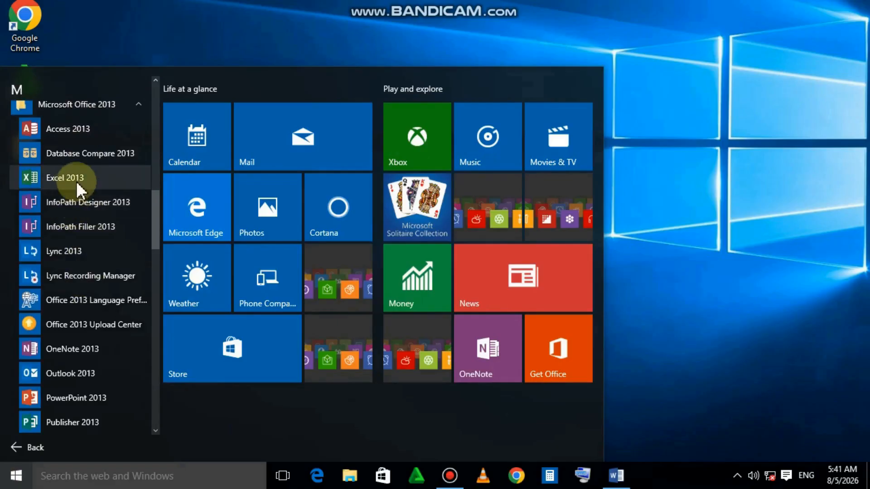
# Open Excel 2013 and create a blank workbook
pyautogui.click(82, 178)
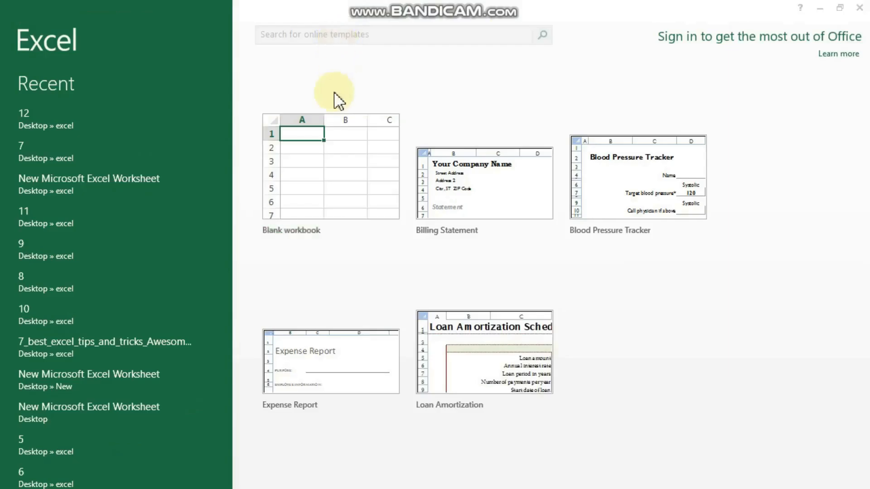
pyautogui.click(592, 195)
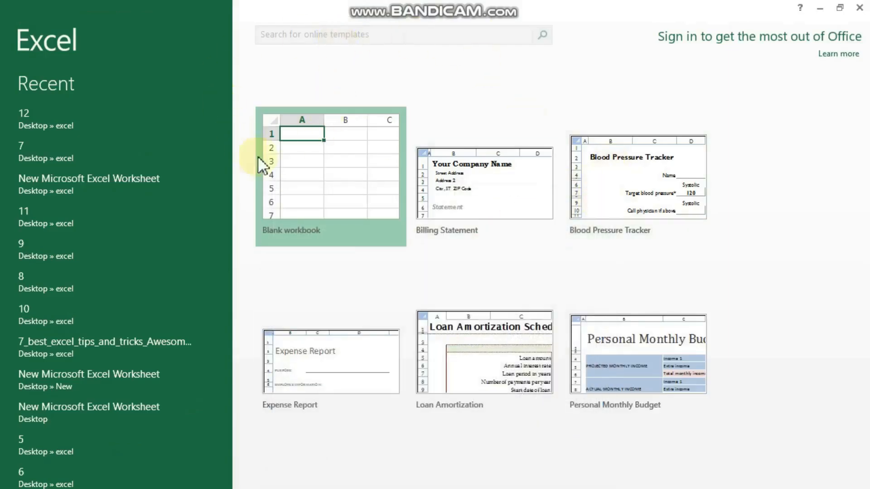
pyautogui.click(344, 179)
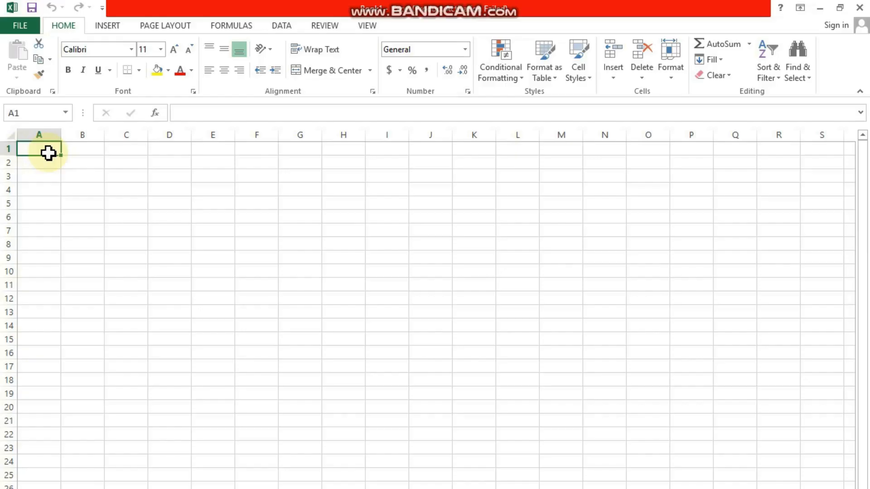
# Select cells B1, C3 and B4 in turn to examine how each cell is referenced
pyautogui.click(73, 150)
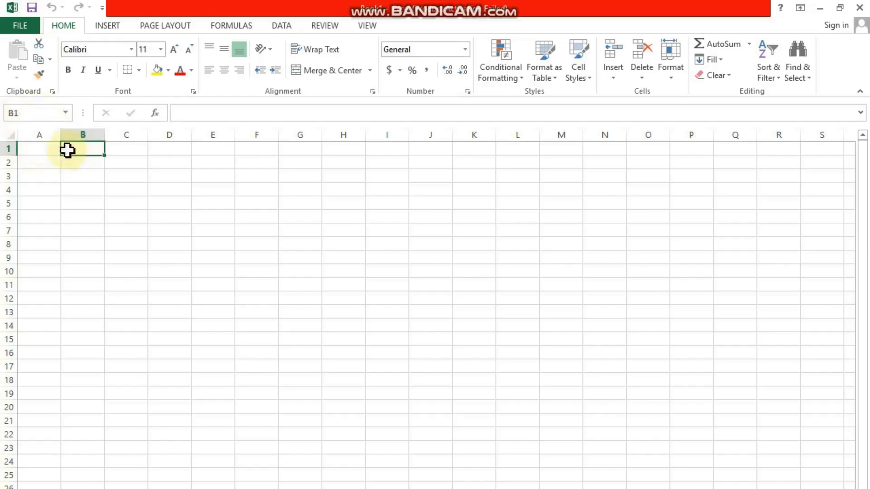
pyautogui.click(121, 174)
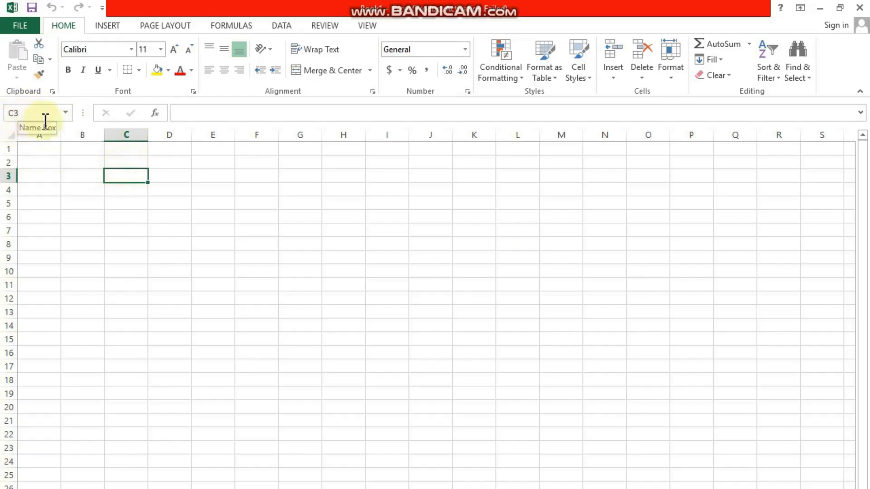
pyautogui.click(83, 188)
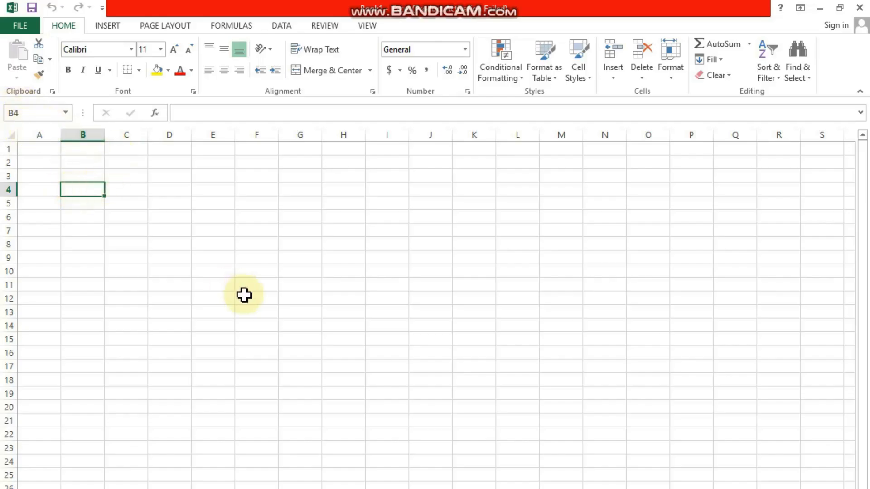
# Enter the title "grade export" in cell B1 and set its font size to 72
pyautogui.doubleClick(85, 149)
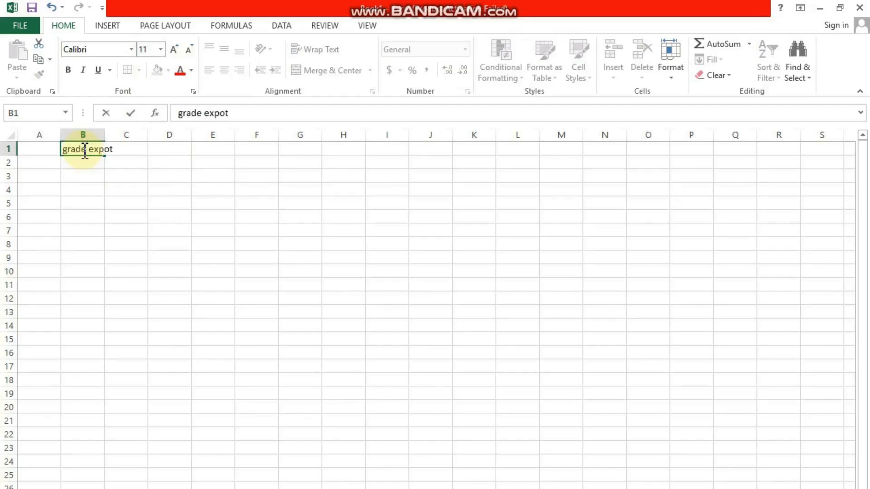
pyautogui.write('rt')
pyautogui.moveTo(116, 149); pyautogui.dragTo(64, 149)
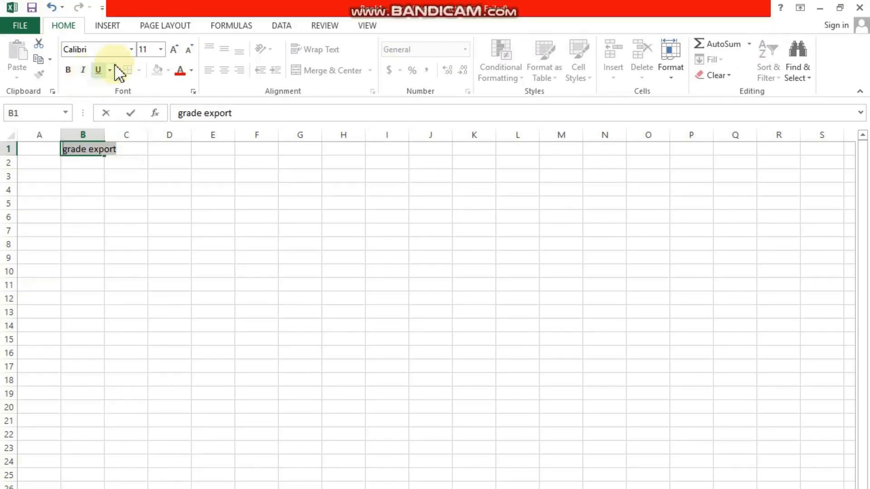
pyautogui.click(161, 49)
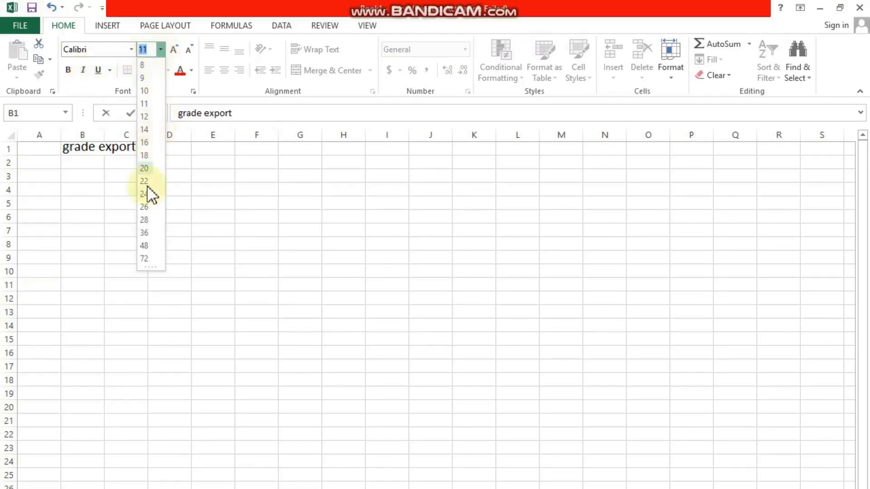
pyautogui.click(149, 258)
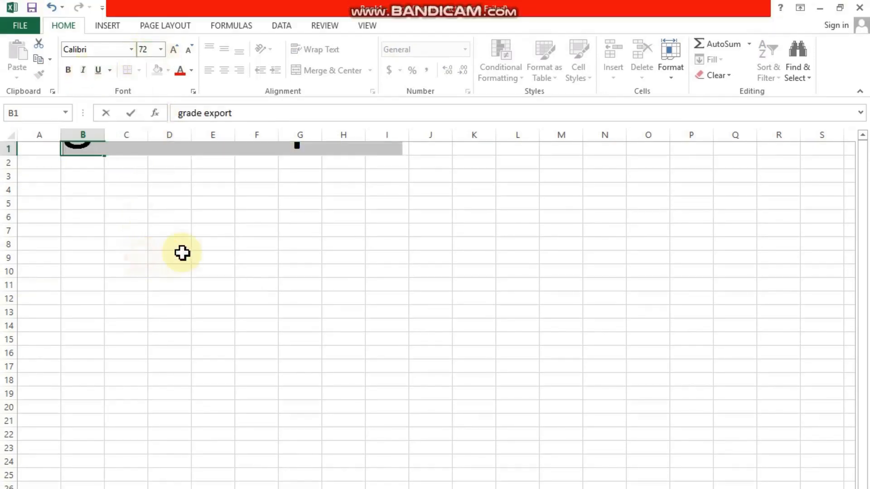
pyautogui.click(203, 230)
pyautogui.click(164, 195)
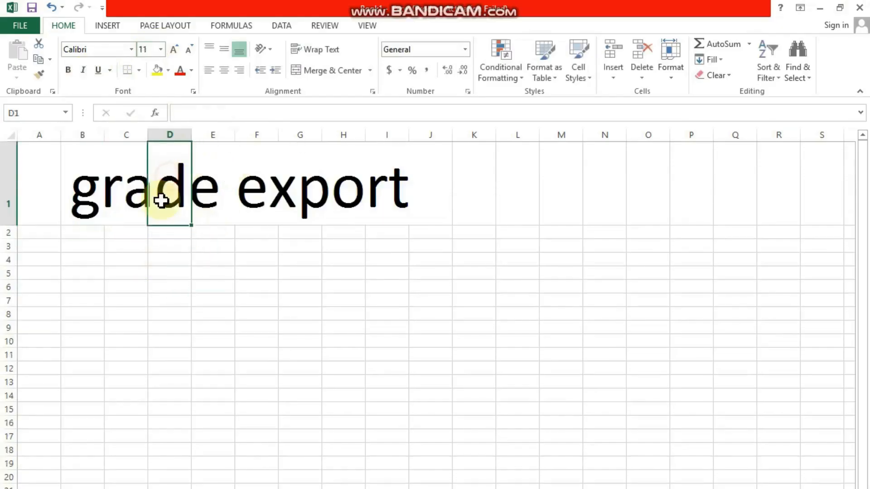
# Fill the title range B1:I1 with the gold theme color
pyautogui.click(93, 192)
pyautogui.moveTo(78, 190); pyautogui.dragTo(389, 189)
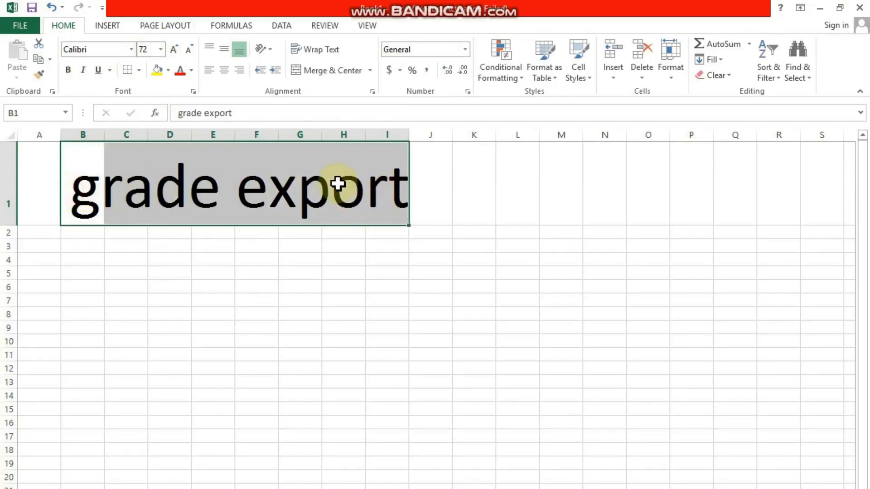
pyautogui.click(169, 66)
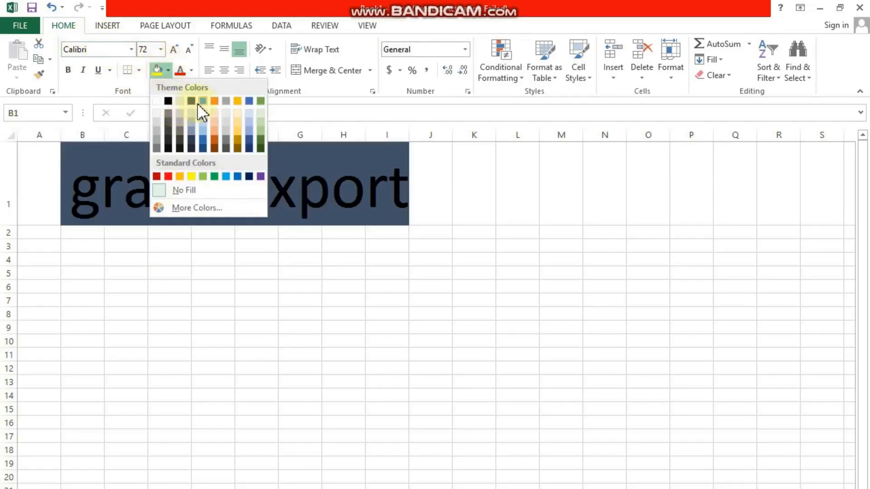
pyautogui.click(237, 101)
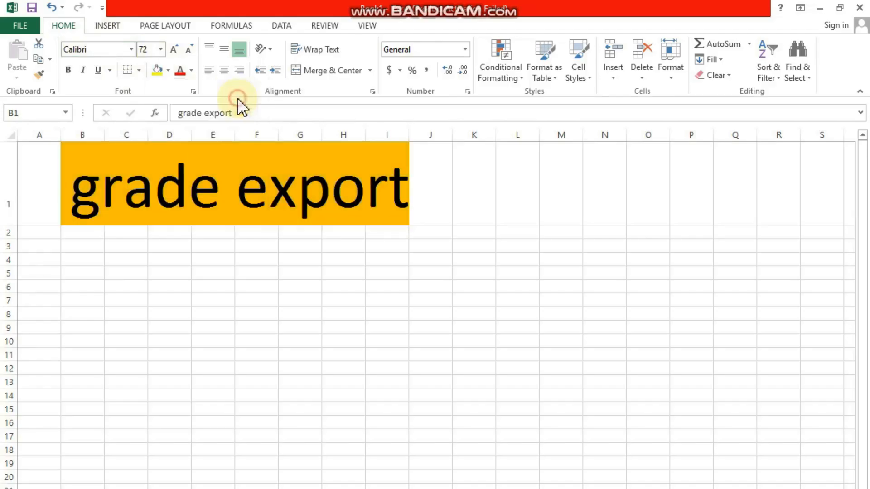
# Change the font color of the title in B1:I1 to the blue theme color
pyautogui.click(134, 187)
pyautogui.click(80, 195)
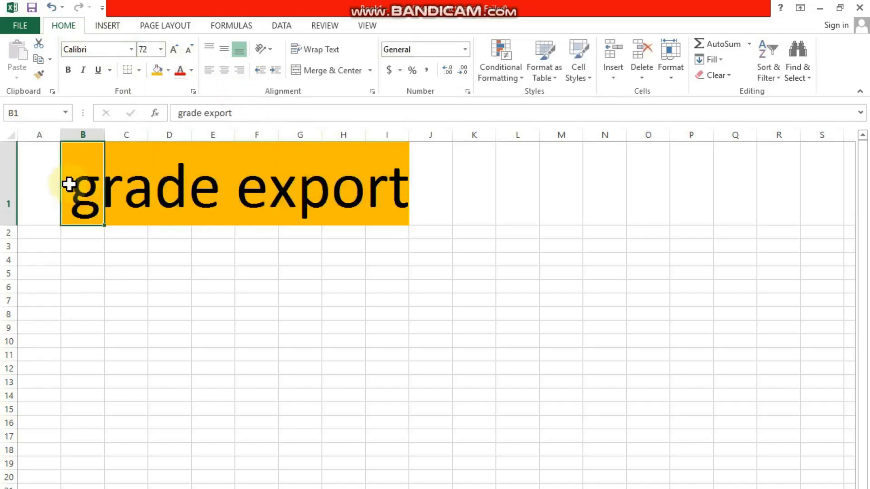
pyautogui.moveTo(122, 180); pyautogui.dragTo(383, 197)
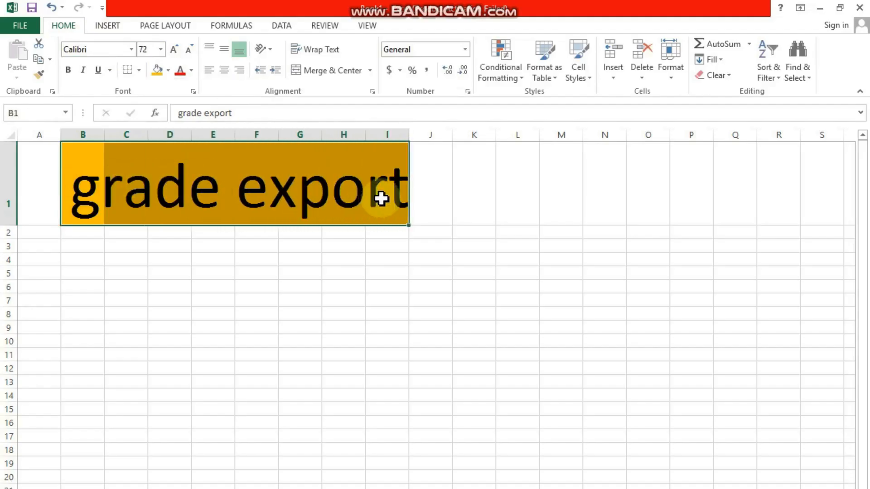
pyautogui.click(191, 70)
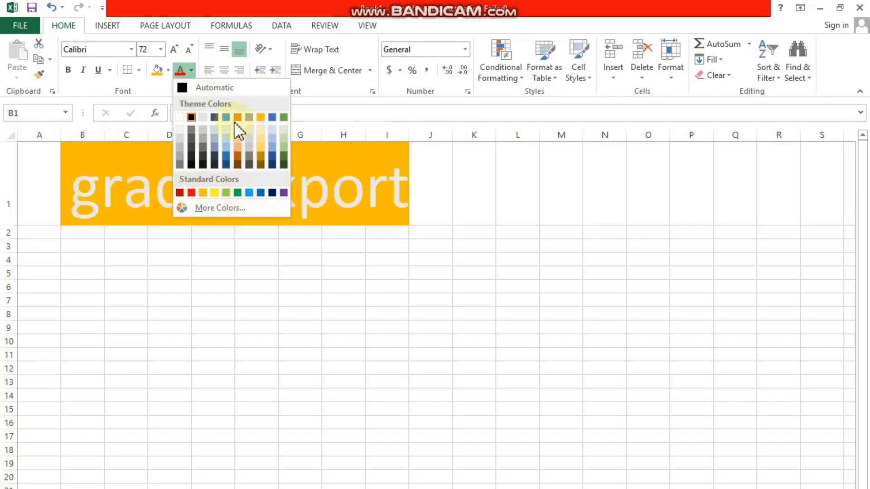
pyautogui.click(272, 118)
pyautogui.click(210, 182)
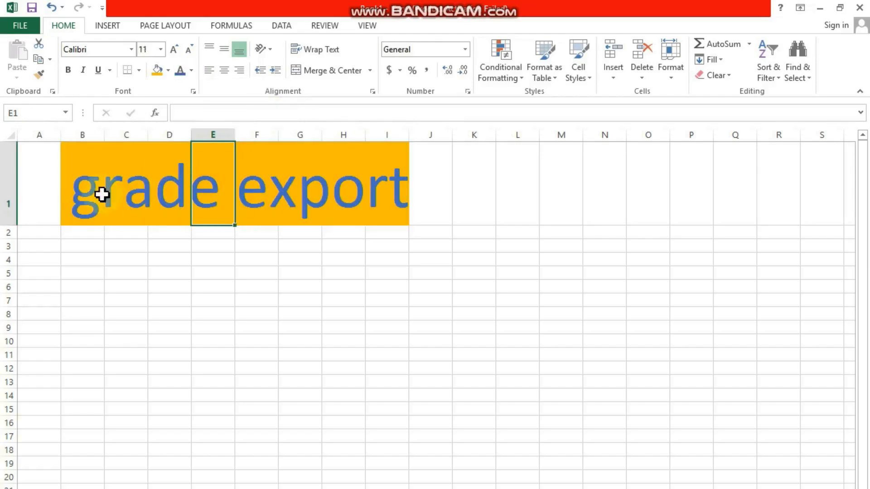
# Make the title row range A1:J1 bold
pyautogui.click(82, 188)
pyautogui.moveTo(50, 185); pyautogui.dragTo(432, 185)
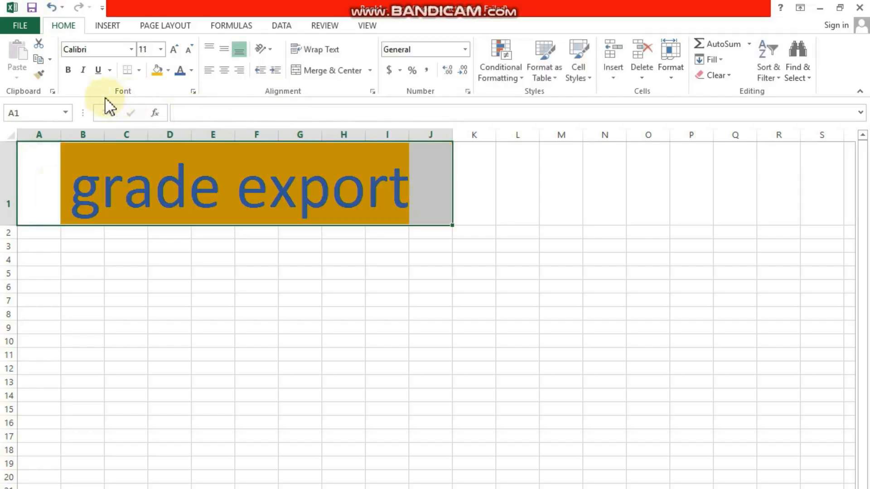
pyautogui.click(68, 71)
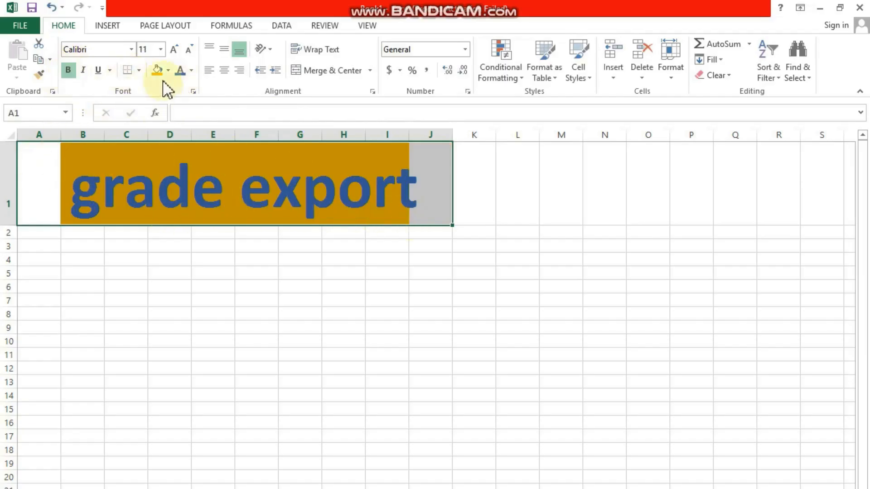
# Try italic and underline formatting on A1:J1 one after the other, removing each again
pyautogui.click(82, 71)
pyautogui.click(82, 71)
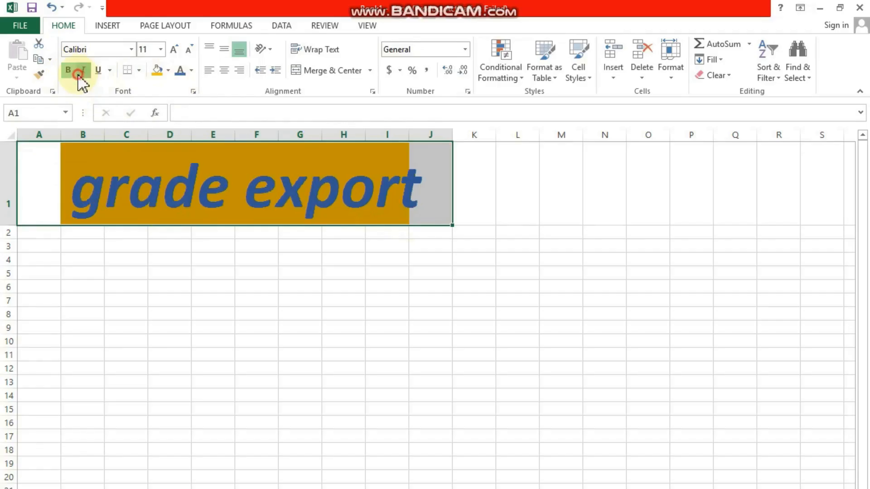
pyautogui.click(98, 72)
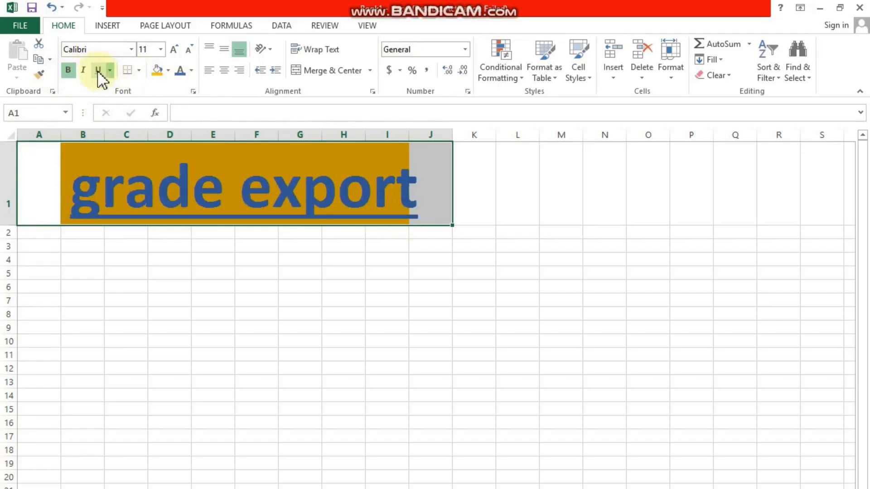
pyautogui.click(99, 72)
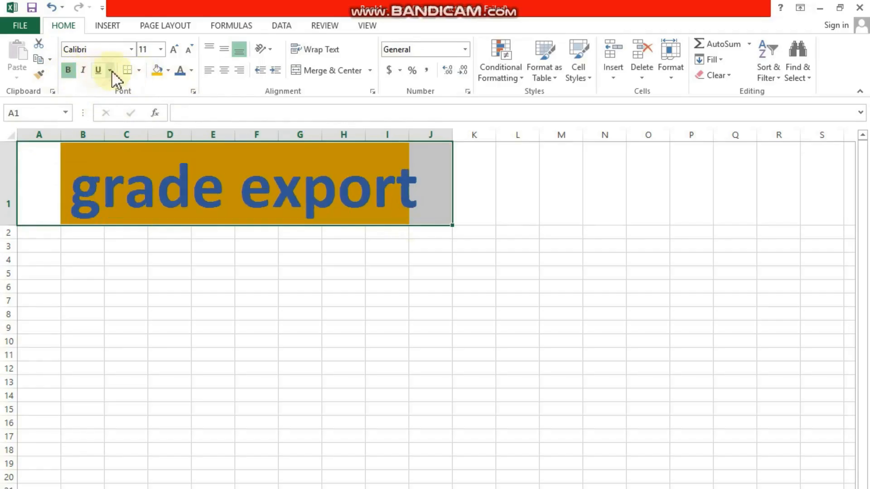
# Try center alignment on the title range B1:I1, and set it to left alignment instead
pyautogui.click(157, 179)
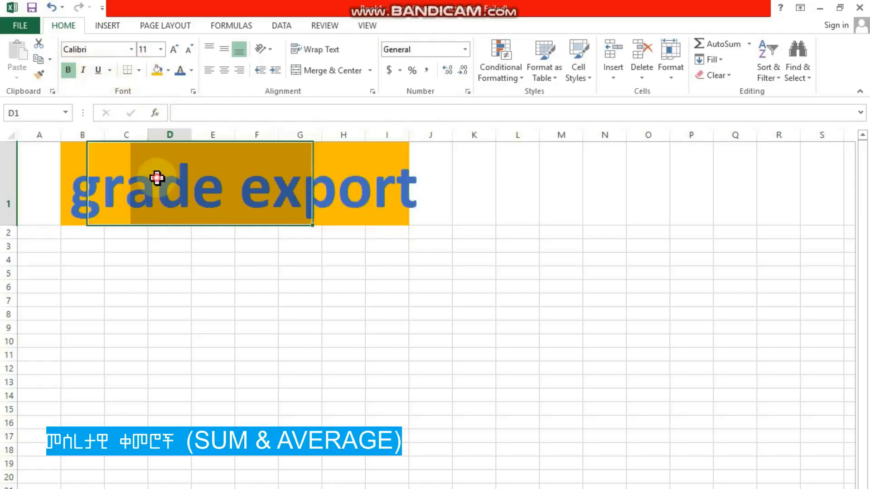
pyautogui.click(71, 172)
pyautogui.moveTo(161, 180); pyautogui.dragTo(396, 181)
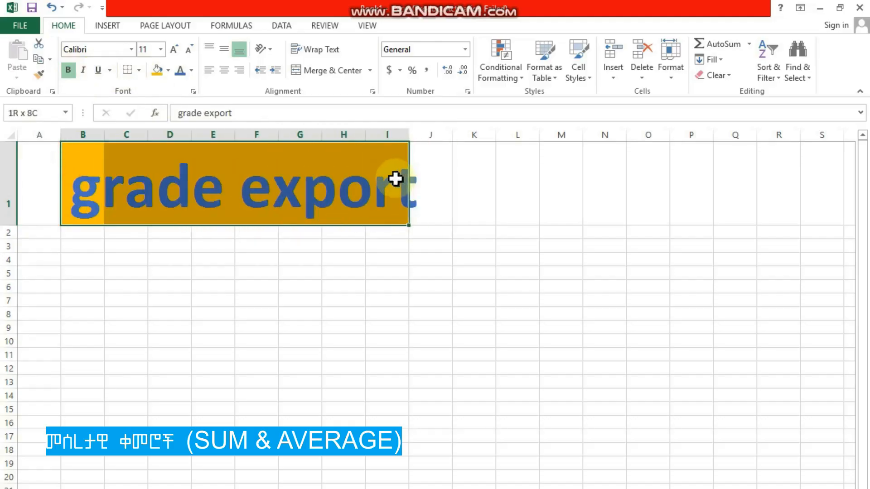
pyautogui.click(224, 70)
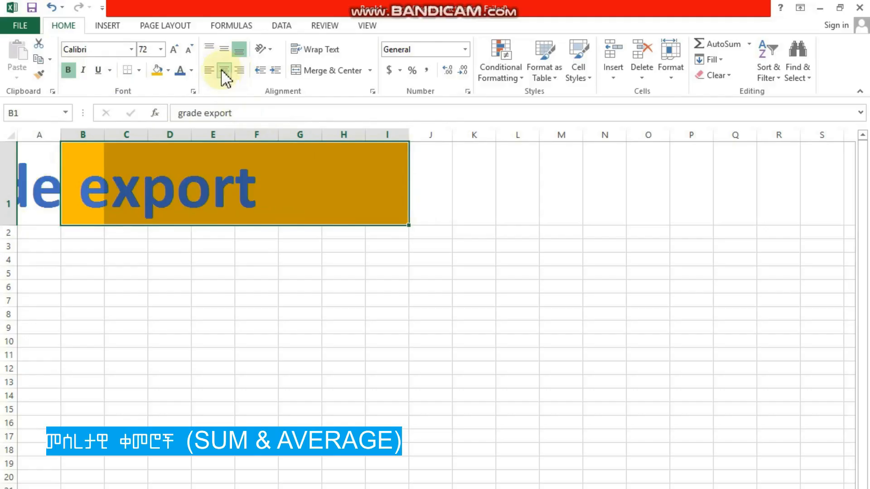
pyautogui.click(208, 72)
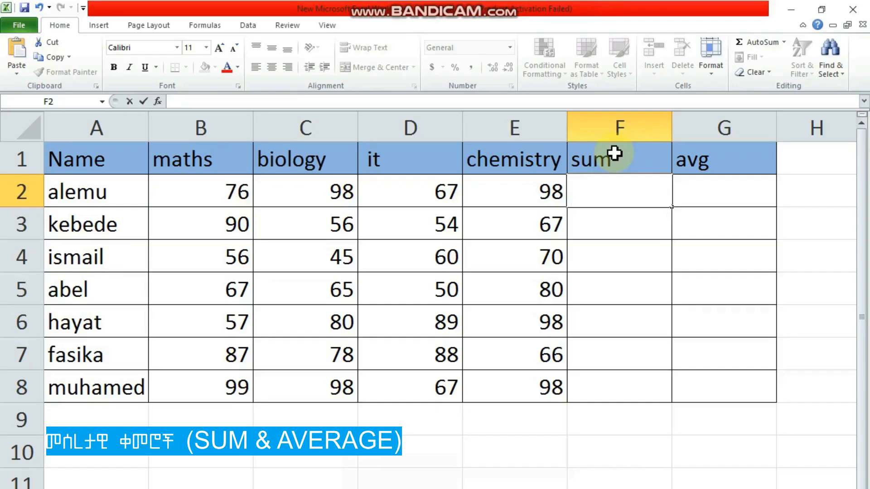
# Enter the addition formula =B2+C2+D2+E2 in F2 for the first student's marks
pyautogui.write('+')
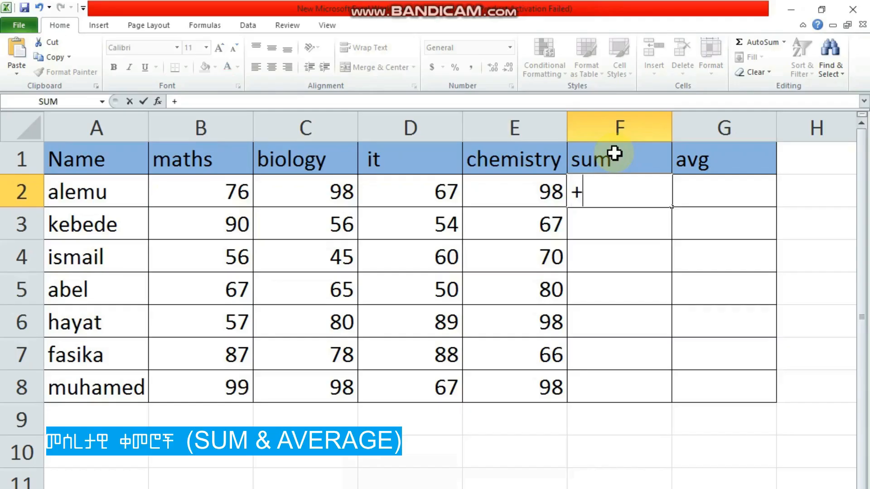
pyautogui.press('BackSpace')
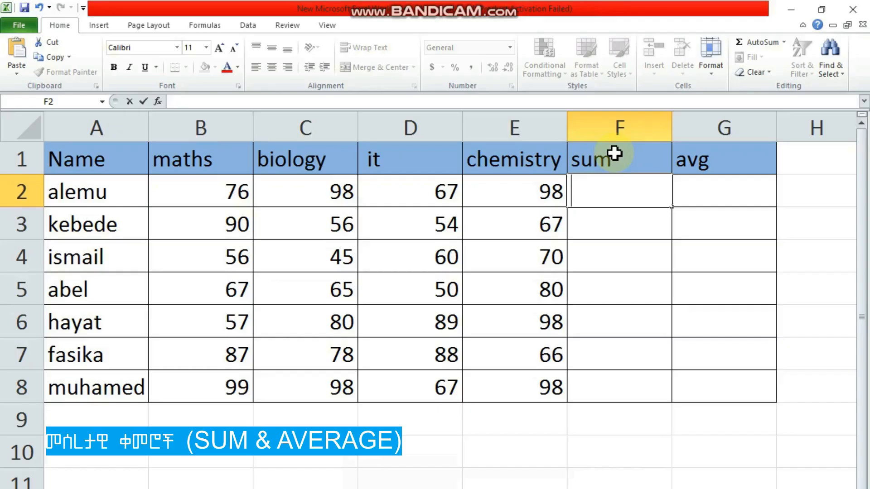
pyautogui.write('=')
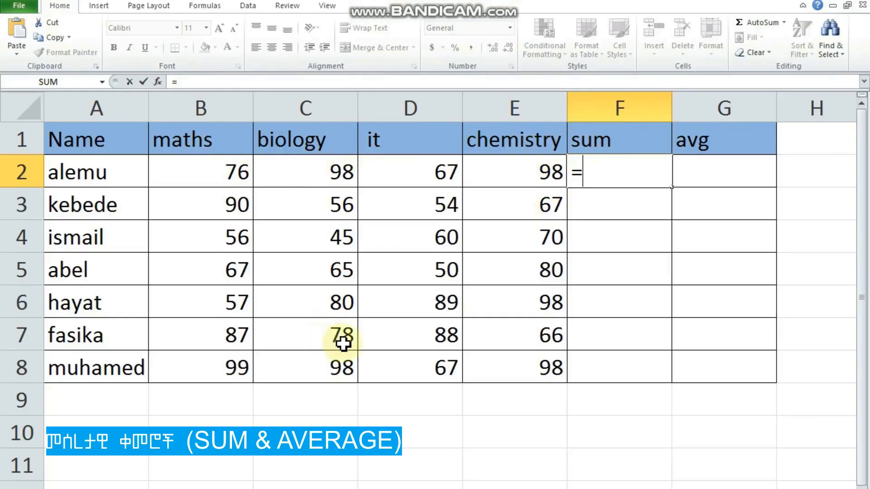
pyautogui.click(217, 175)
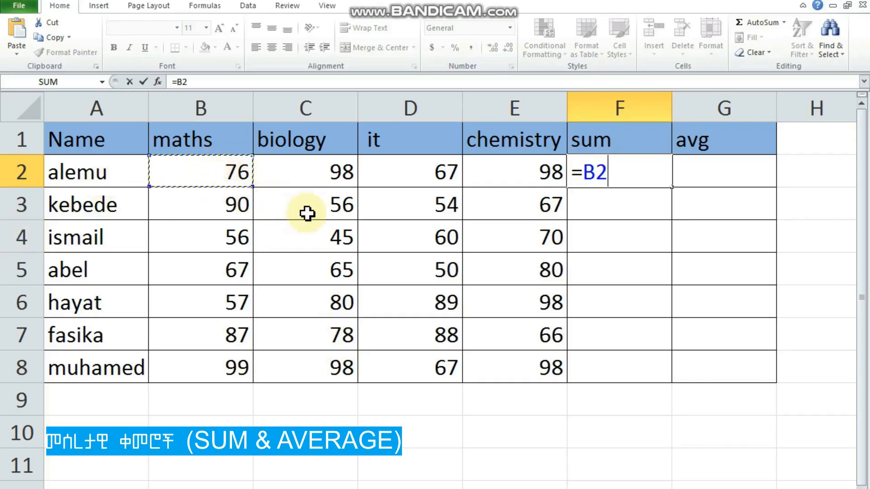
pyautogui.write('+')
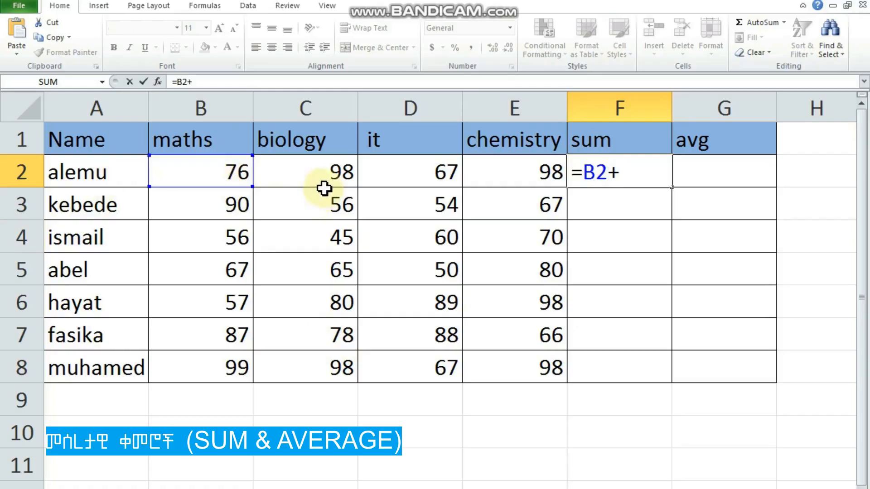
pyautogui.click(303, 176)
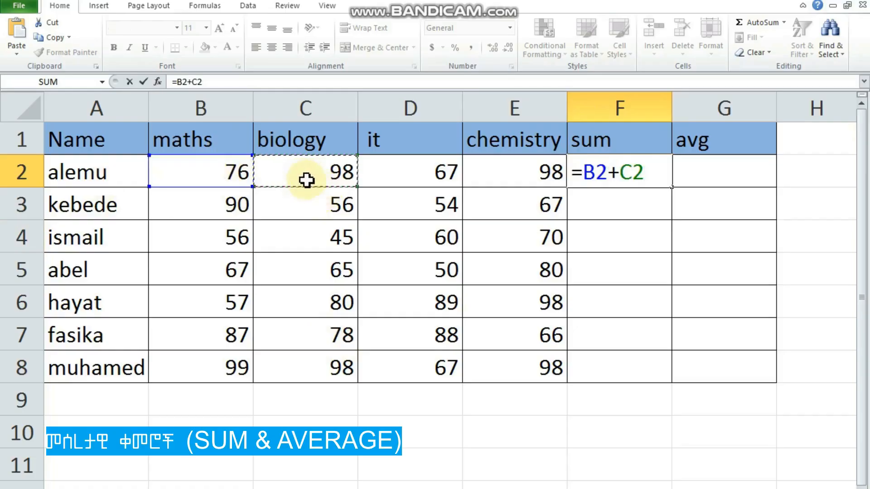
pyautogui.write('+')
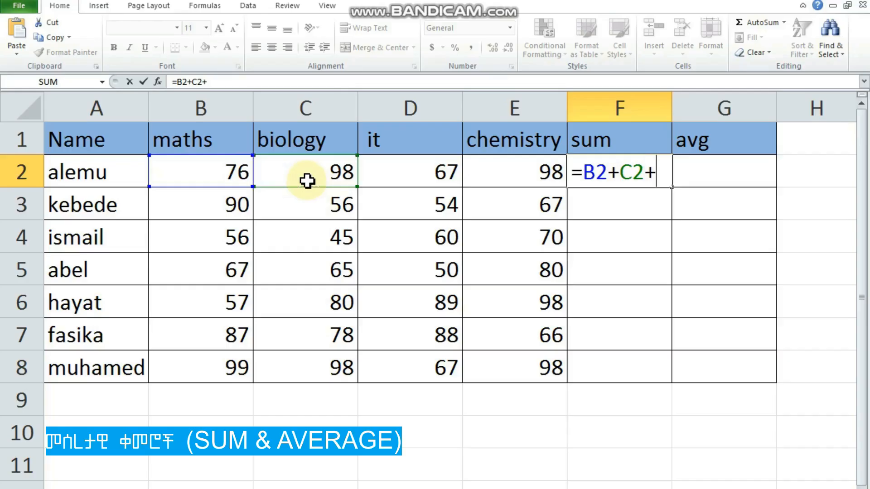
pyautogui.click(404, 169)
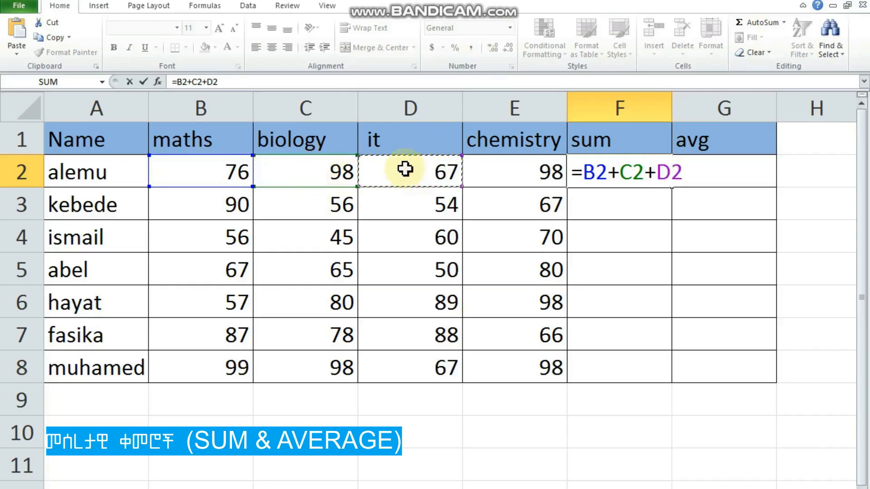
pyautogui.write('+')
pyautogui.click(510, 175)
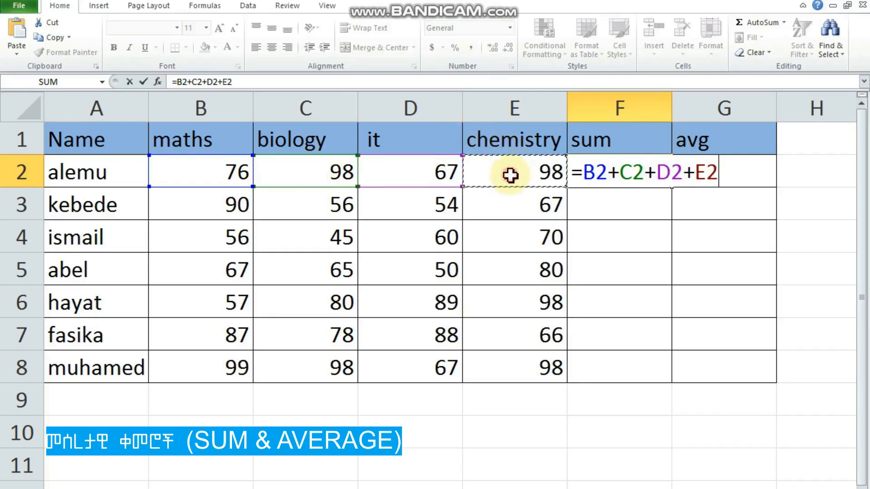
pyautogui.press('Return')
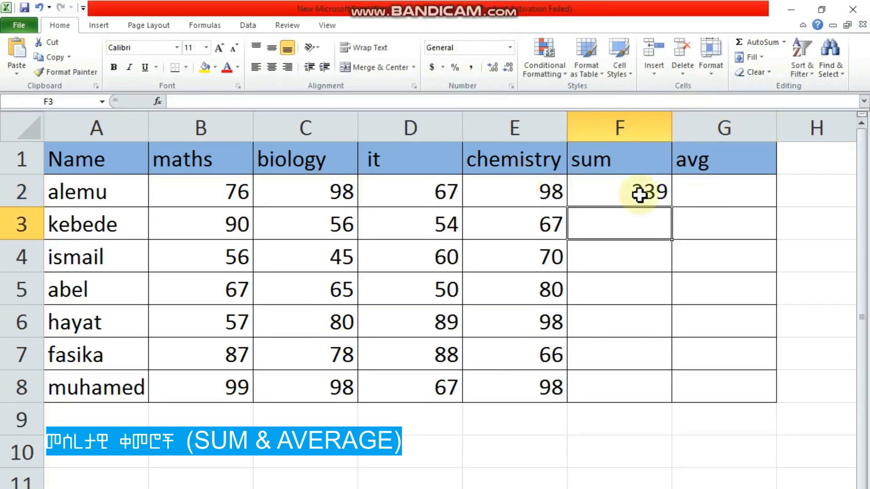
# Try filling the addition formula from F2 down through F8, and undo the fill
pyautogui.click(643, 170)
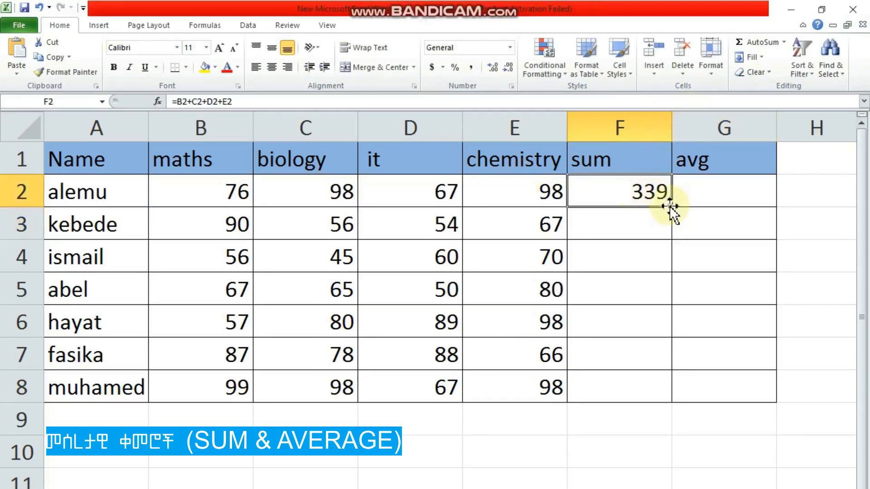
pyautogui.moveTo(672, 207); pyautogui.dragTo(631, 388)
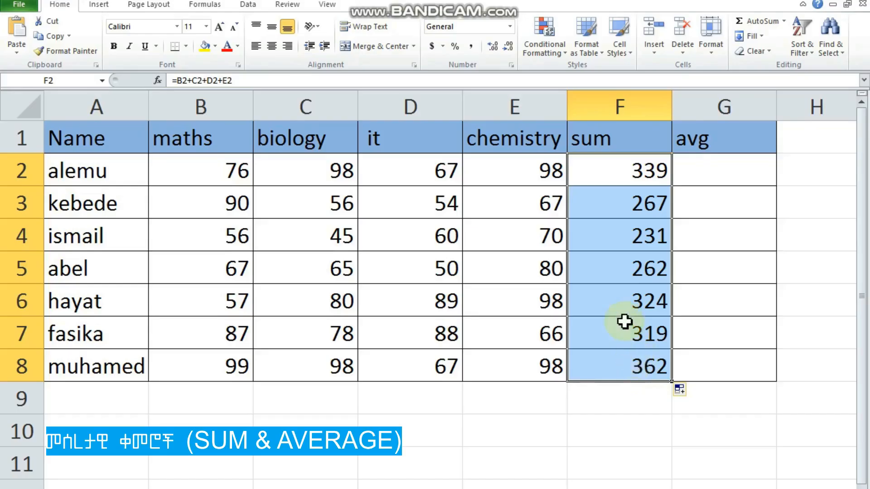
pyautogui.click(643, 177)
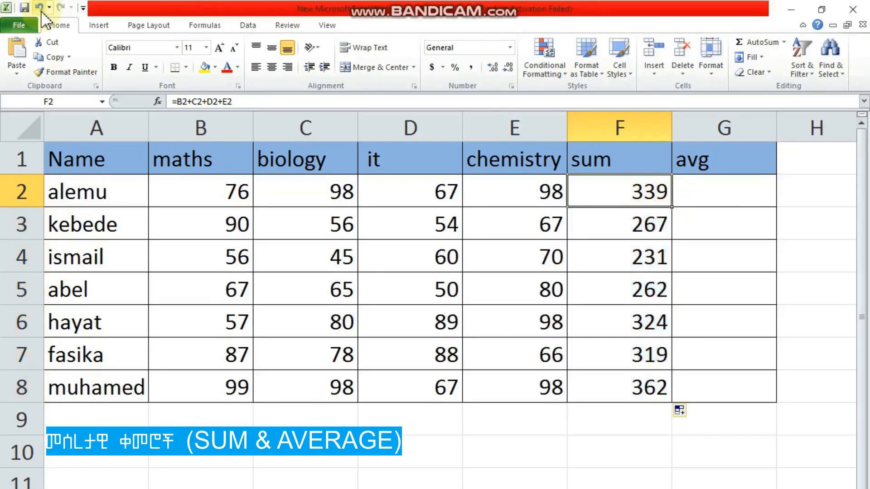
pyautogui.click(41, 10)
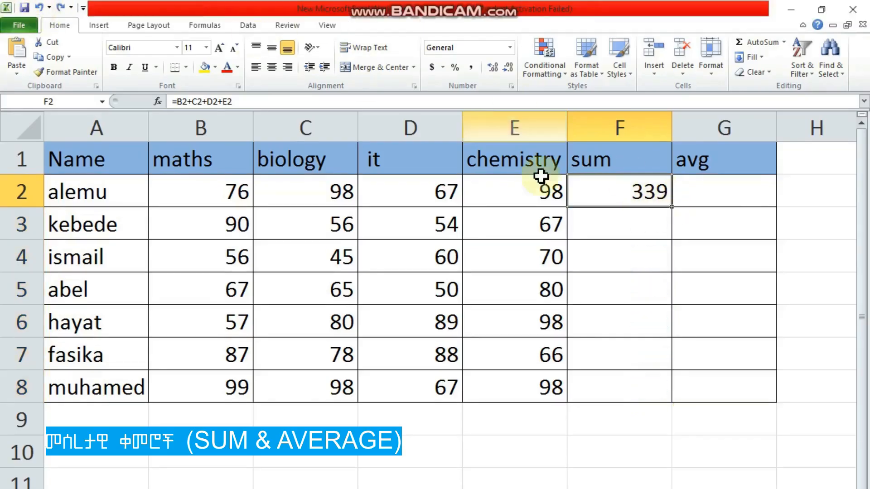
# Auto-fill the F2 addition formula down to F8 again, and undo both the fill and the formula entry
pyautogui.doubleClick(672, 208)
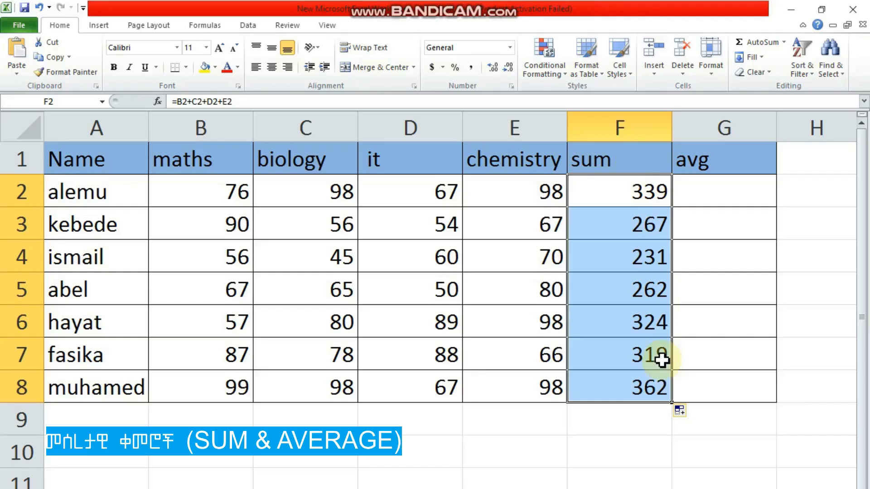
pyautogui.click(40, 7)
pyautogui.click(41, 7)
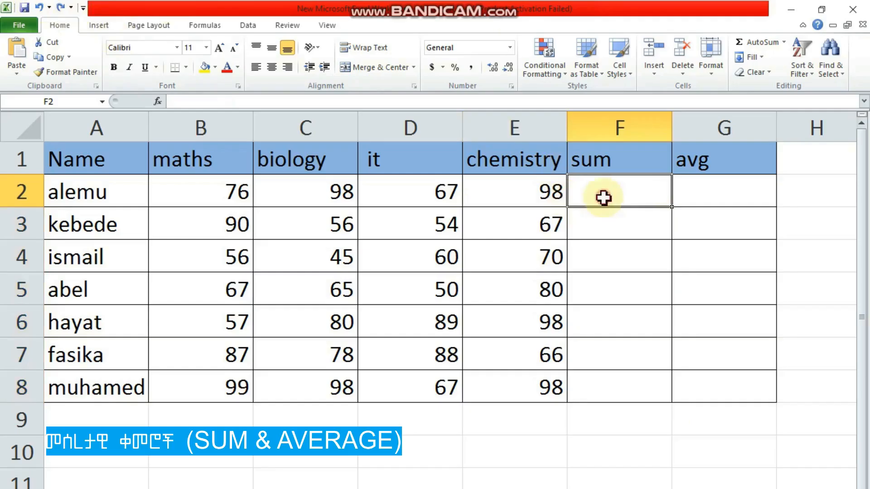
# Insert the AutoSum Sum function in F2 with the range B2:E2
pyautogui.click(204, 26)
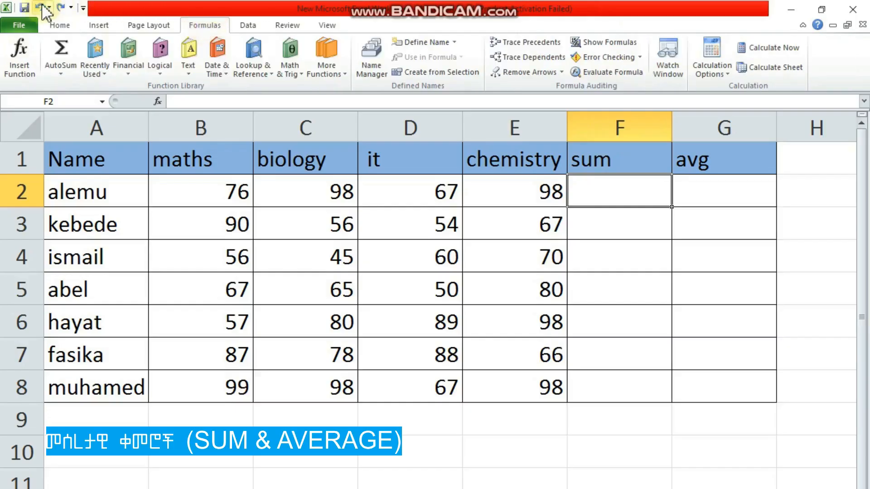
pyautogui.click(65, 70)
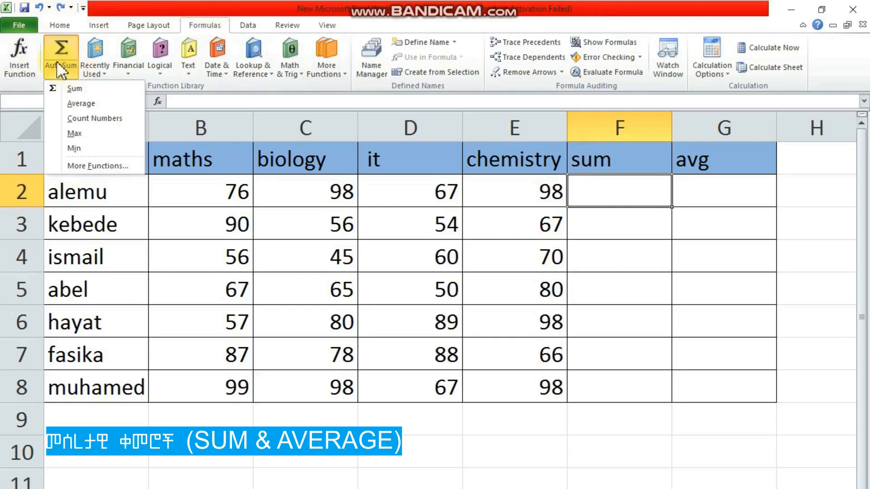
pyautogui.click(80, 87)
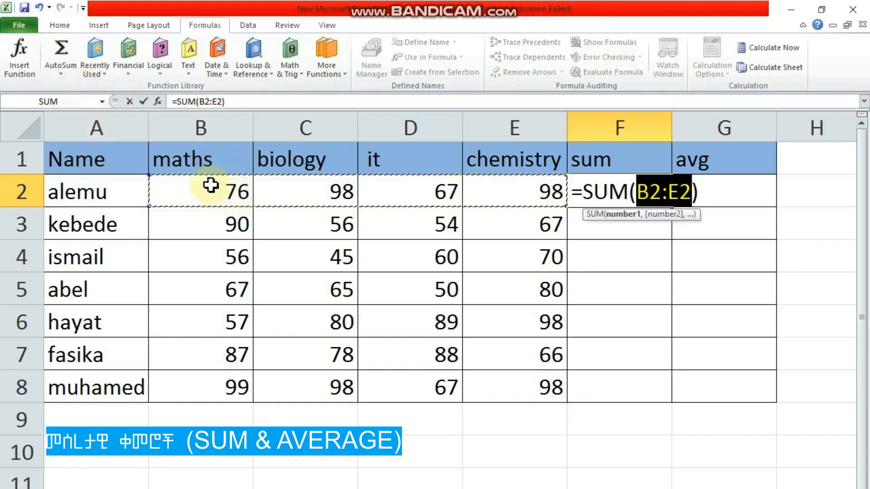
pyautogui.press('Return')
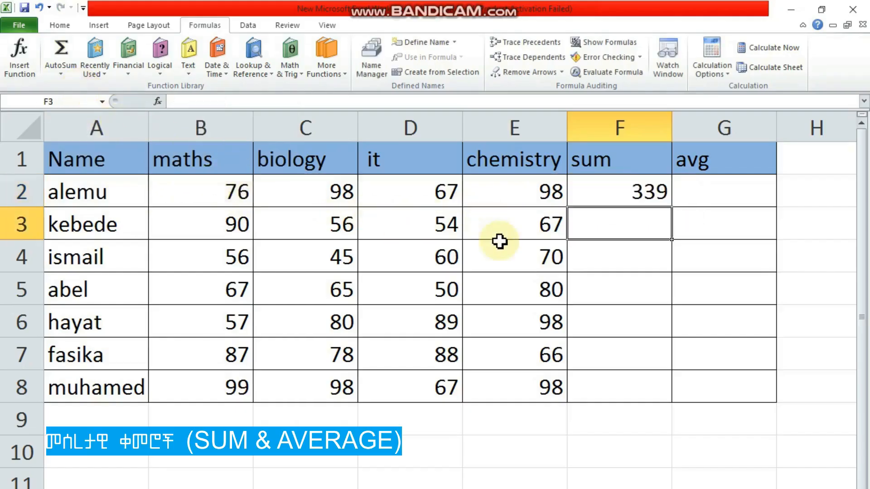
# Try auto-filling the AutoSum formula from F2 to F8, and undo both the fill and the formula
pyautogui.click(592, 194)
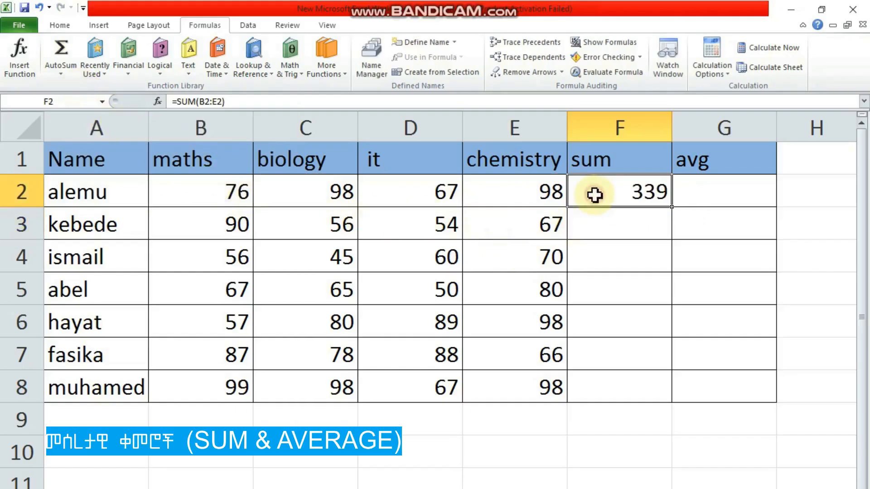
pyautogui.doubleClick(673, 209)
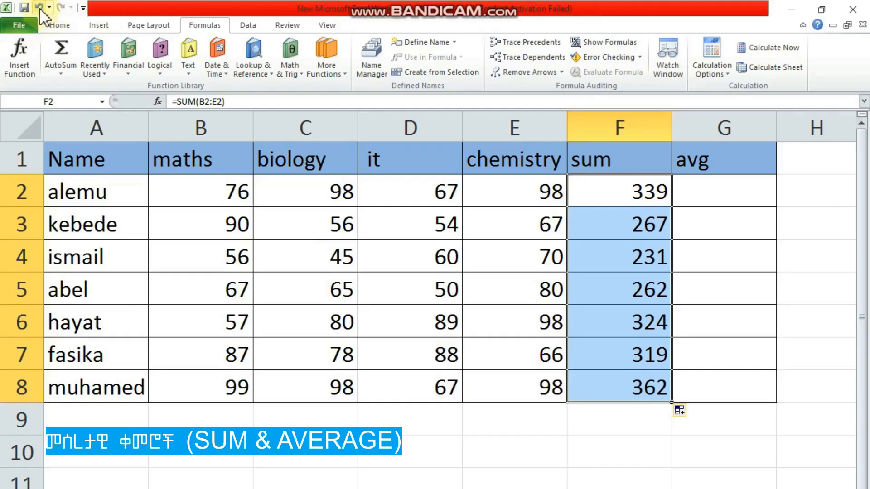
pyautogui.click(39, 7)
pyautogui.click(39, 7)
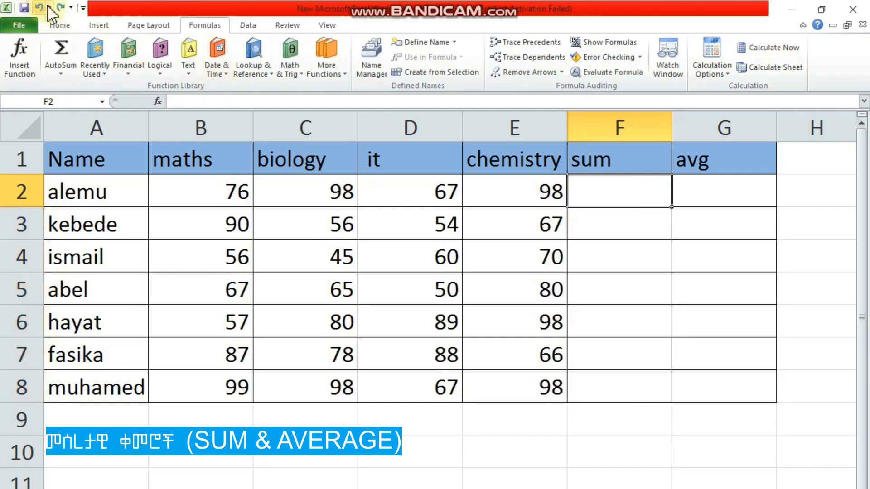
# Write the formula =SUM(B2:E2) directly in F2, choosing SUM from the function suggestions
pyautogui.doubleClick(594, 195)
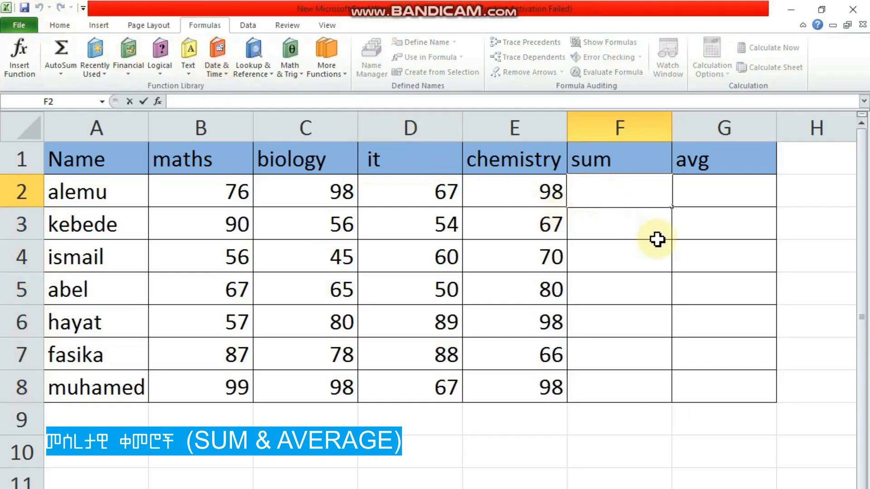
pyautogui.write('=')
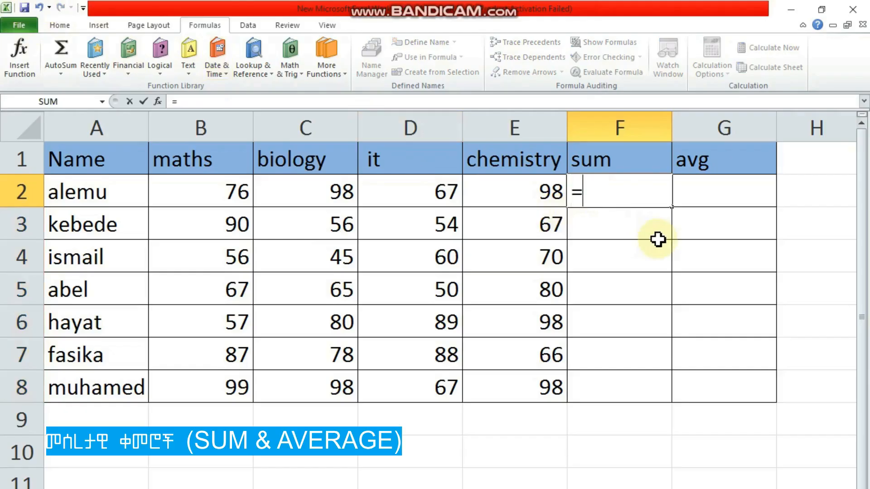
pyautogui.write('sum')
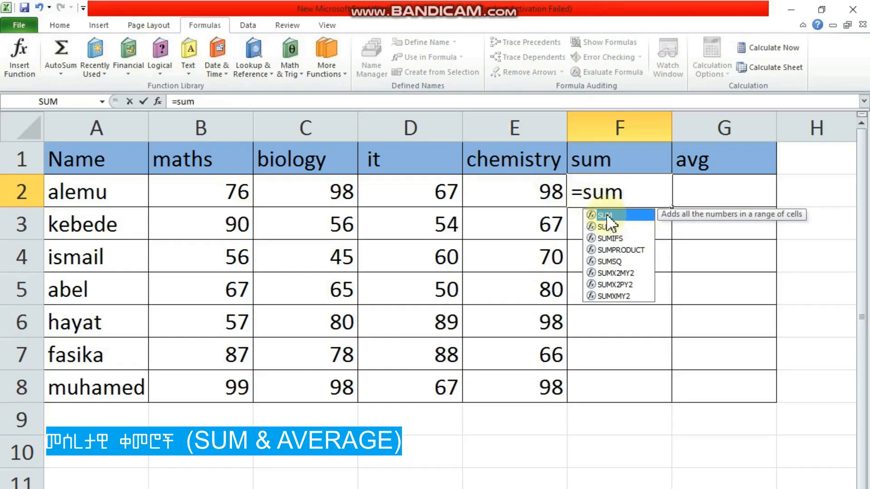
pyautogui.doubleClick(607, 215)
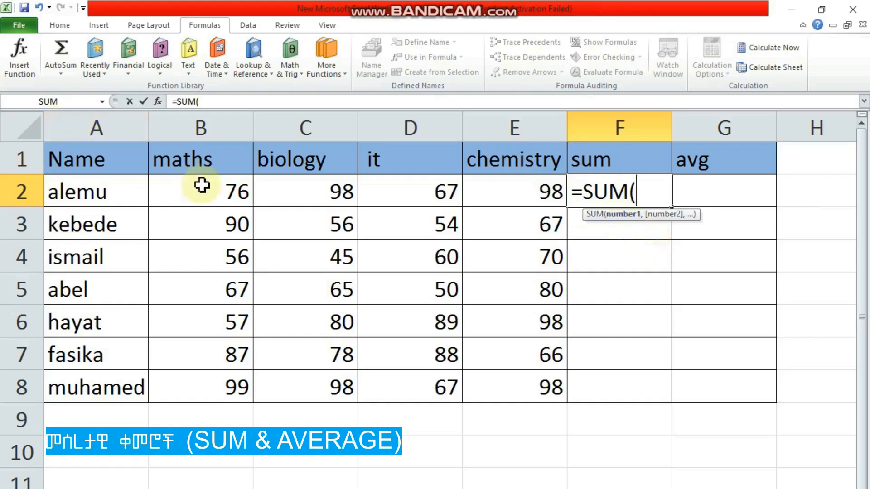
pyautogui.moveTo(200, 185); pyautogui.dragTo(505, 198)
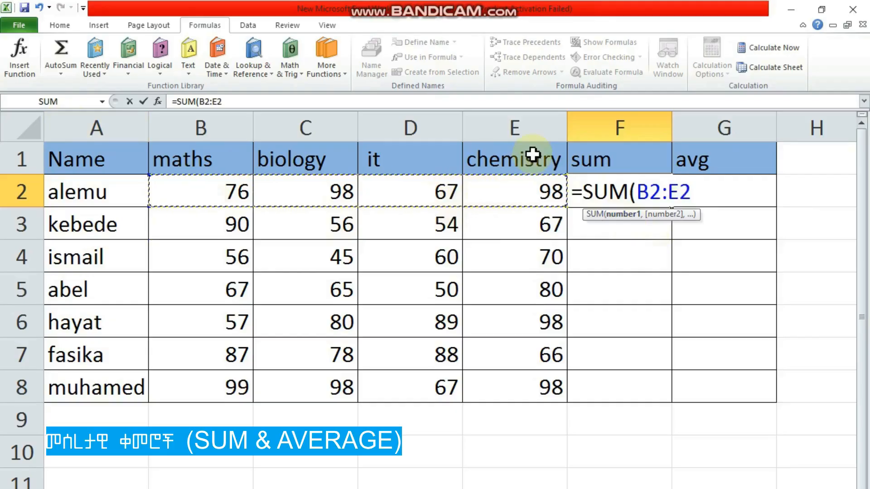
pyautogui.write(')')
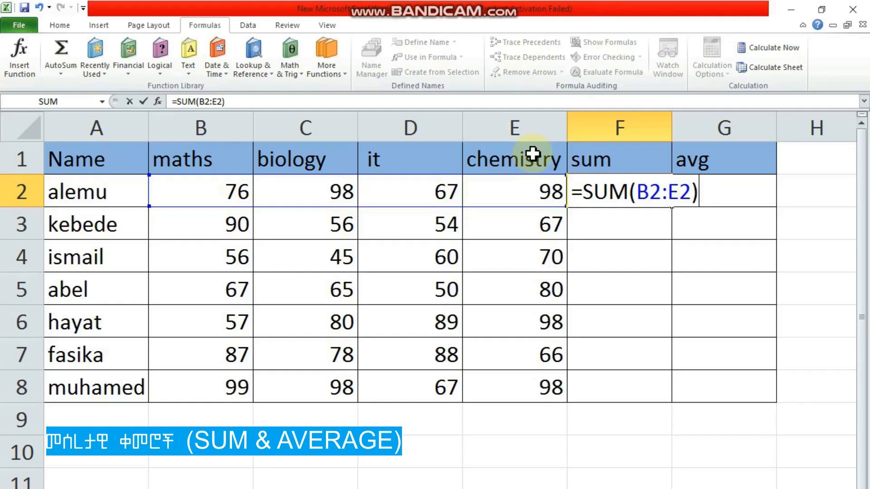
pyautogui.press('Return')
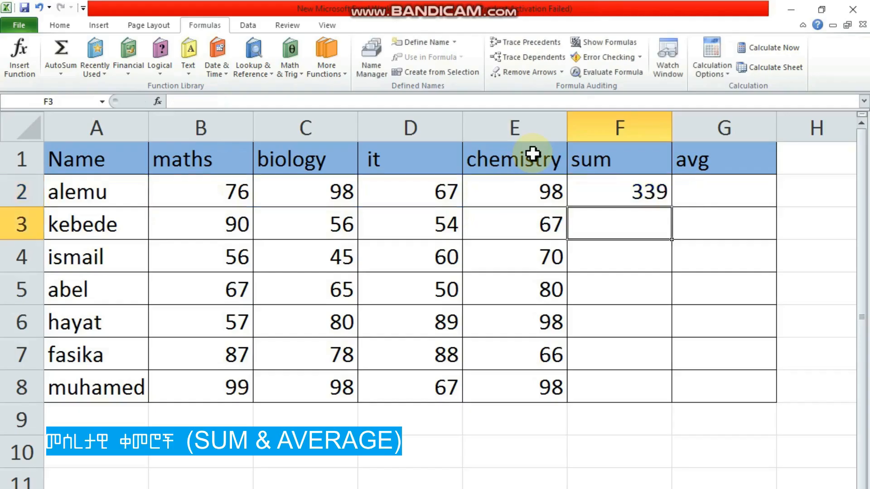
# Auto-fill the SUM formula from F2 down through F8 for all students
pyautogui.click(612, 194)
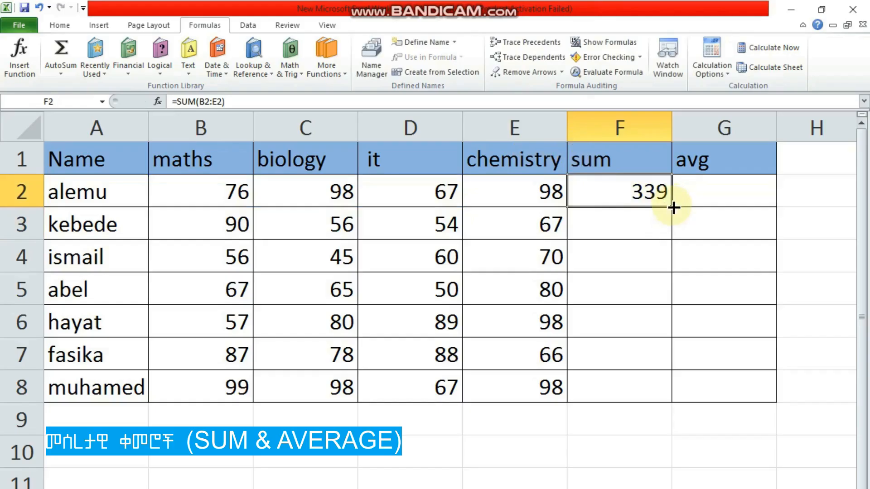
pyautogui.doubleClick(672, 207)
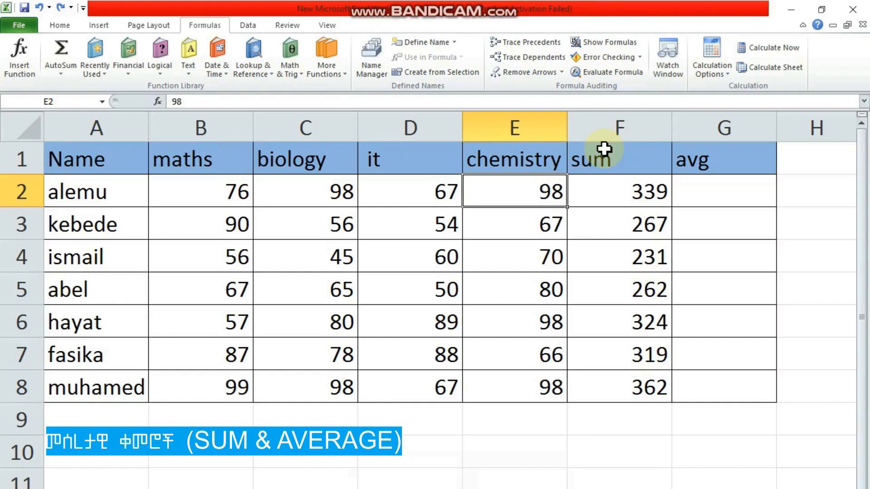
pyautogui.click(544, 77)
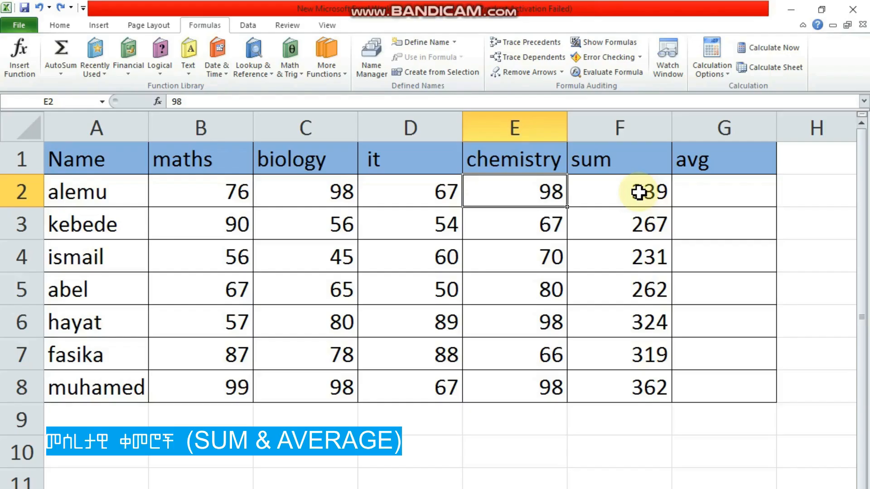
# Write the formula =AVERAGE(B2:E2) in G2, choosing AVERAGE from the function suggestions
pyautogui.click(719, 200)
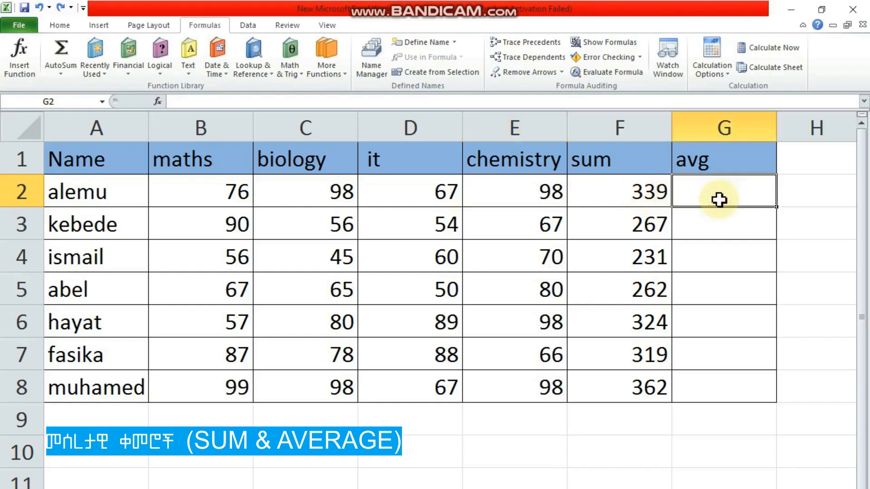
pyautogui.write('=')
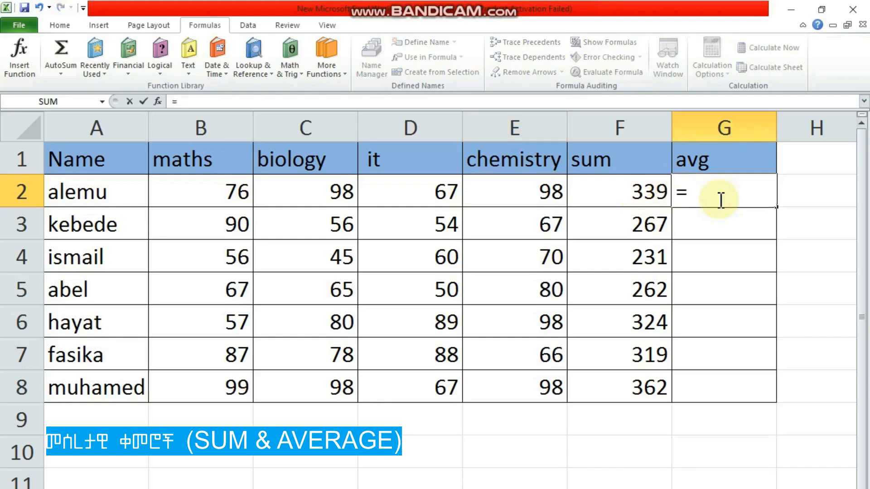
pyautogui.write('ave')
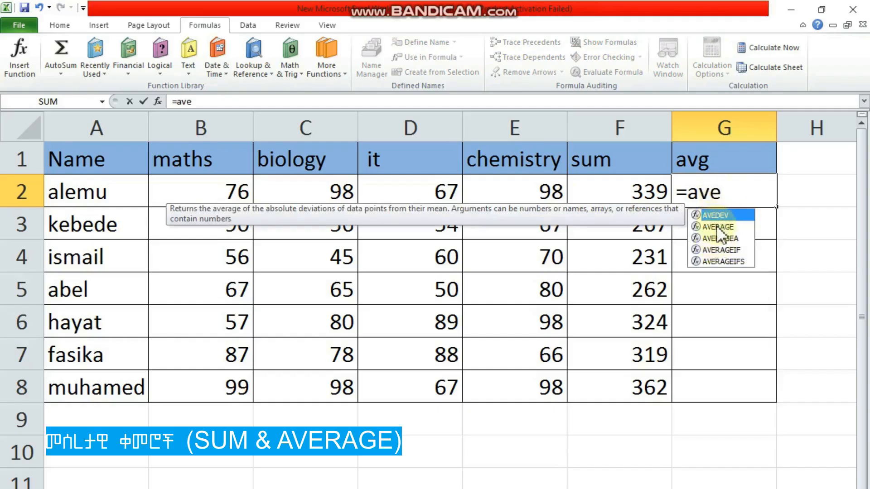
pyautogui.click(716, 224)
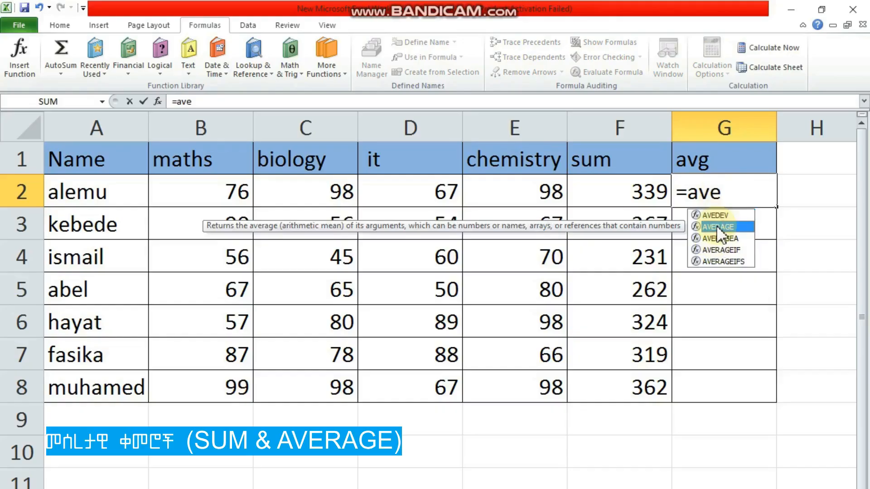
pyautogui.doubleClick(717, 225)
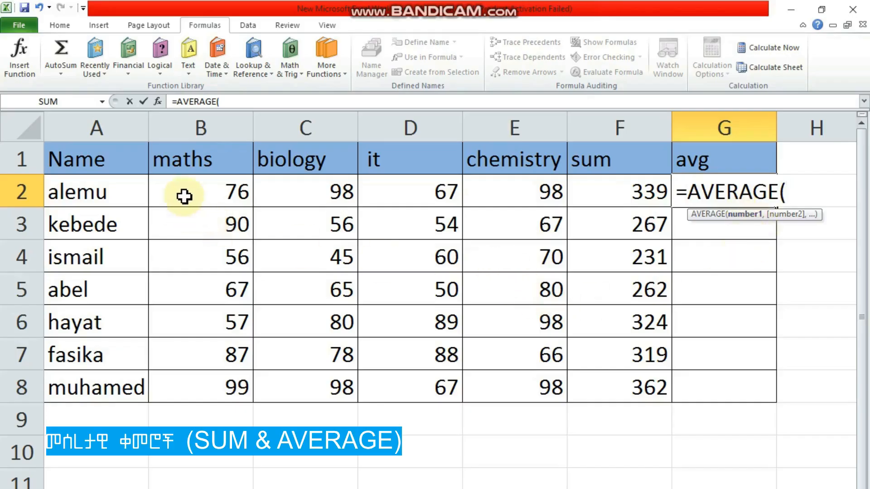
pyautogui.moveTo(175, 191); pyautogui.dragTo(508, 198)
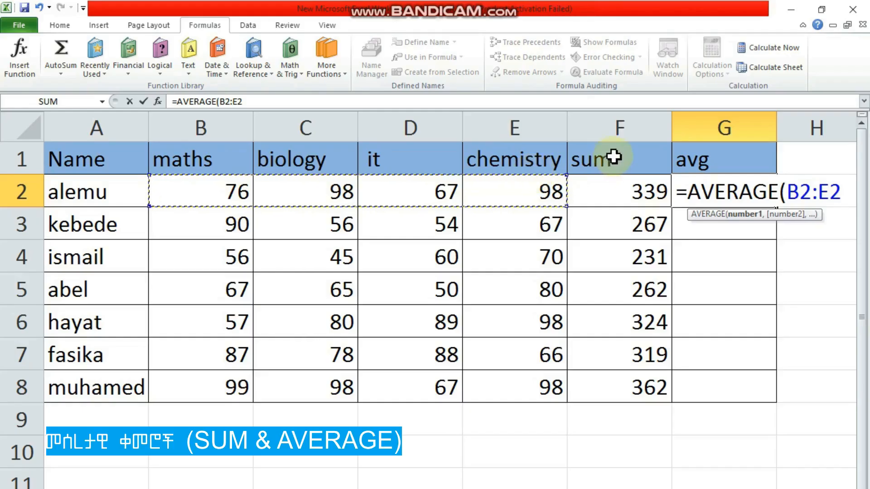
pyautogui.write(')')
pyautogui.press('Return')
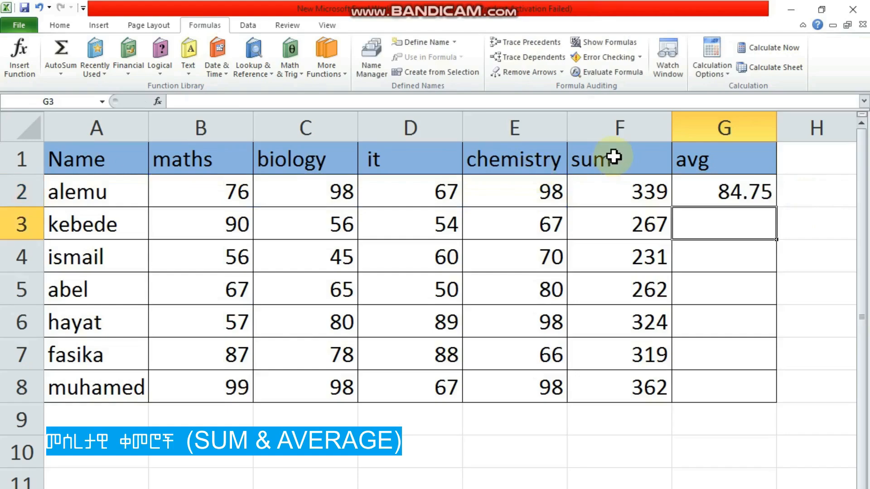
# Auto-fill the typed AVERAGE formula from G2 down through G8
pyautogui.click(767, 193)
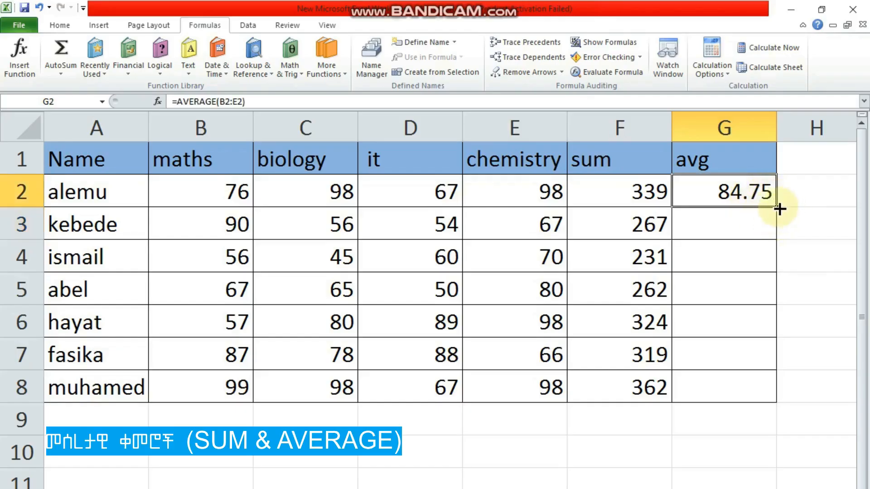
pyautogui.doubleClick(778, 206)
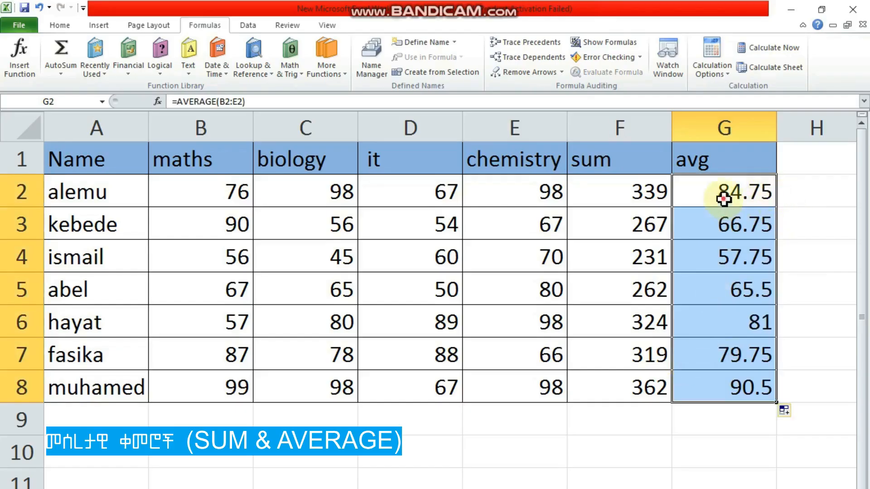
pyautogui.click(729, 321)
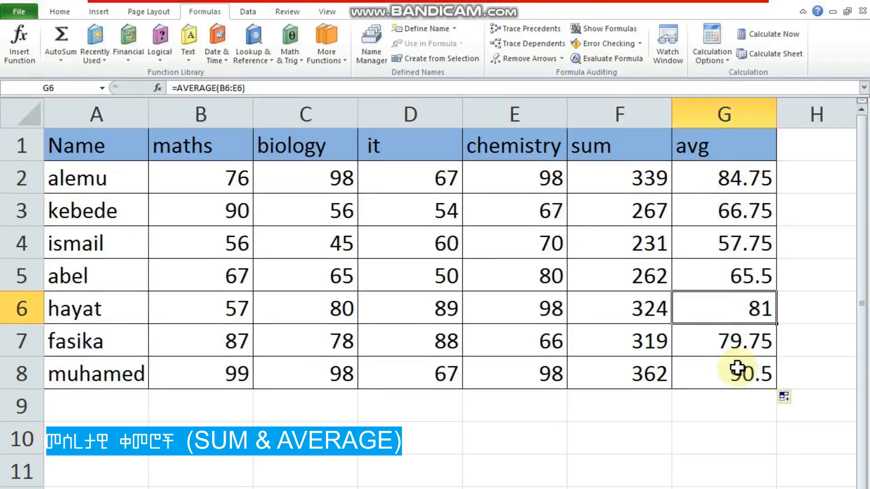
pyautogui.click(848, 242)
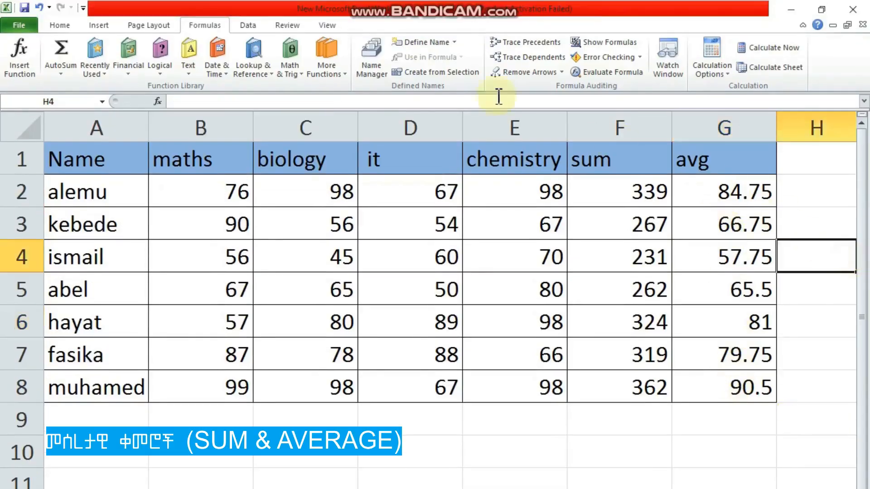
# Undo the average fill and the AVERAGE formula in G2
pyautogui.click(37, 8)
pyautogui.click(37, 7)
pyautogui.click(37, 8)
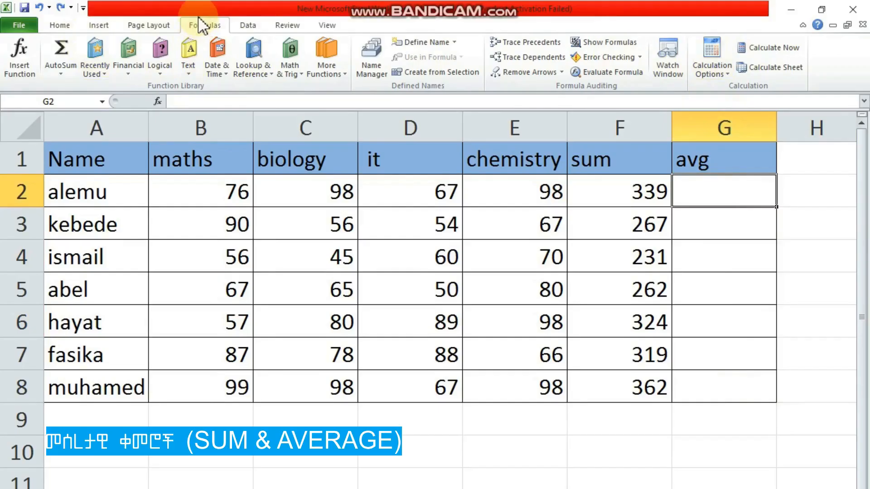
# Insert the AutoSum Average function in G2 and shrink its range to B2:E2, leaving out the sum column
pyautogui.click(61, 74)
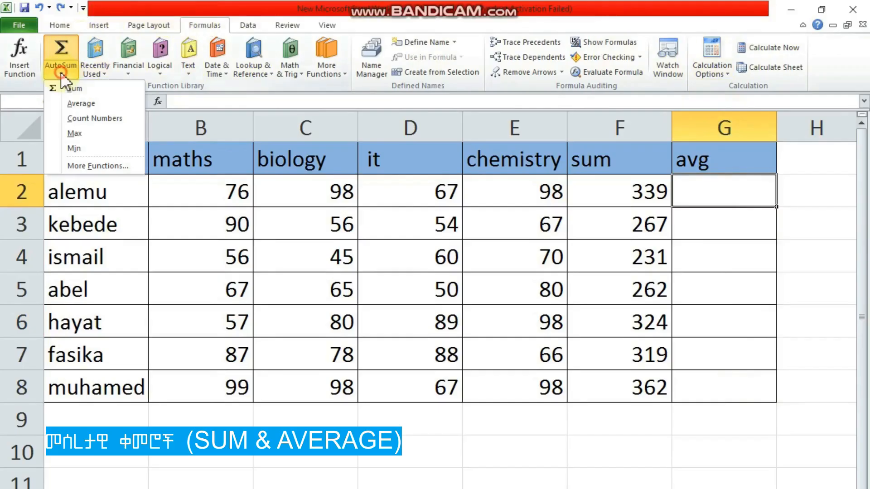
pyautogui.click(103, 105)
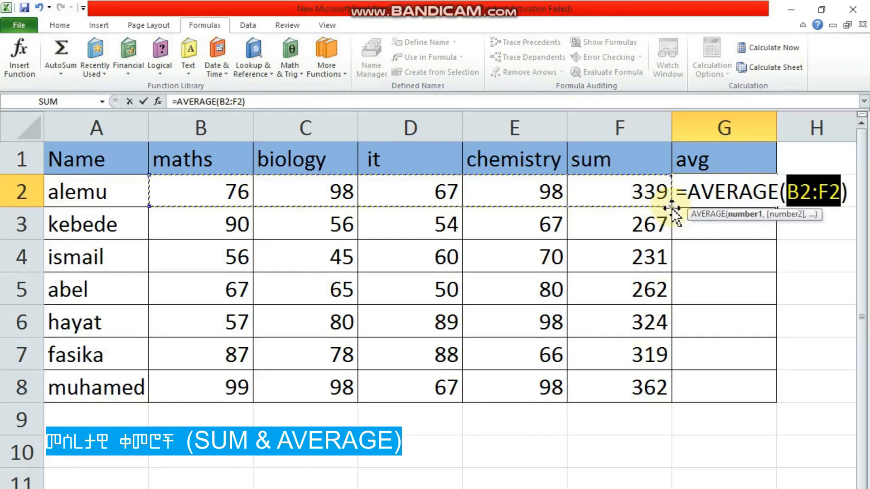
pyautogui.moveTo(671, 207); pyautogui.dragTo(587, 192)
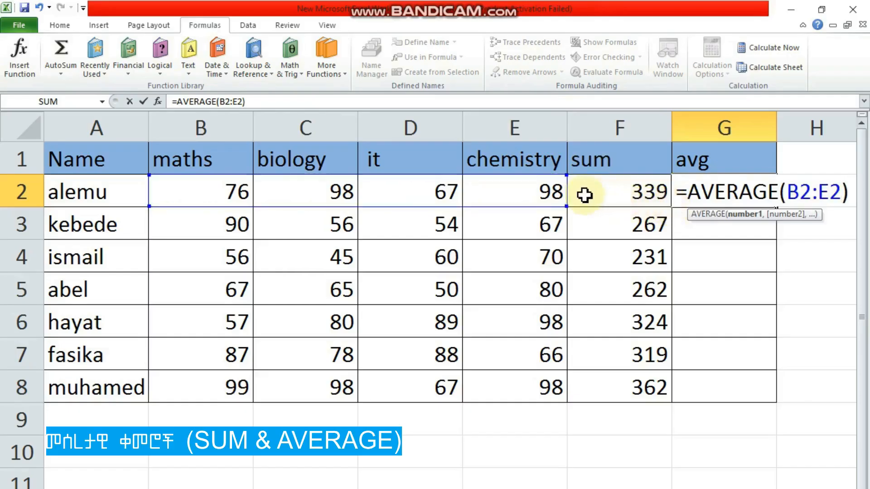
pyautogui.press('Return')
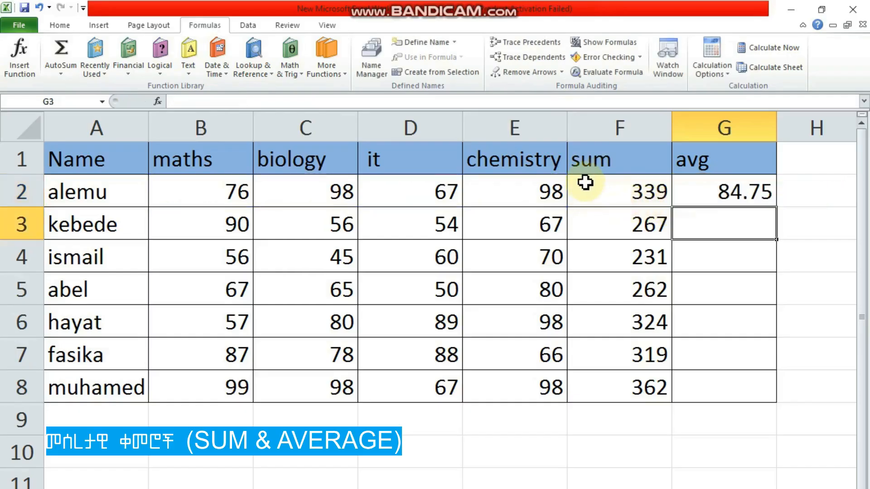
# Try extending the AVERAGE formula from G2 to G8, and undo the fill
pyautogui.click(715, 191)
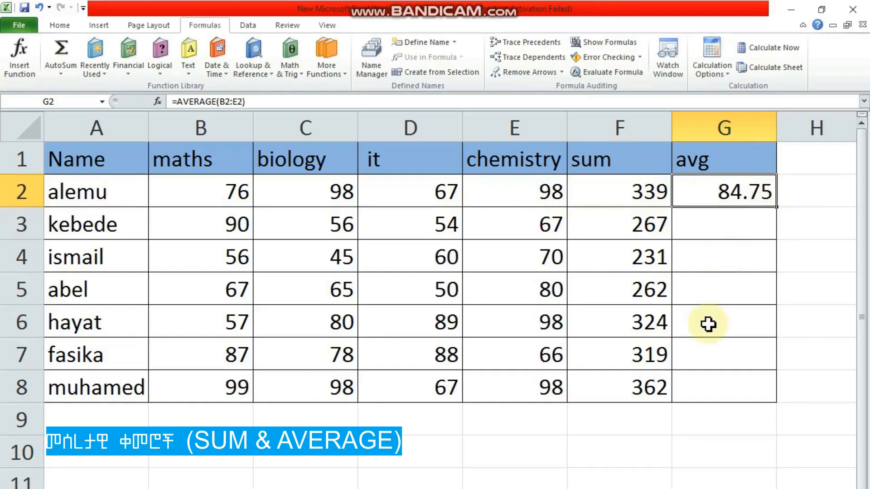
pyautogui.moveTo(776, 208); pyautogui.dragTo(760, 388)
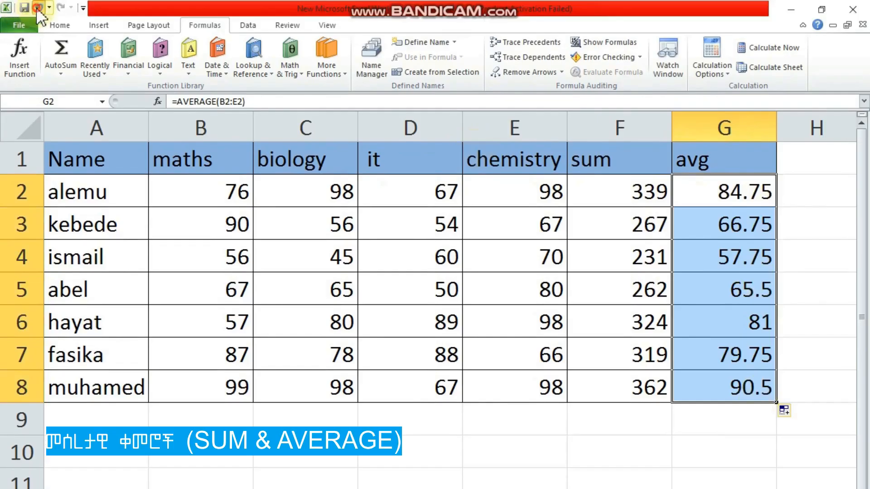
pyautogui.click(38, 9)
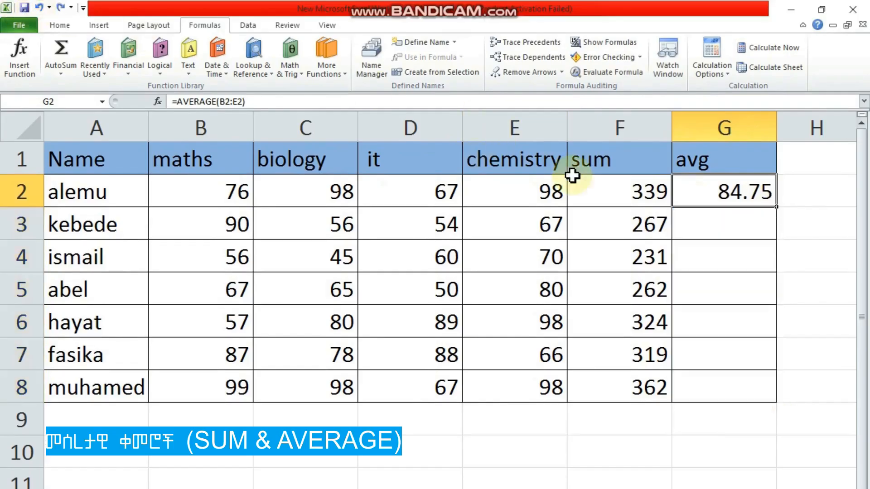
# Auto-fill the AVERAGE formula from G2 down through G8 for all students
pyautogui.doubleClick(776, 208)
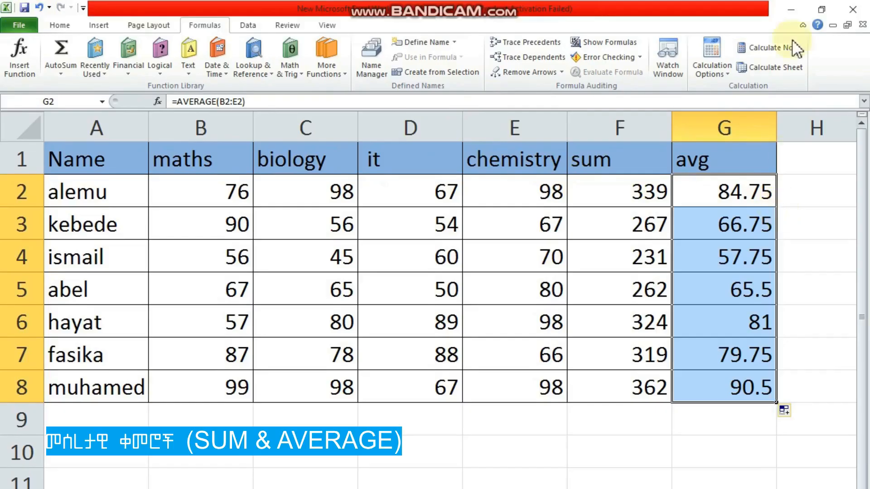
pyautogui.click(453, 226)
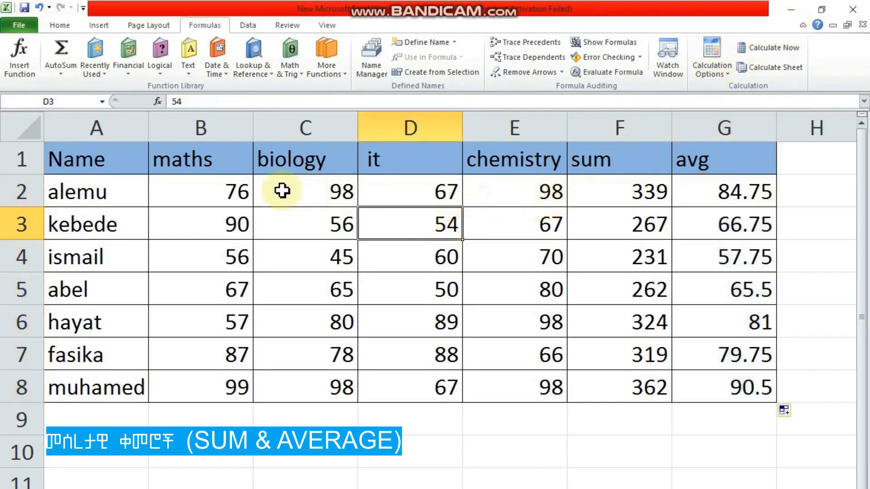
# Change the first student's maths mark in B2 to 16 and check the sum in F2
pyautogui.doubleClick(237, 192)
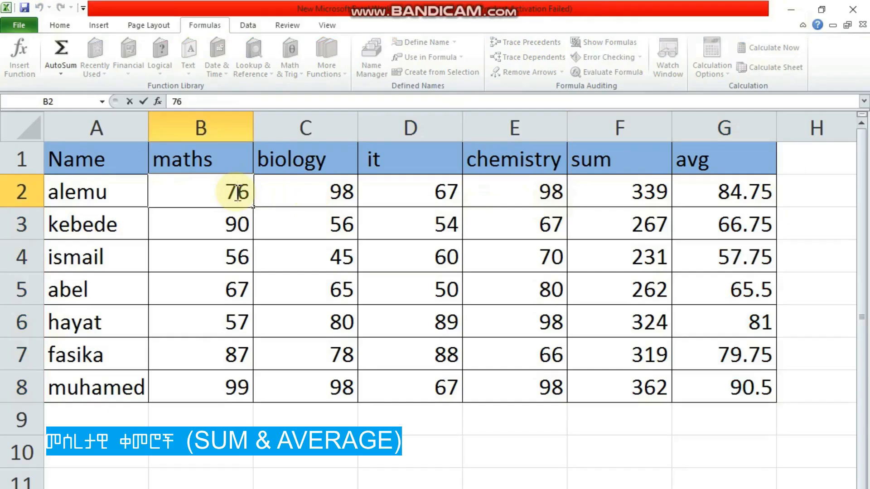
pyautogui.press('BackSpace')
pyautogui.write('1')
pyautogui.press('Return')
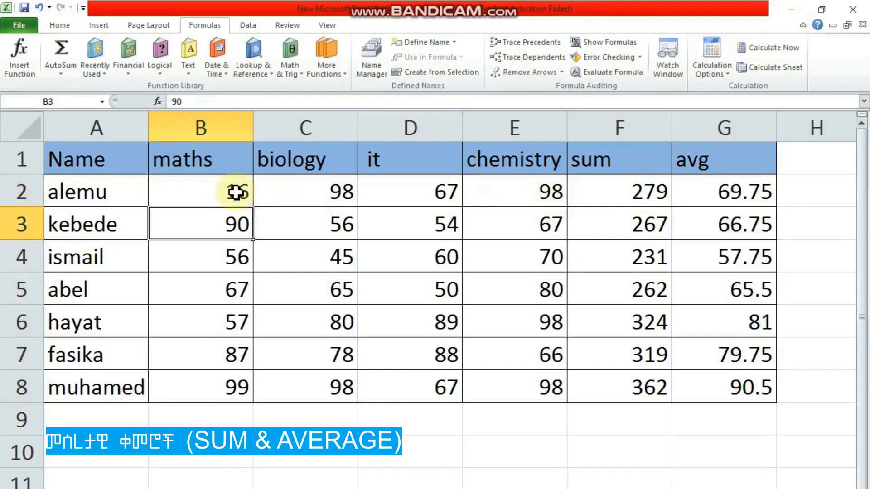
pyautogui.click(649, 192)
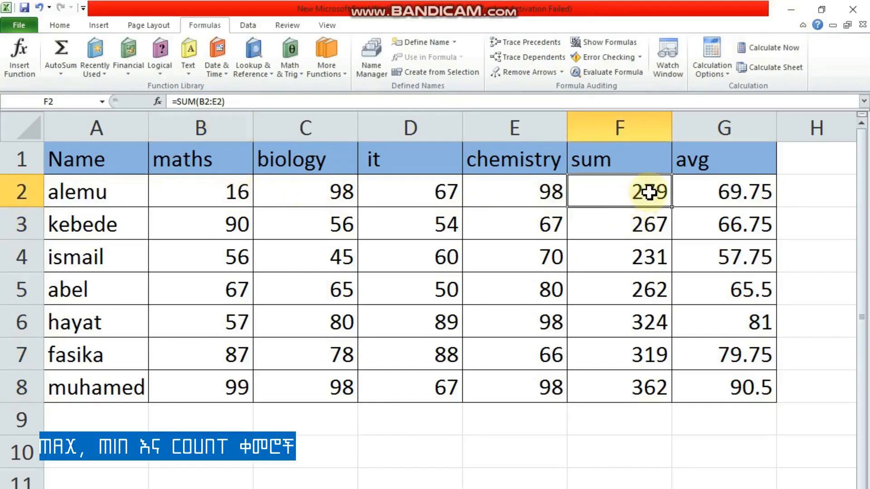
# Change the first student's chemistry mark in E2 to 18 and check the recalculated sum and average
pyautogui.doubleClick(553, 195)
pyautogui.write('1')
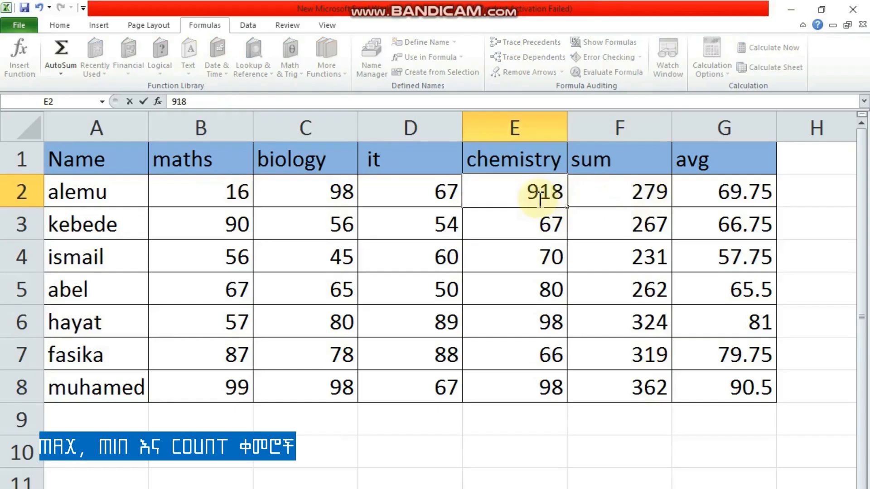
pyautogui.press('BackSpace')
pyautogui.click(639, 200)
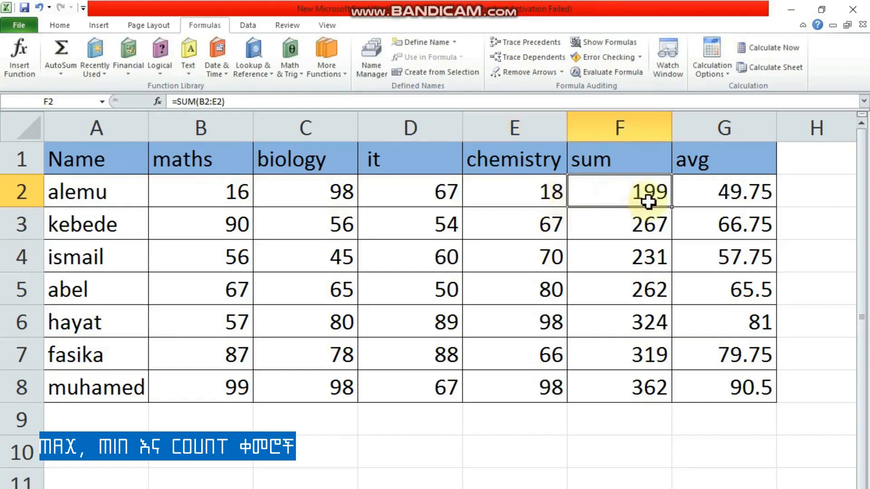
pyautogui.click(754, 229)
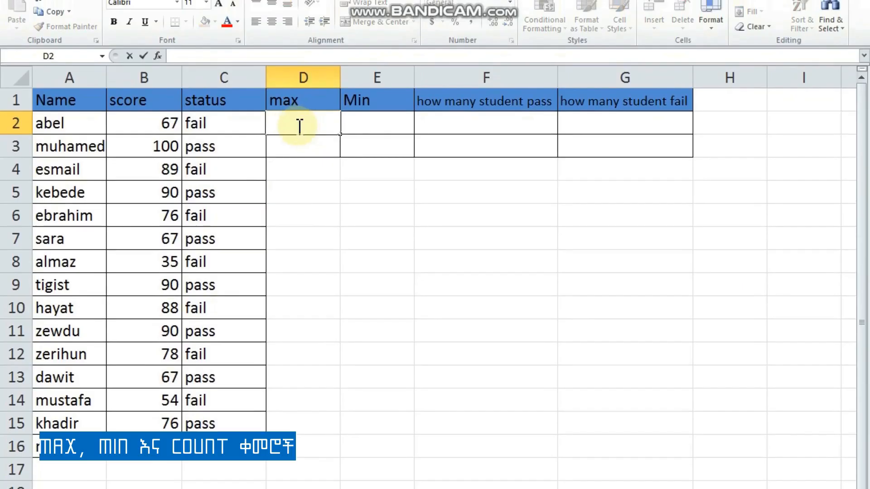
# Write the formula =MAX(B2:B16) in D2 to find the highest score, choosing MAX from the function suggestions
pyautogui.write('=')
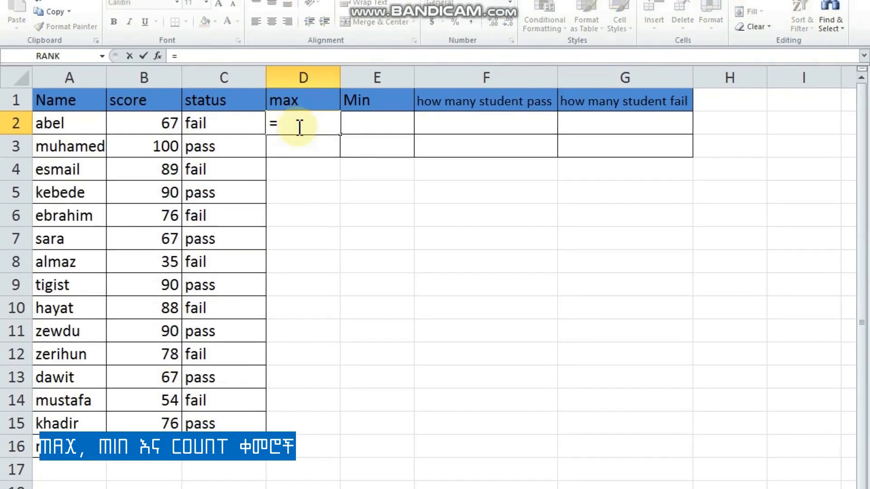
pyautogui.write('max')
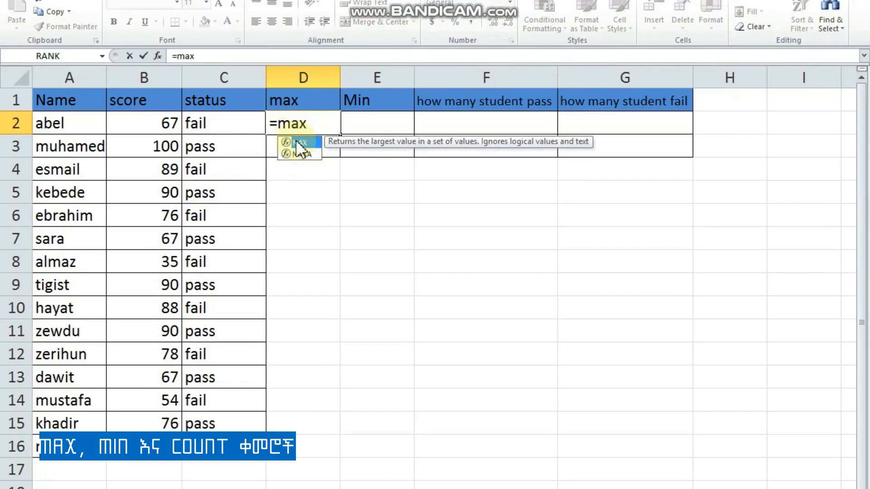
pyautogui.doubleClick(295, 141)
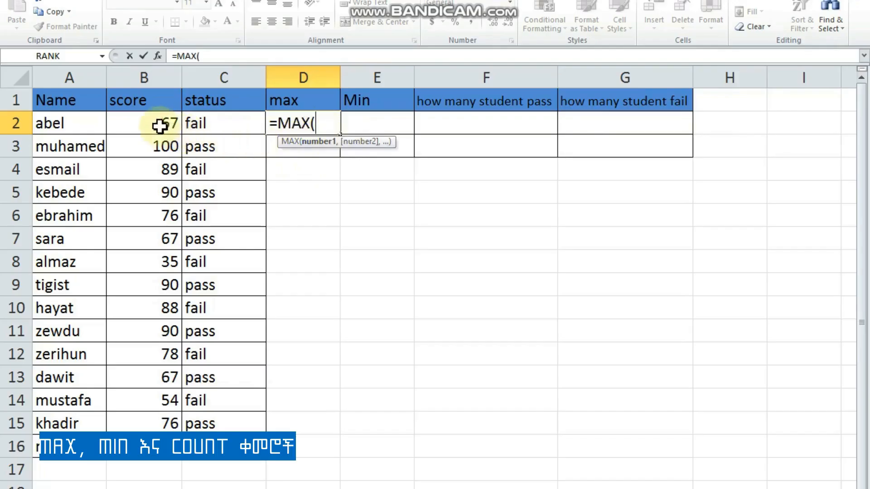
pyautogui.moveTo(160, 126); pyautogui.dragTo(159, 383)
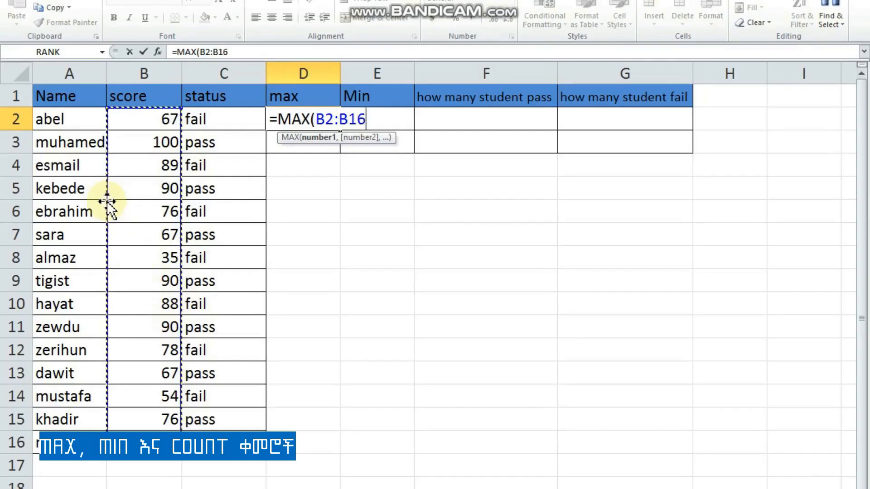
pyautogui.write(')')
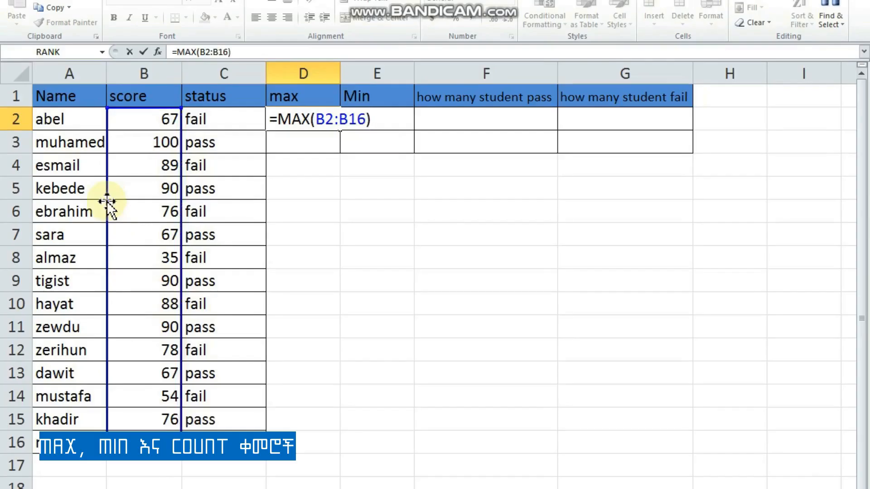
pyautogui.press('Return')
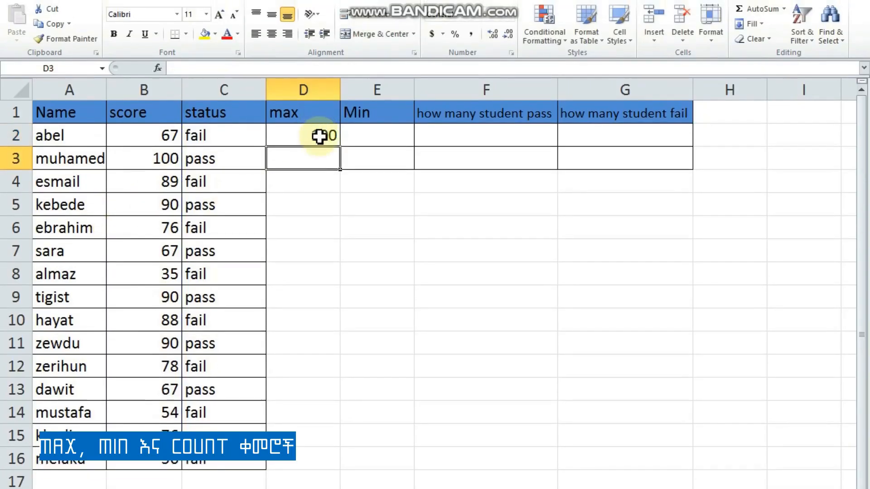
pyautogui.click(319, 136)
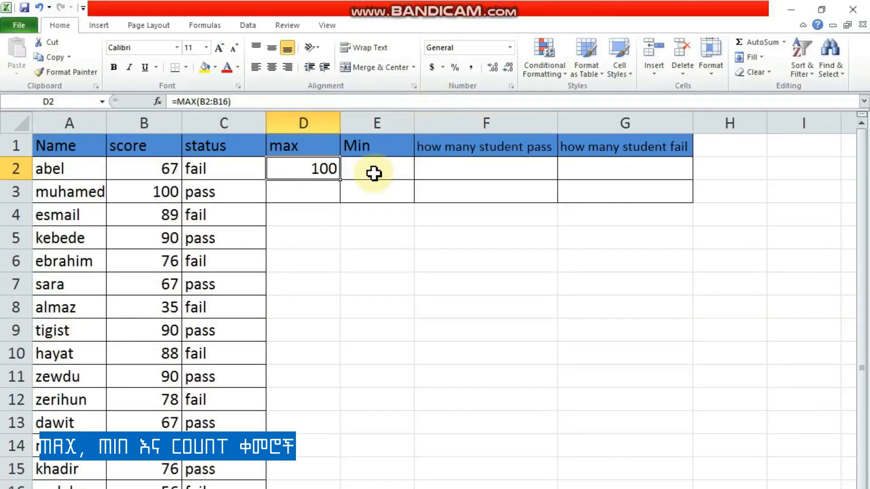
# Write the formula =MIN(B2:B16) in E2 to find the lowest score and check it against the score column
pyautogui.click(371, 43)
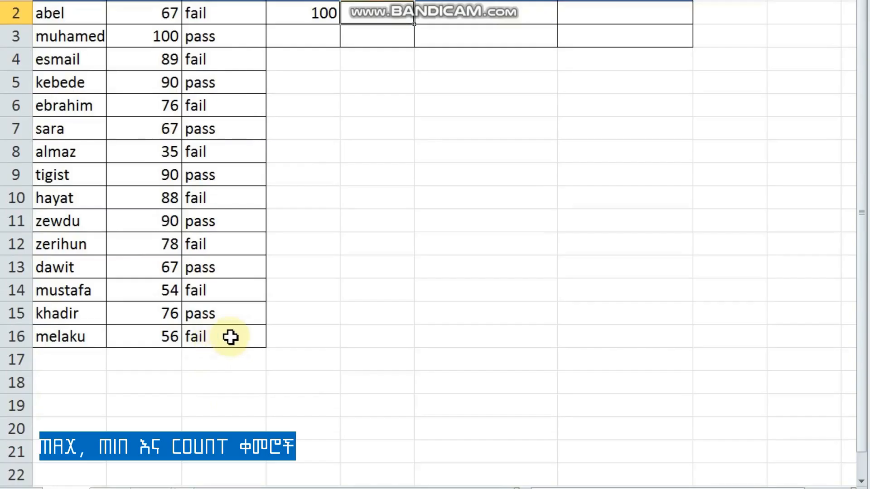
pyautogui.write('=')
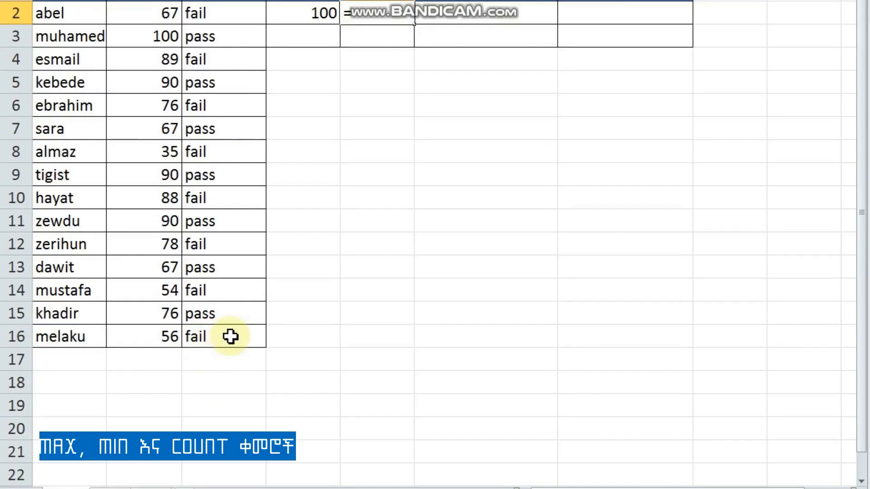
pyautogui.write('mi')
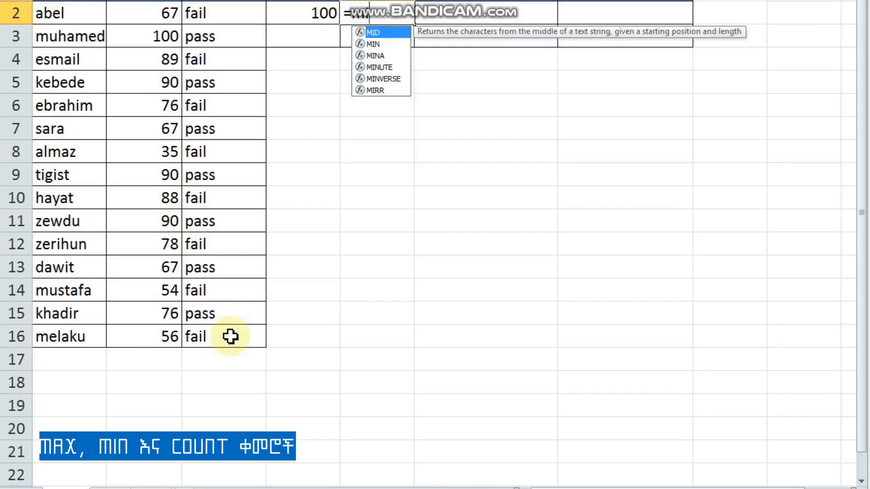
pyautogui.write('n')
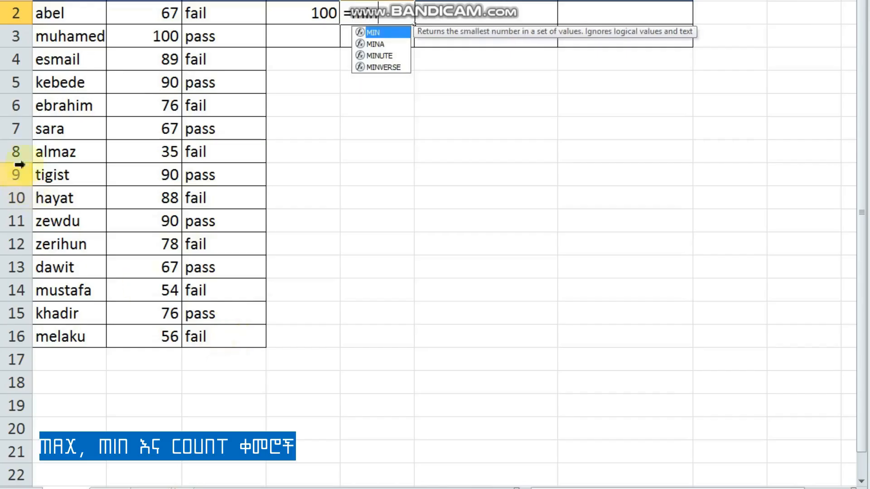
pyautogui.scroll(1, 169, 122)
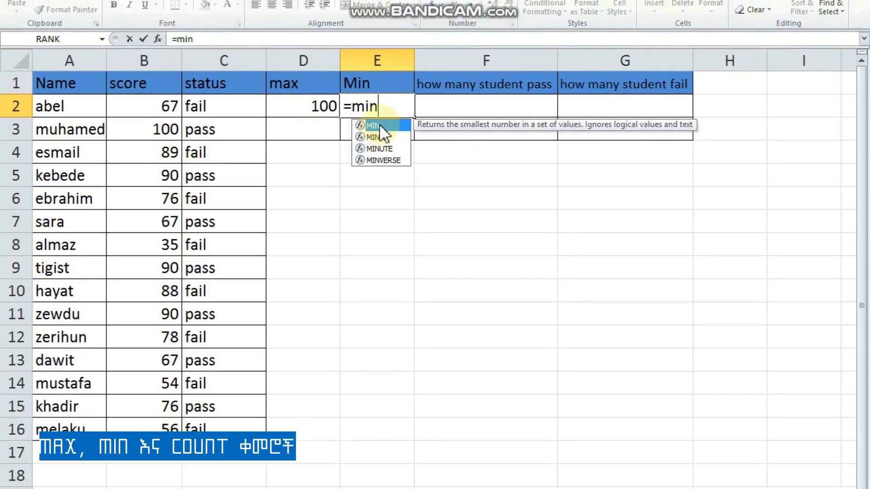
pyautogui.doubleClick(378, 60)
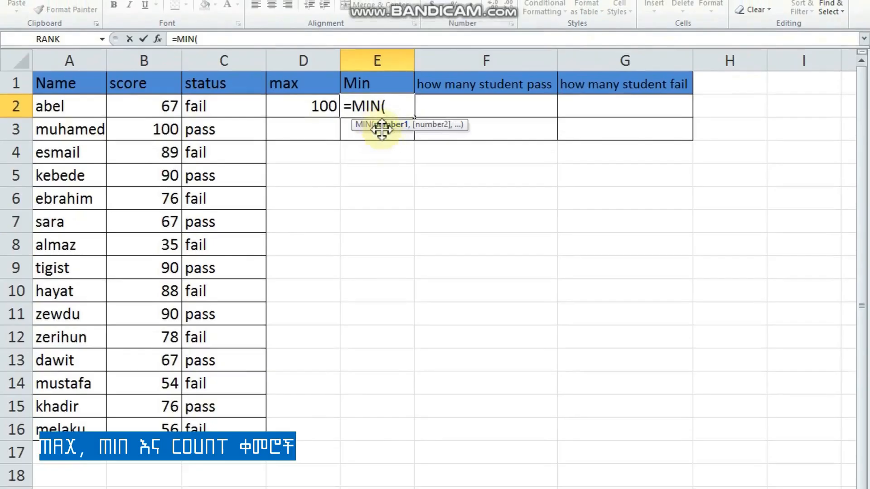
pyautogui.click(158, 110)
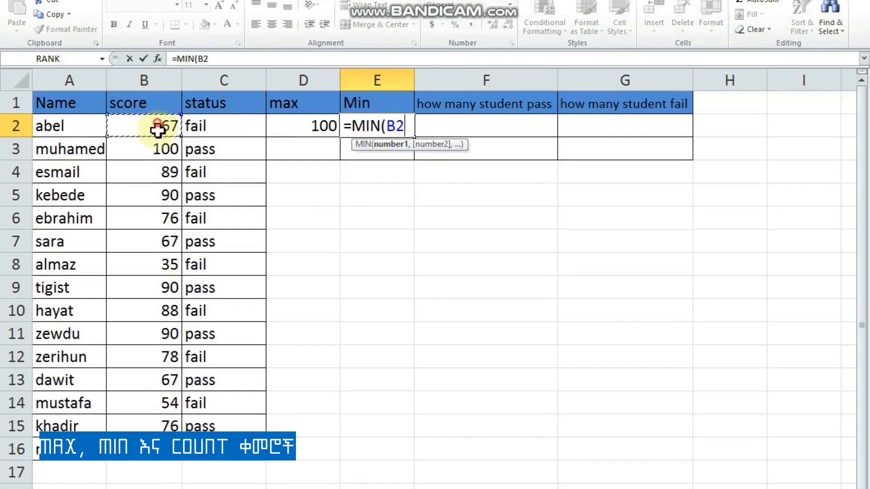
pyautogui.moveTo(158, 131); pyautogui.dragTo(154, 402)
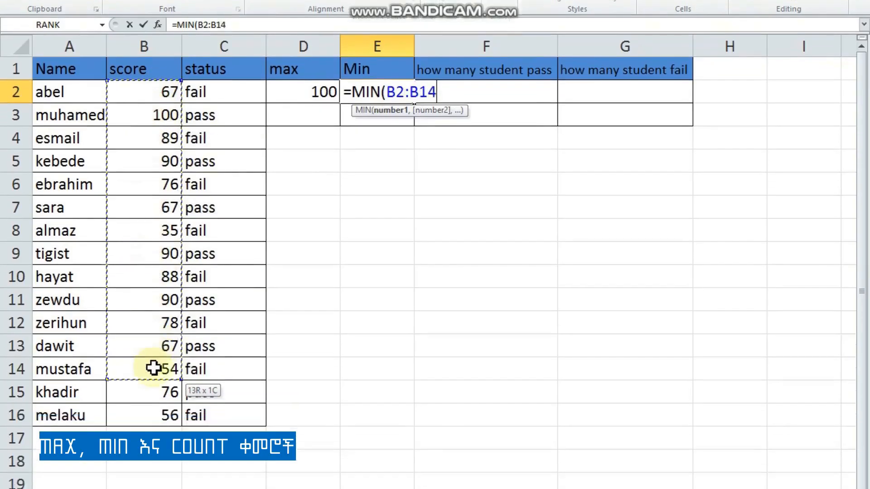
pyautogui.moveTo(153, 368); pyautogui.dragTo(153, 415)
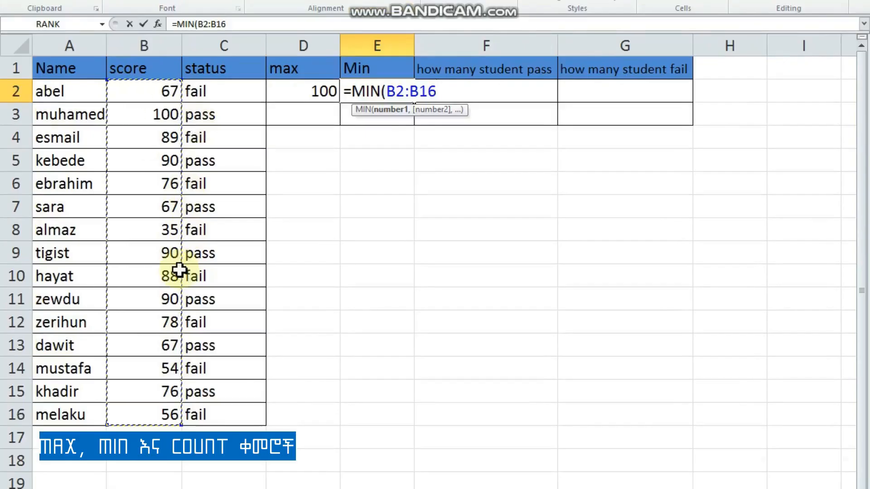
pyautogui.write(')')
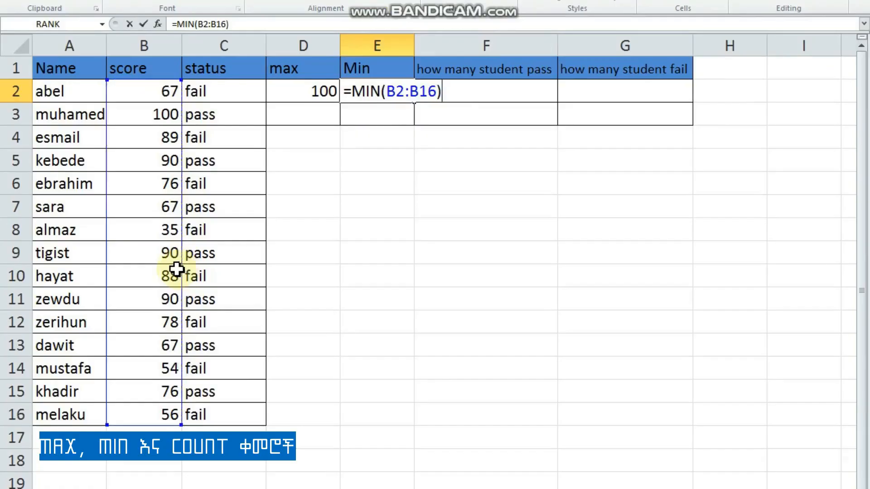
pyautogui.press('Return')
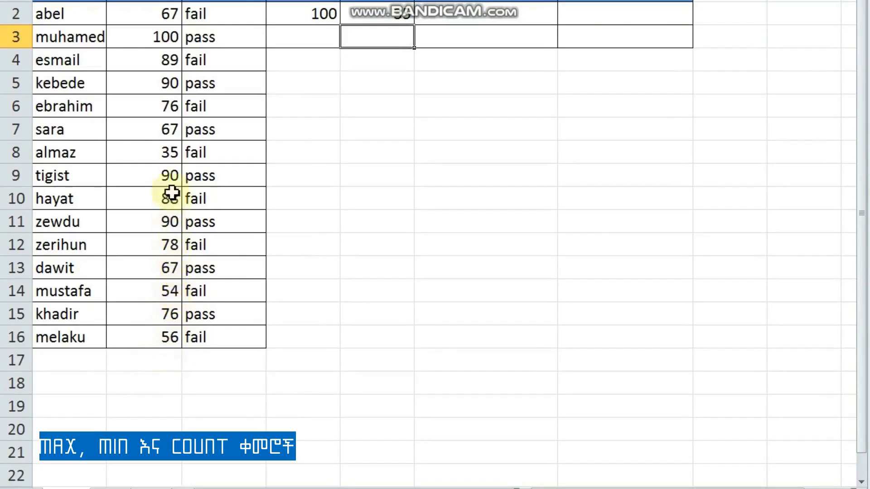
pyautogui.click(171, 154)
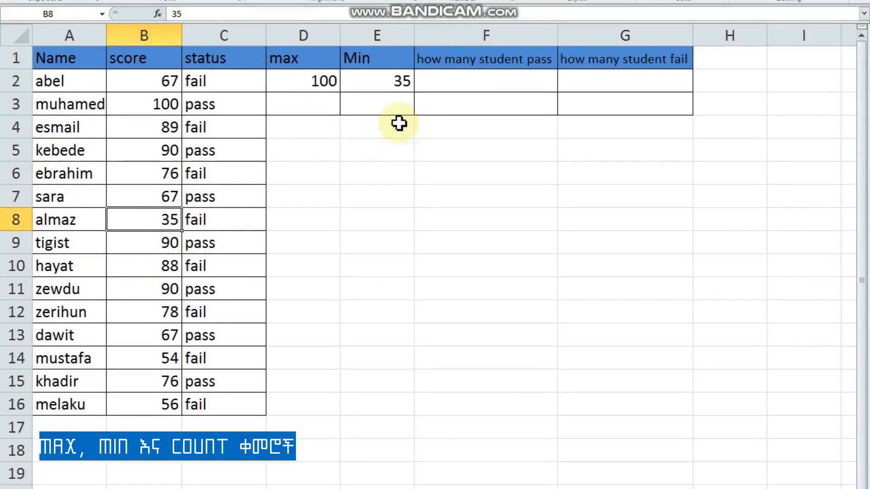
# Start a COUNTIF formula in F2, under "how many student pass", with the status cells C2:C16 as its range
pyautogui.click(465, 11)
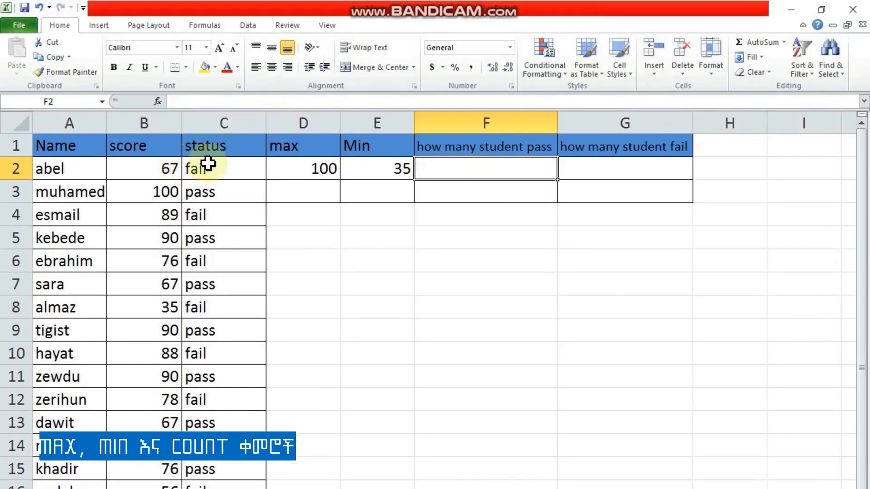
pyautogui.click(206, 124)
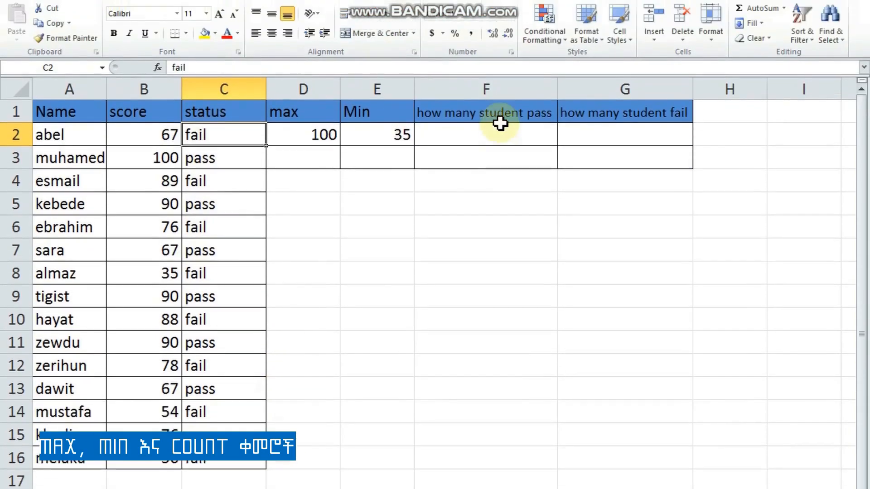
pyautogui.click(501, 133)
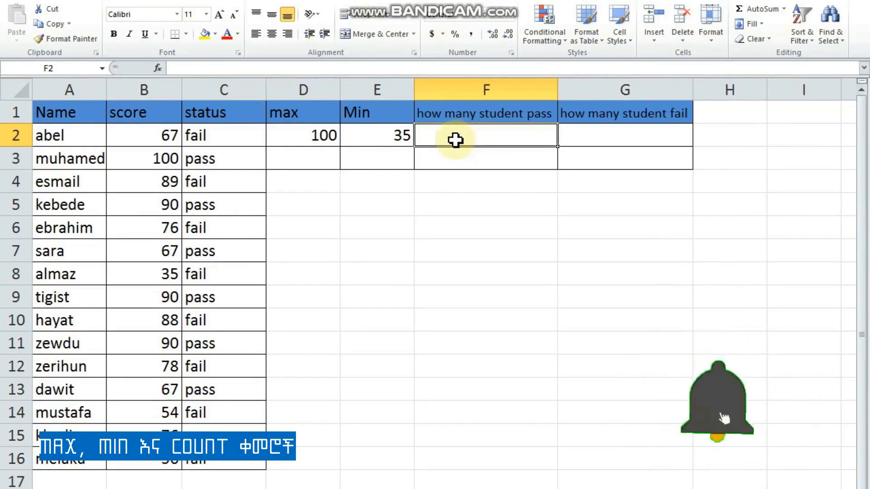
pyautogui.write('=c')
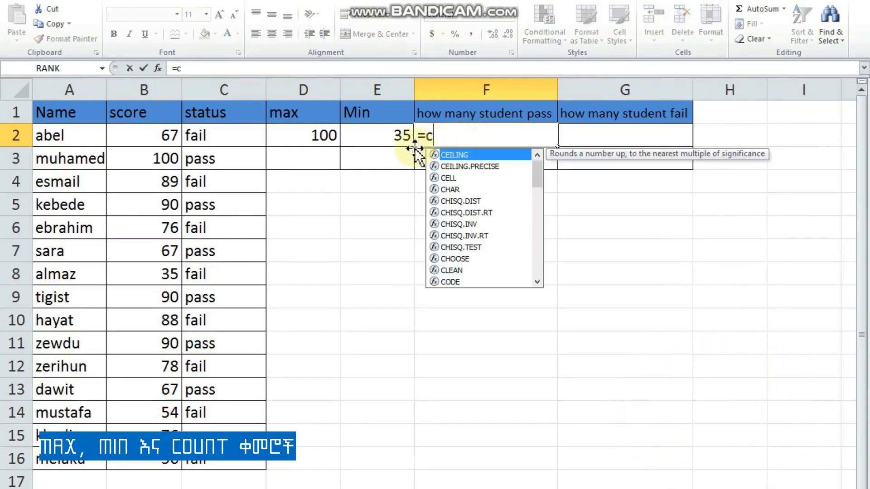
pyautogui.write('ou')
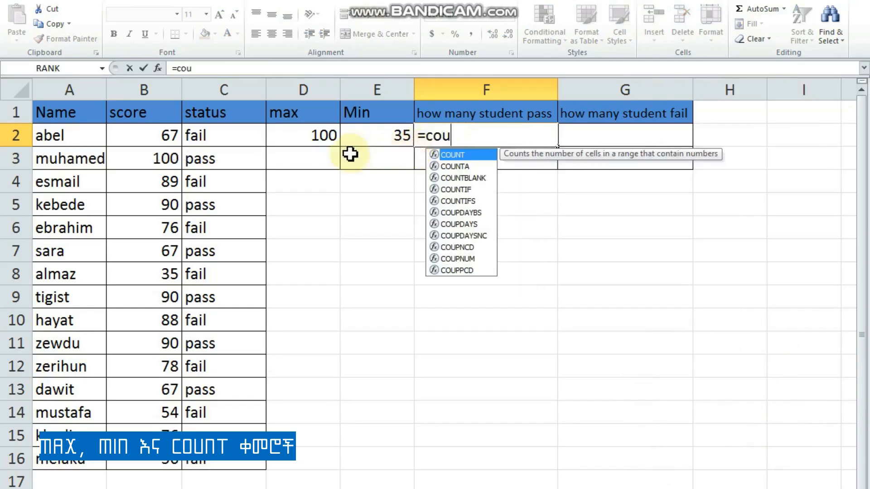
pyautogui.doubleClick(463, 188)
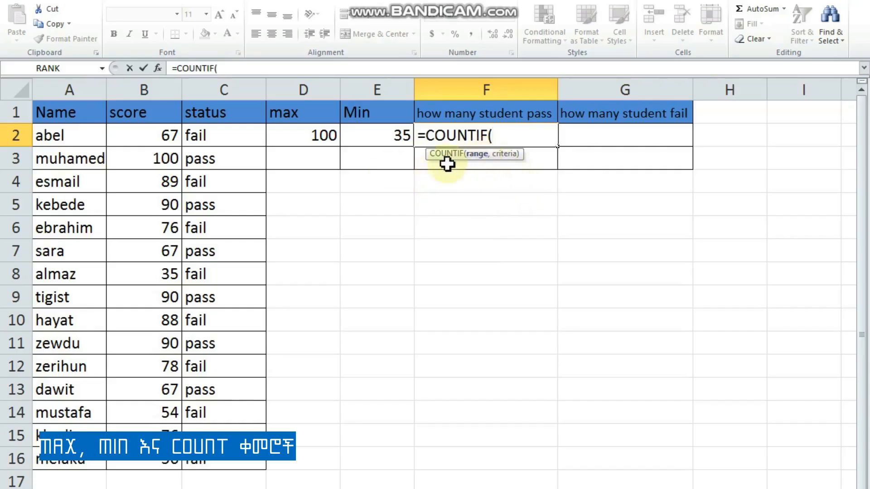
pyautogui.click(156, 138)
pyautogui.moveTo(196, 136); pyautogui.dragTo(204, 412)
pyautogui.moveTo(203, 368); pyautogui.dragTo(202, 414)
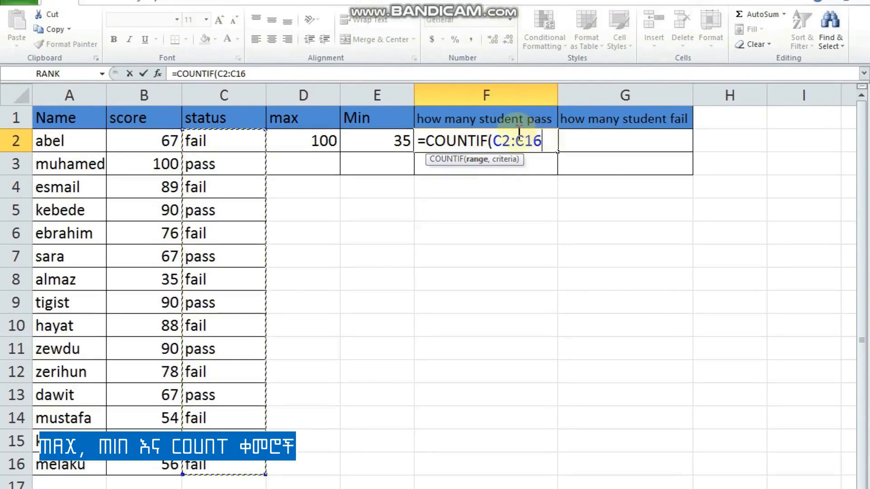
# Complete the F2 formula with the criterion "pass" so it reads =COUNTIF(C2:C16,"pass")
pyautogui.write(',')
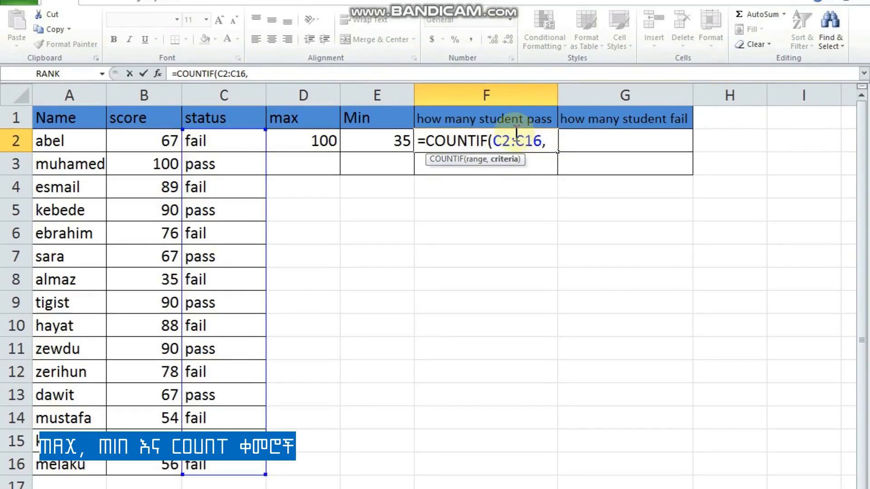
pyautogui.write('"')
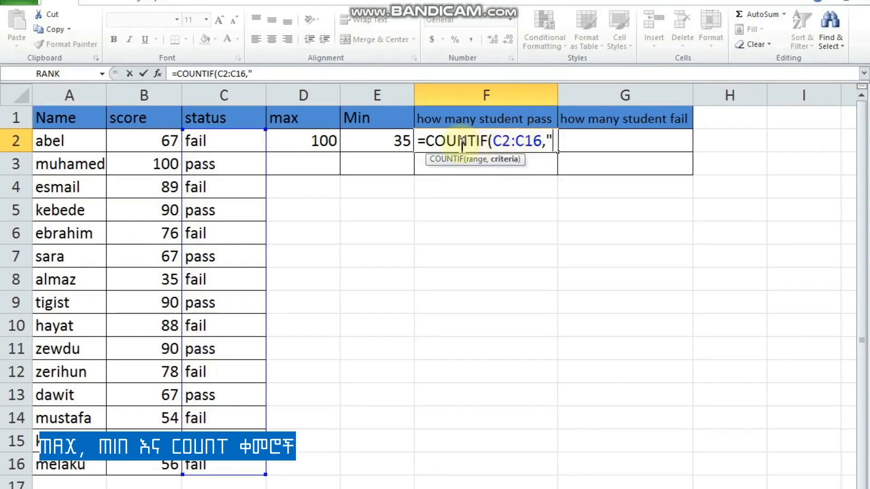
pyautogui.write('pass')
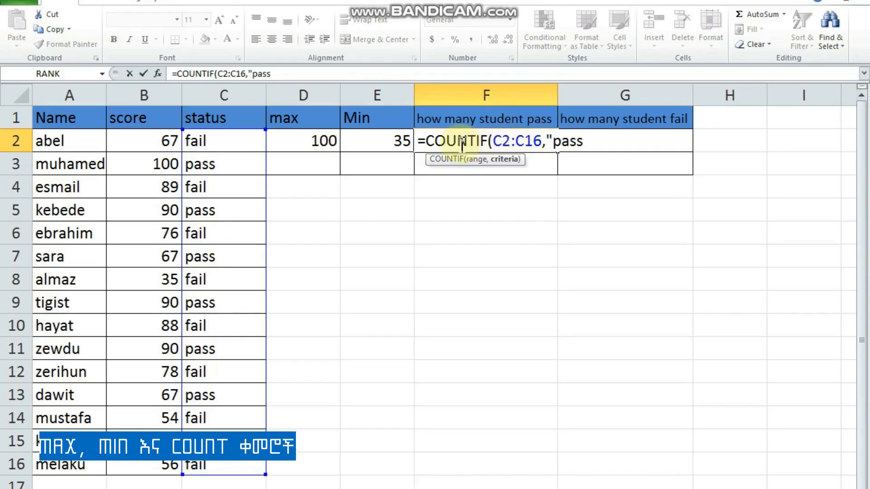
pyautogui.write('")')
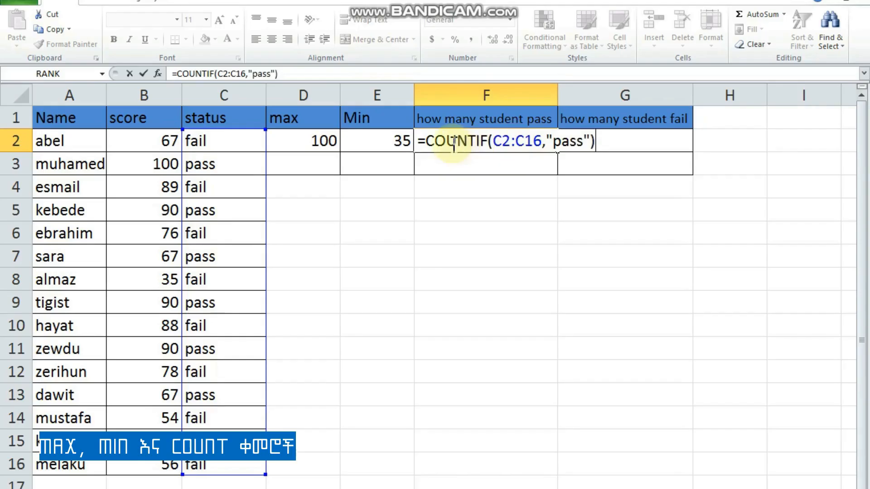
pyautogui.press('Return')
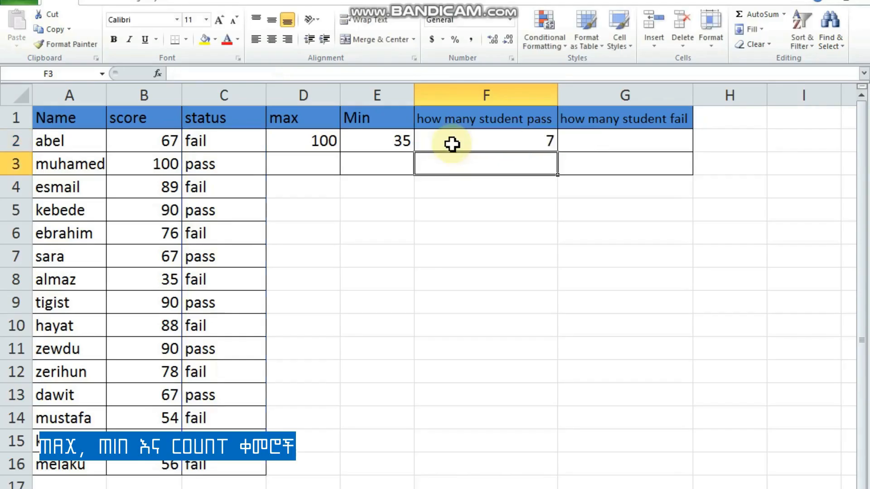
# Check the count in F2 against its header and the pass entries in the status column
pyautogui.click(534, 140)
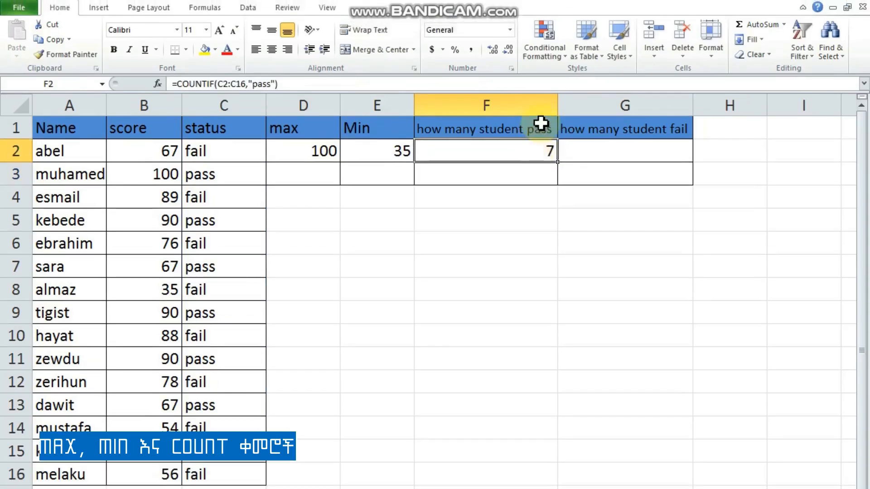
pyautogui.click(536, 122)
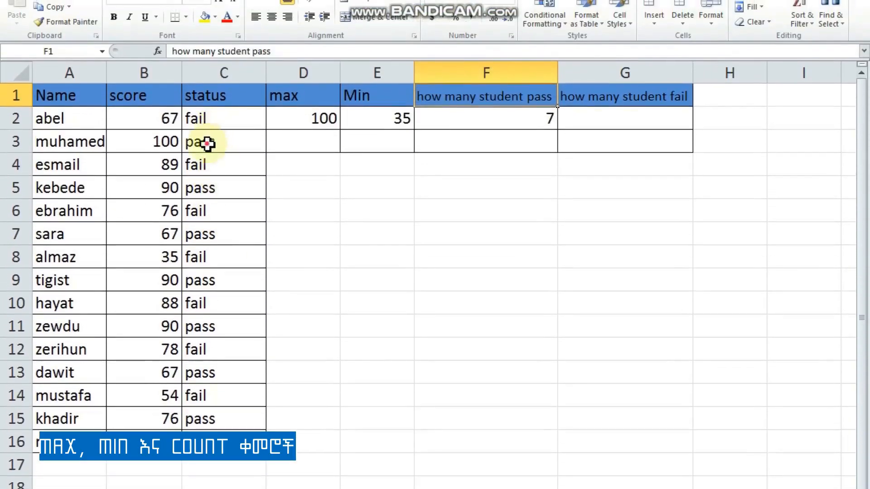
pyautogui.click(213, 143)
pyautogui.click(211, 188)
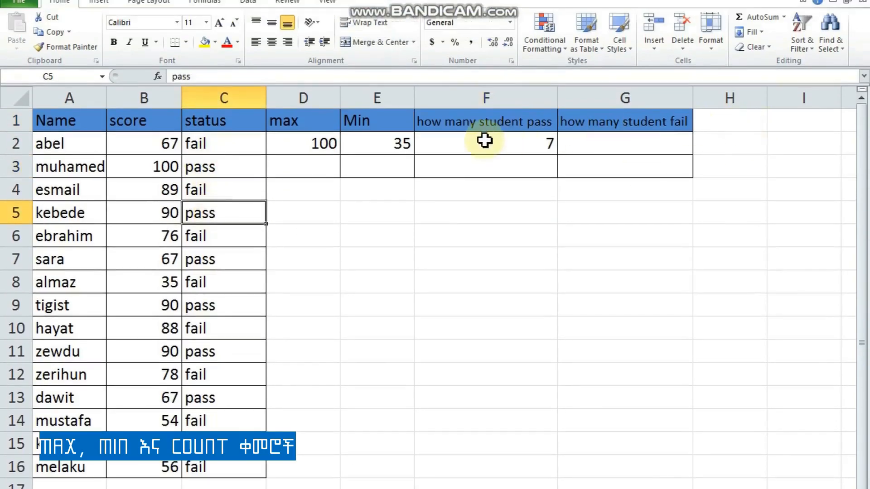
pyautogui.click(485, 116)
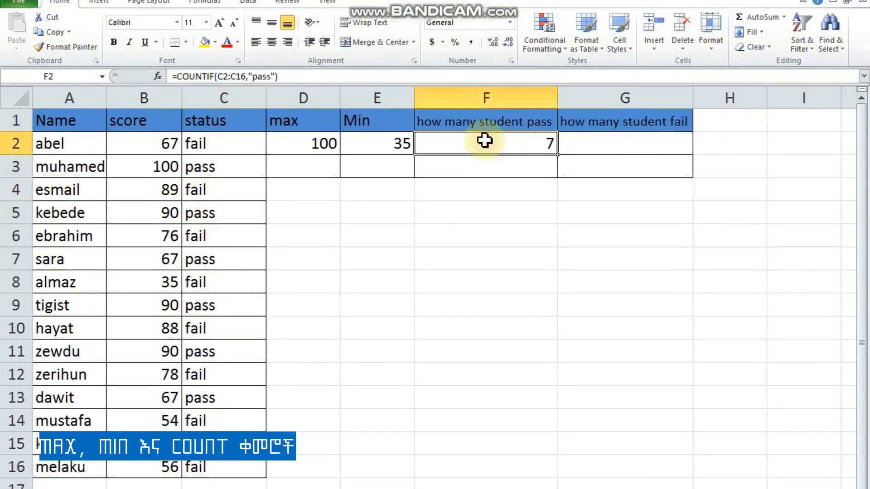
# Start a COUNTIF formula in G2, under "how many student fail", with the status cells C2:C16 as its range
pyautogui.click(577, 144)
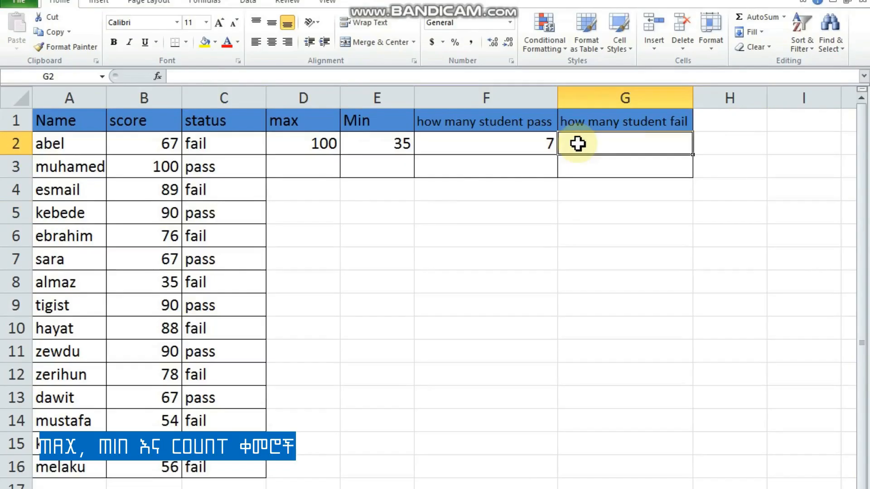
pyautogui.write('co')
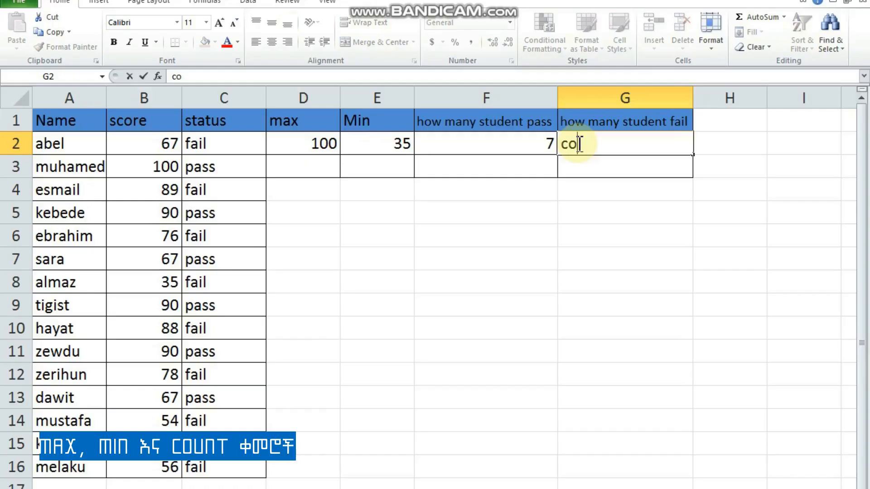
pyautogui.write('u')
pyautogui.press('BackSpace')
pyautogui.press('BackSpace')
pyautogui.press('BackSpace')
pyautogui.write('=')
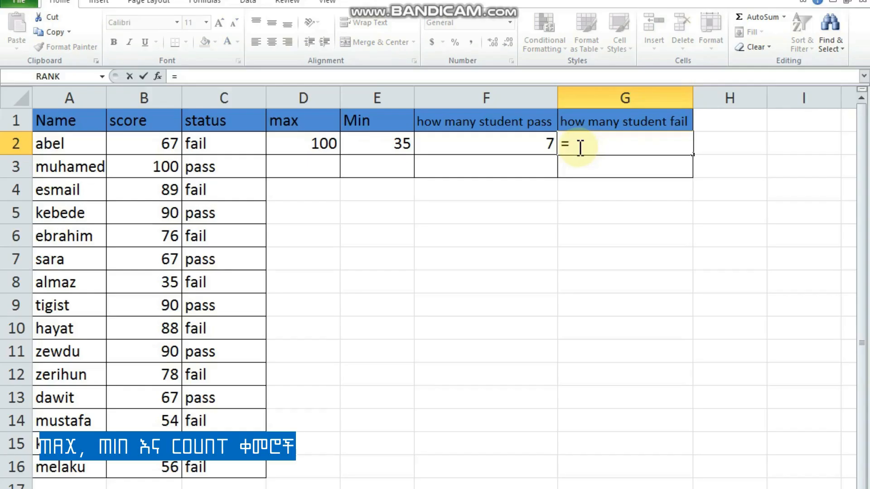
pyautogui.write('coun')
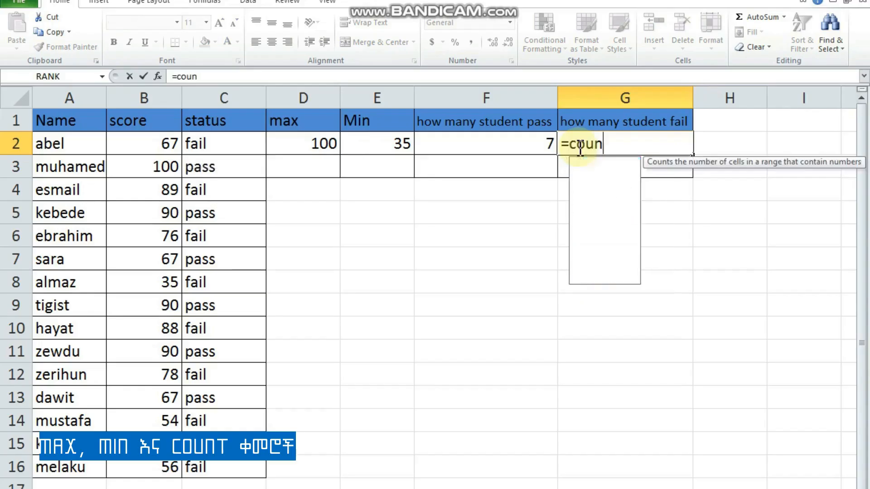
pyautogui.write('t')
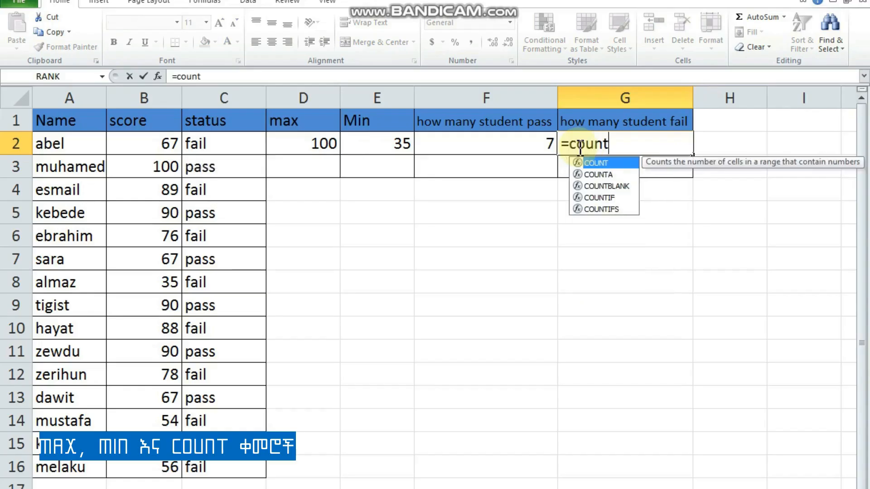
pyautogui.click(599, 198)
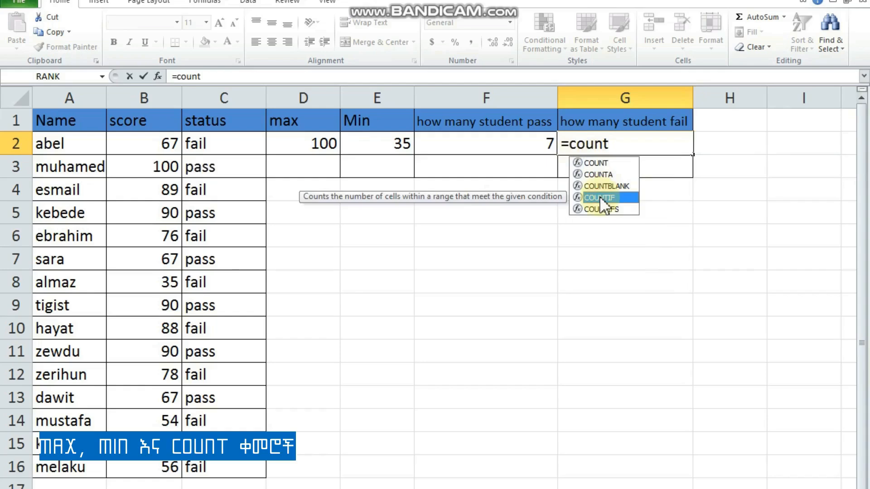
pyautogui.doubleClick(599, 197)
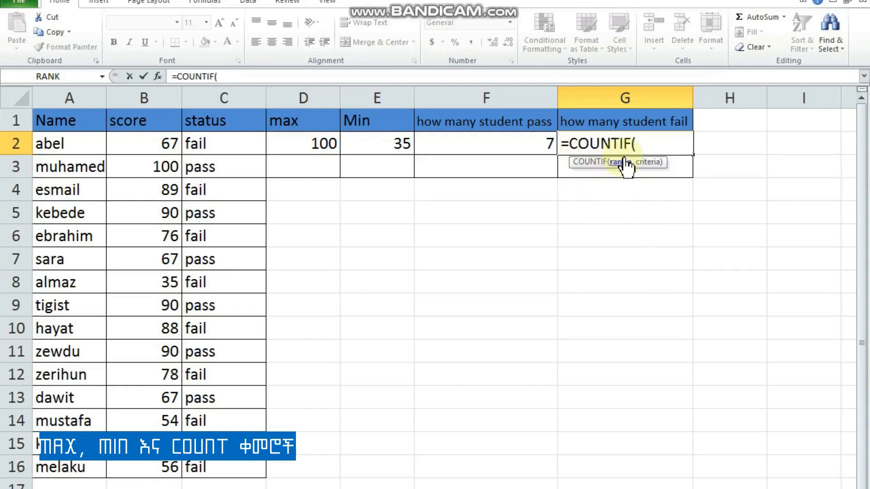
pyautogui.moveTo(202, 146); pyautogui.dragTo(225, 462)
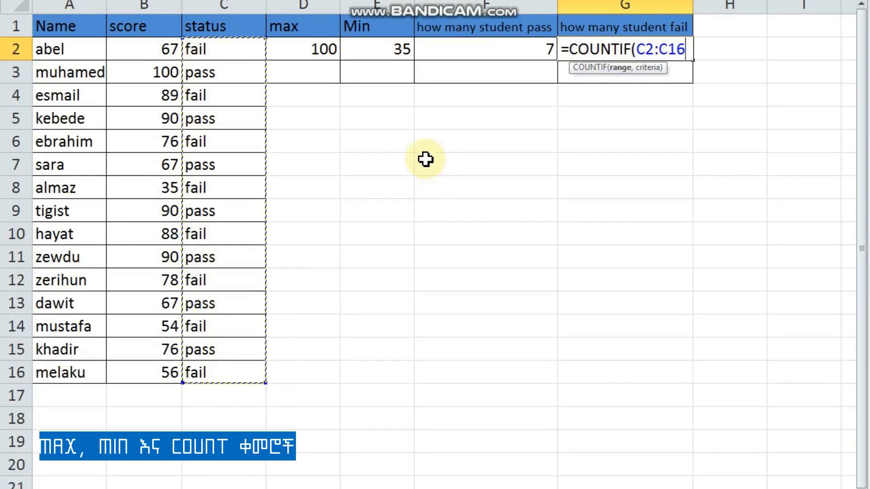
# Complete the G2 formula with the criterion "fail" so it reads =COUNTIF(C2:C16,"fail")
pyautogui.write(',')
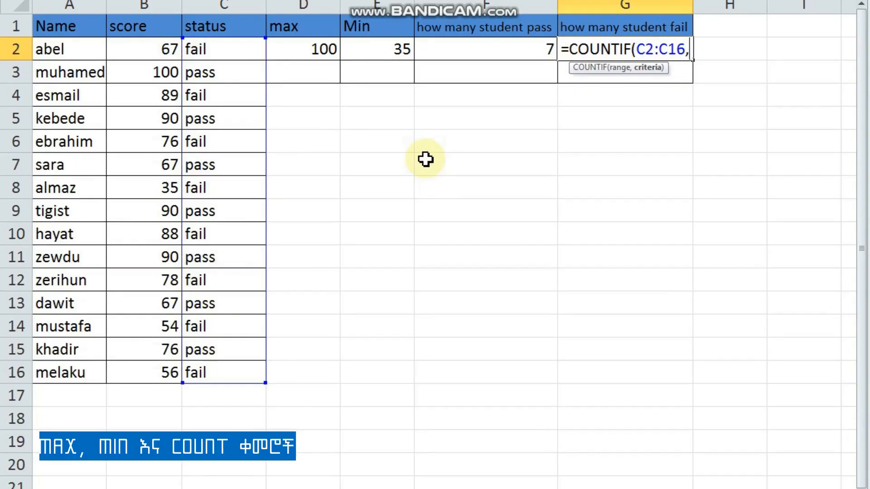
pyautogui.write('"fail')
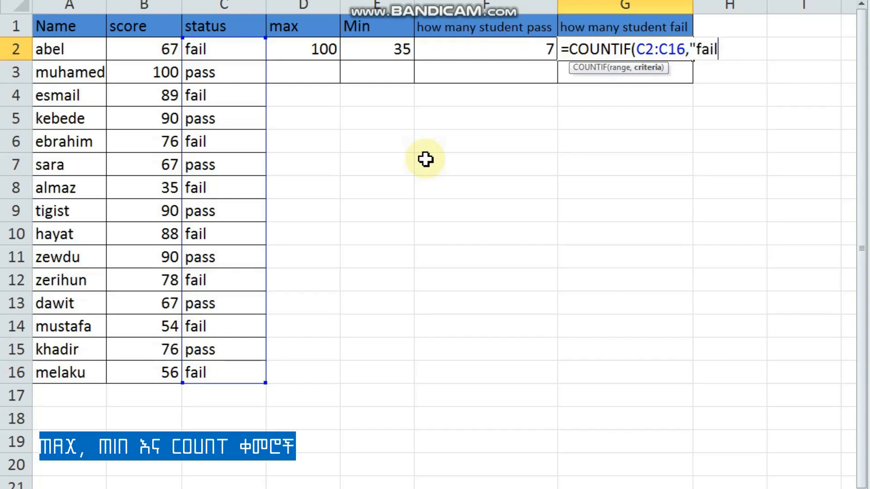
pyautogui.write('")')
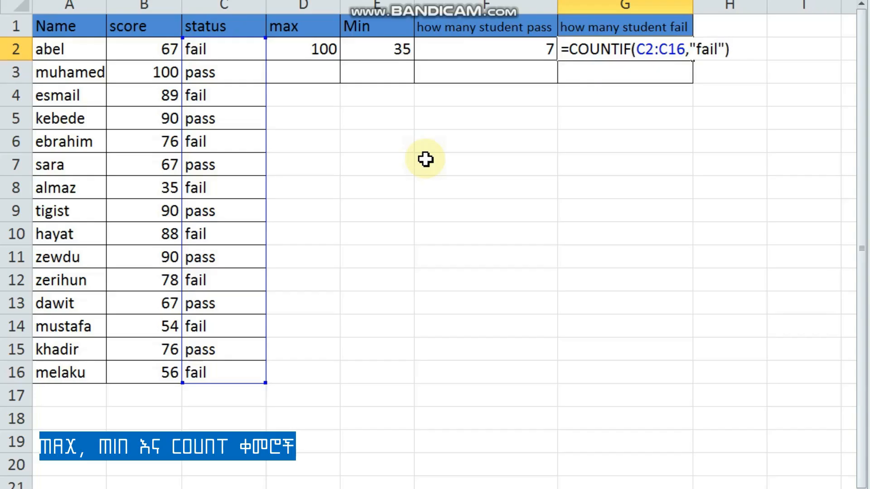
pyautogui.press('Return')
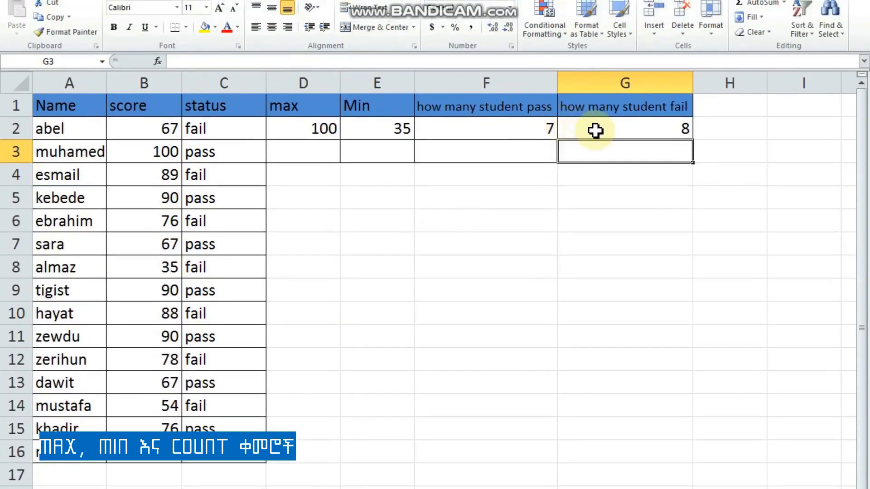
# Check the count in G2 against each fail entry in the status column
pyautogui.click(595, 131)
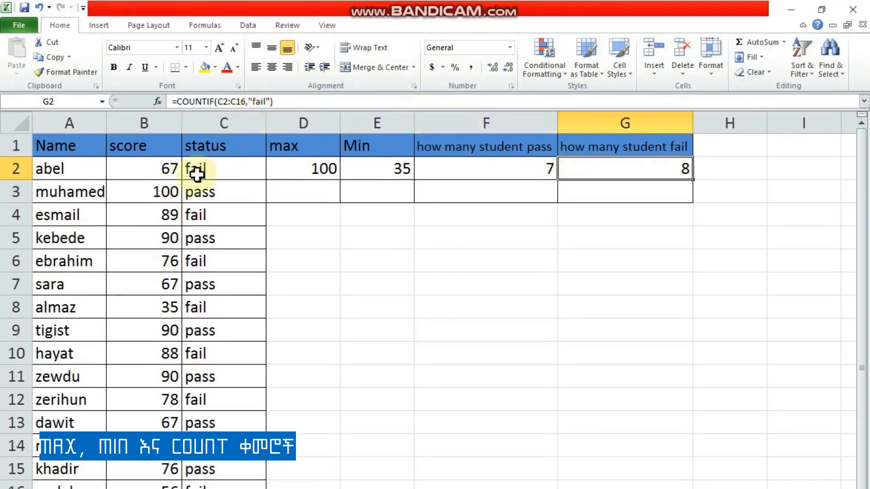
pyautogui.click(195, 130)
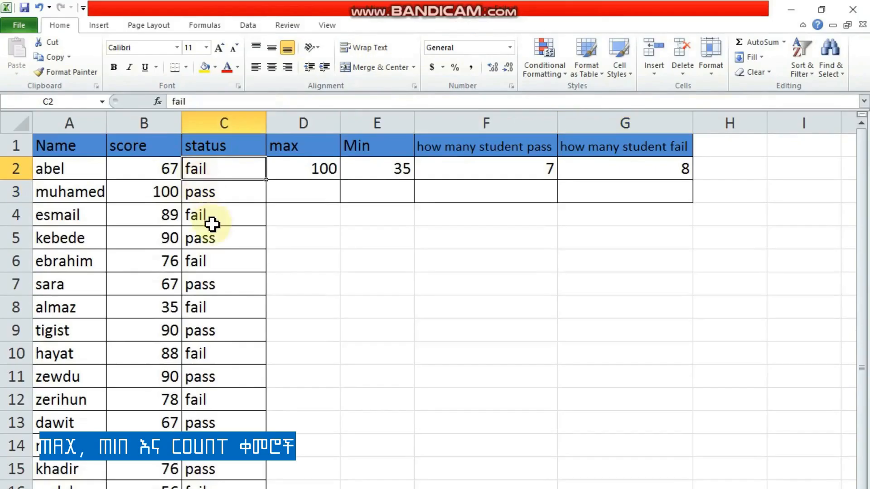
pyautogui.click(211, 224)
pyautogui.click(215, 262)
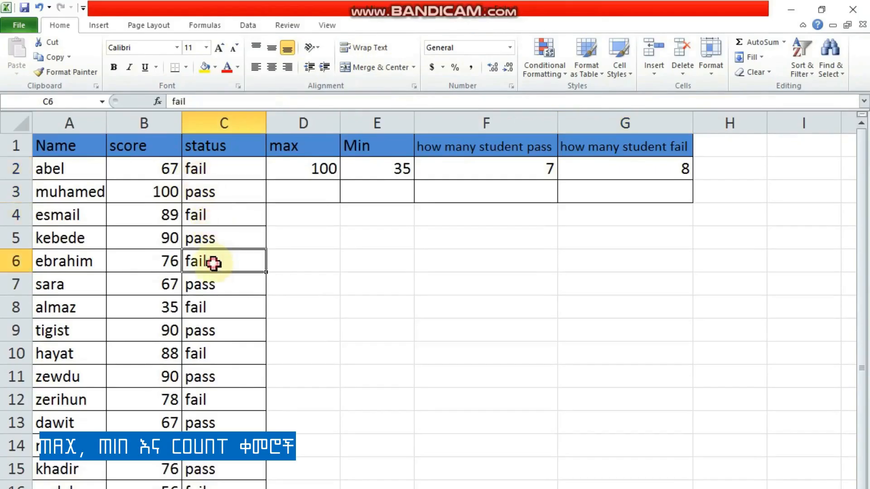
pyautogui.click(212, 307)
pyautogui.click(211, 359)
pyautogui.click(225, 400)
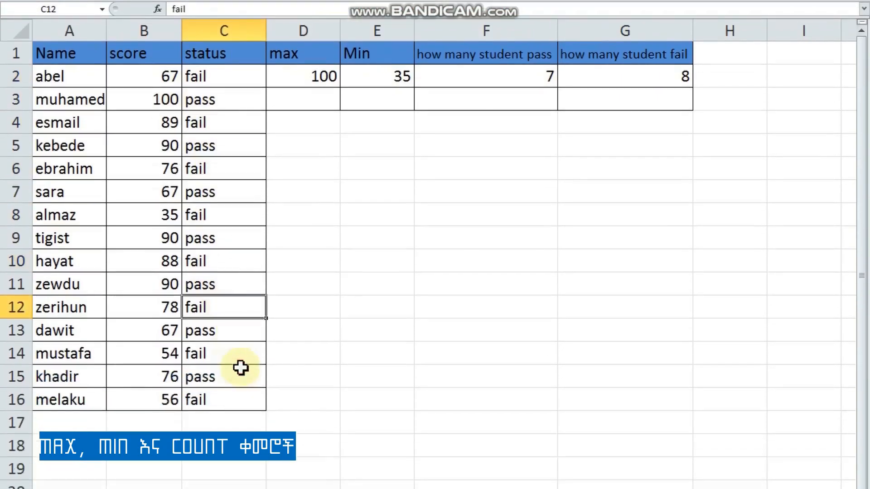
pyautogui.click(234, 361)
pyautogui.click(249, 402)
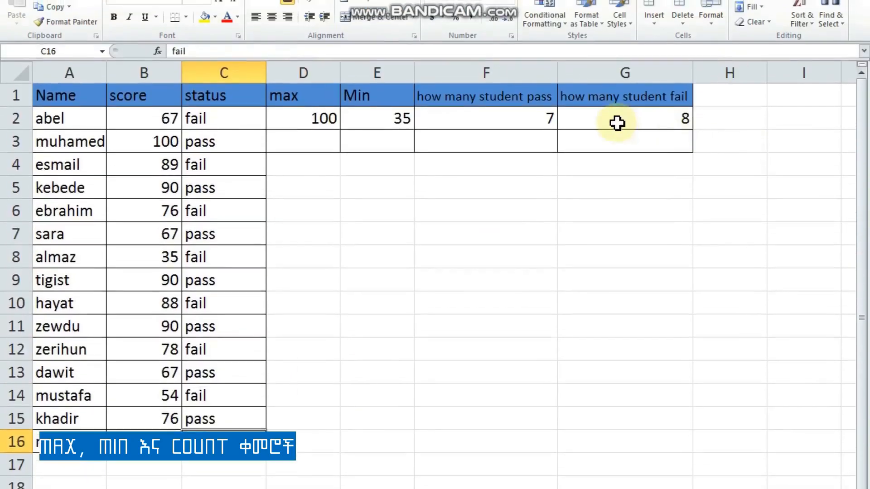
pyautogui.click(617, 123)
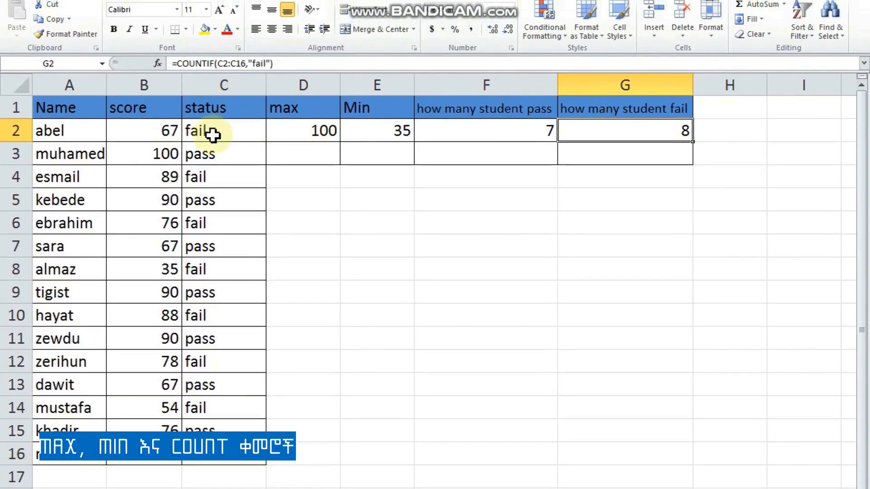
# Set up a Text that Contains conditional formatting rule for the status entries, matching the text "fail"
pyautogui.click(212, 134)
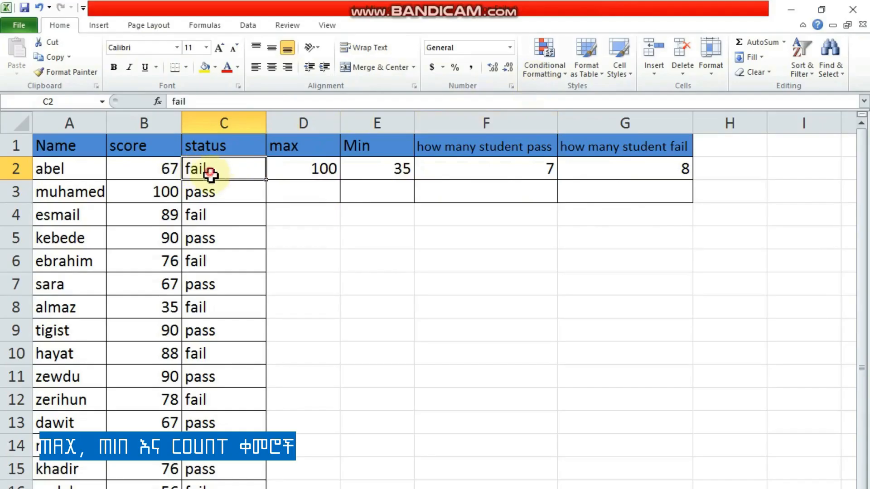
pyautogui.moveTo(204, 190); pyautogui.dragTo(197, 488)
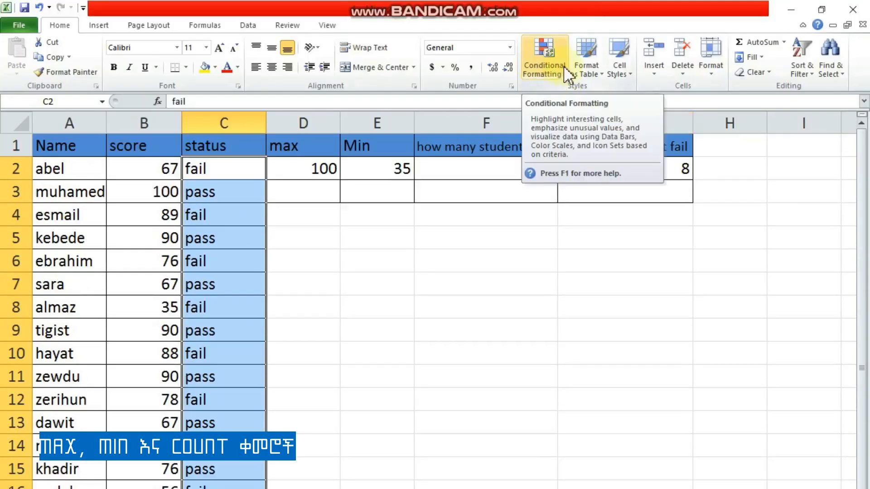
pyautogui.click(560, 72)
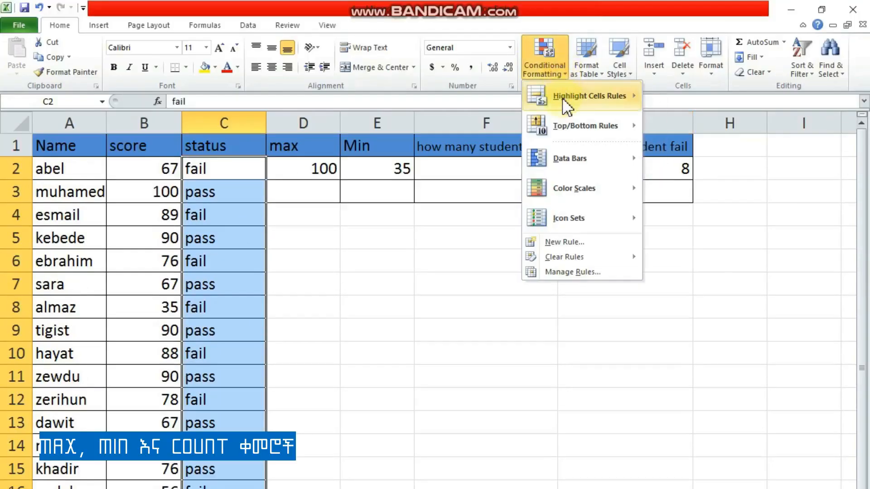
pyautogui.moveTo(562, 104)
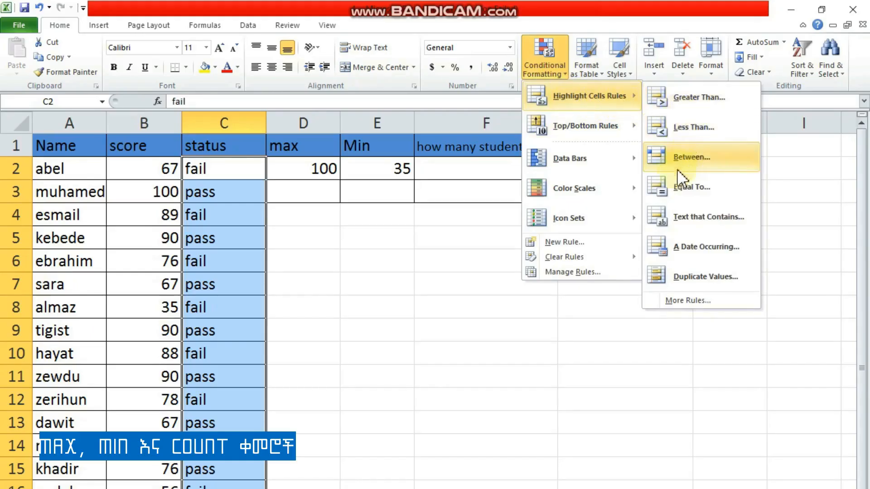
pyautogui.click(696, 225)
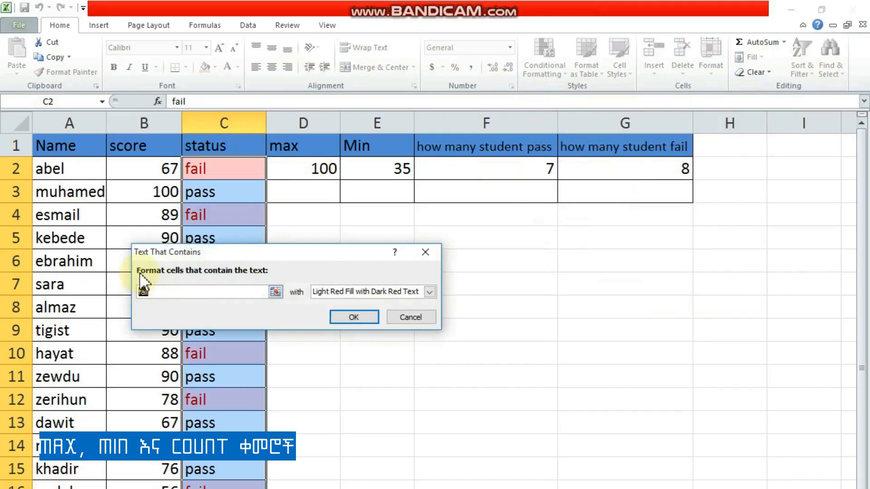
pyautogui.press('BackSpace')
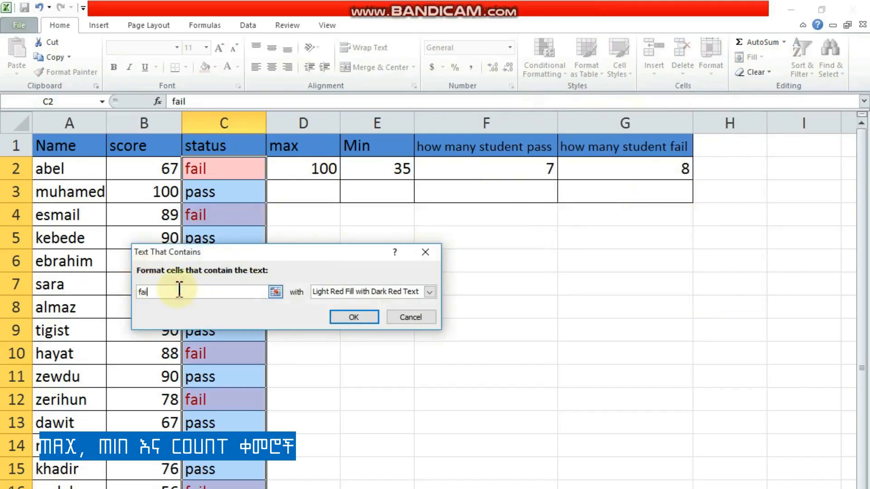
pyautogui.write('fail')
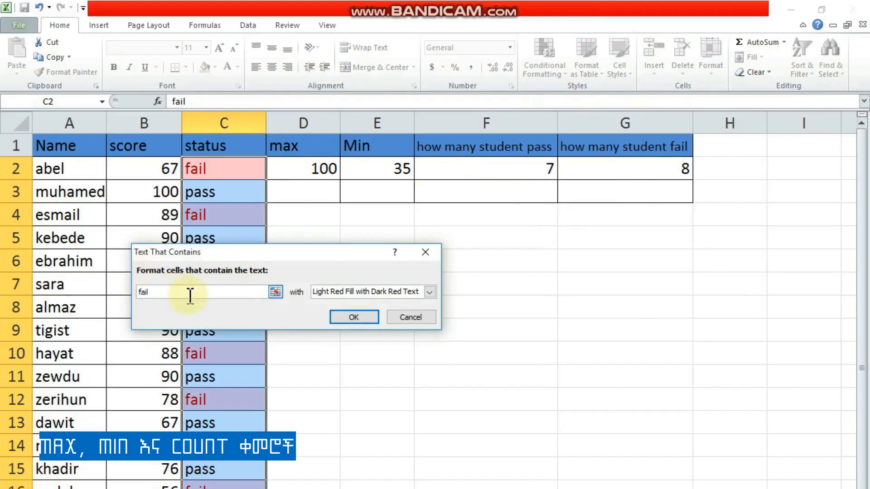
# Try the Yellow Fill with Dark Yellow Text and Green Fill with Dark Green Text formats on the "fail" rule
pyautogui.click(347, 291)
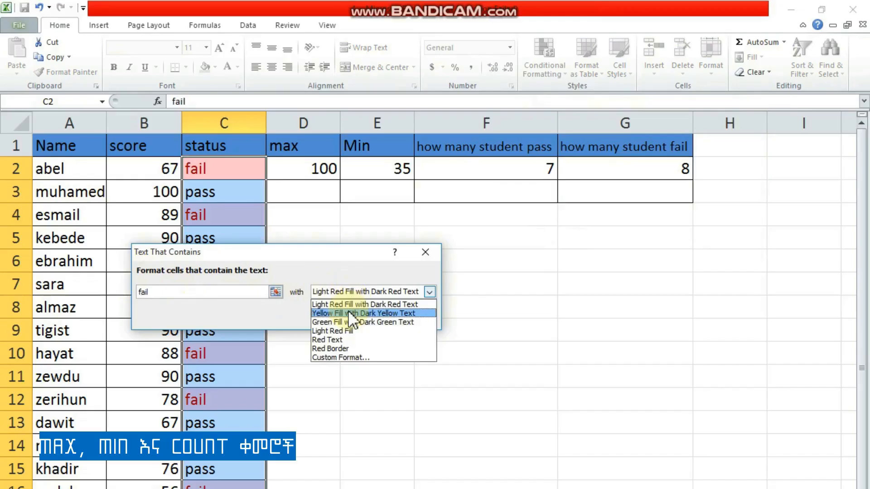
pyautogui.click(349, 313)
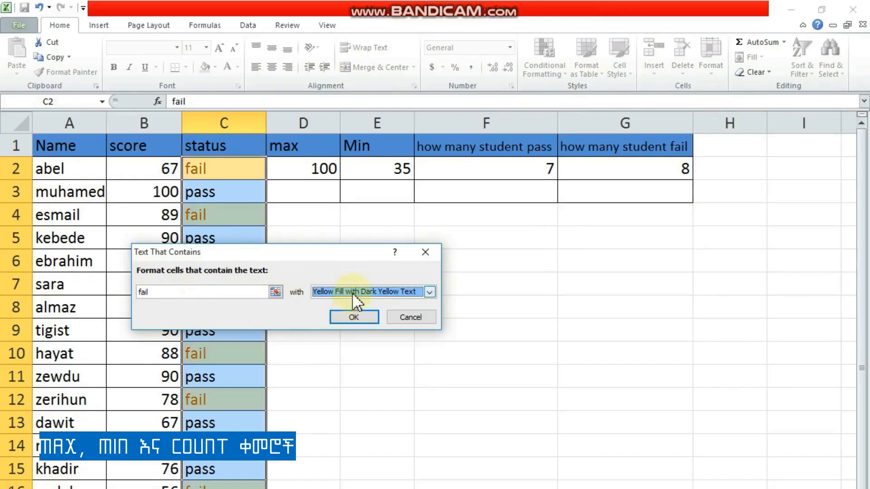
pyautogui.click(353, 292)
pyautogui.click(351, 304)
pyautogui.click(356, 292)
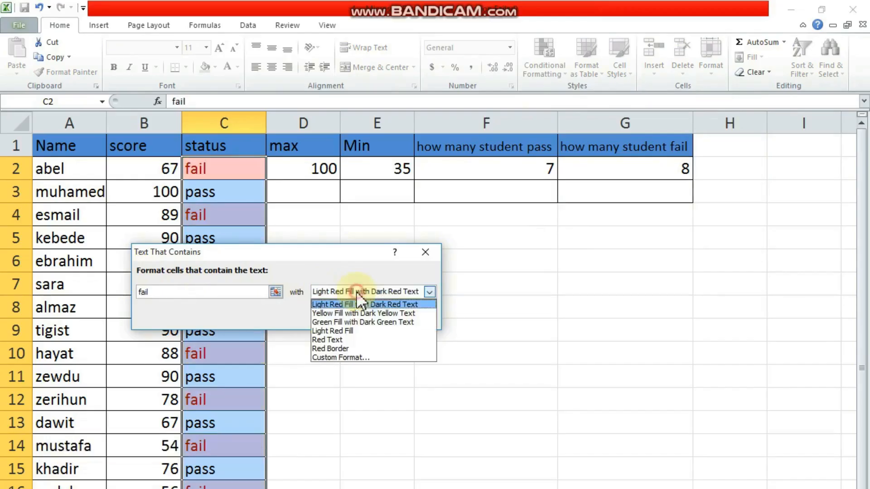
pyautogui.click(355, 321)
# Give the "fail" rule Light Red Fill with Dark Red Text and apply it to the status cells
pyautogui.click(357, 291)
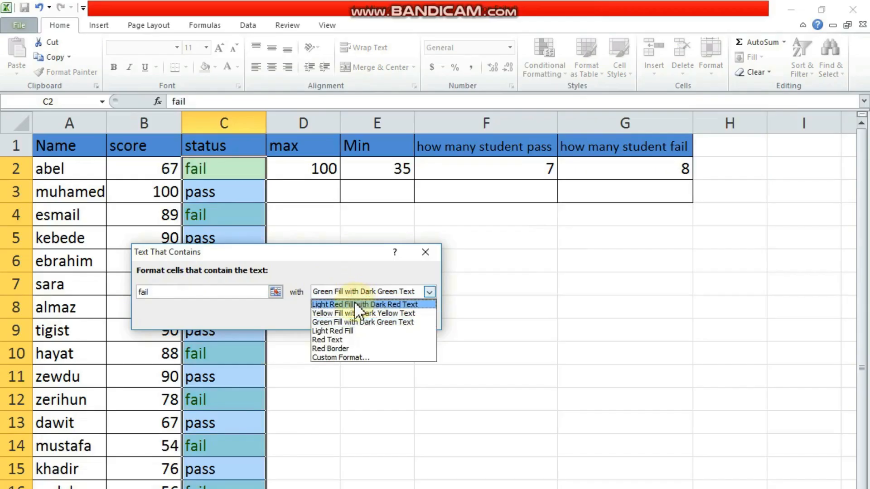
pyautogui.click(354, 303)
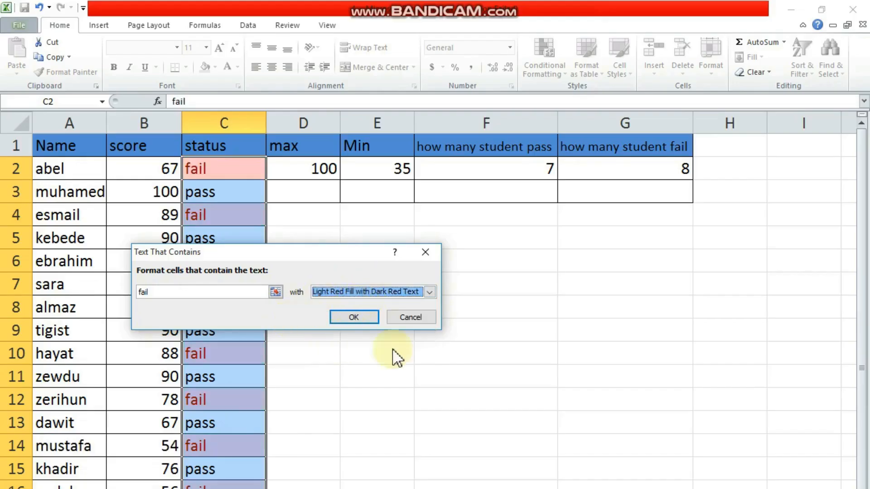
pyautogui.click(350, 314)
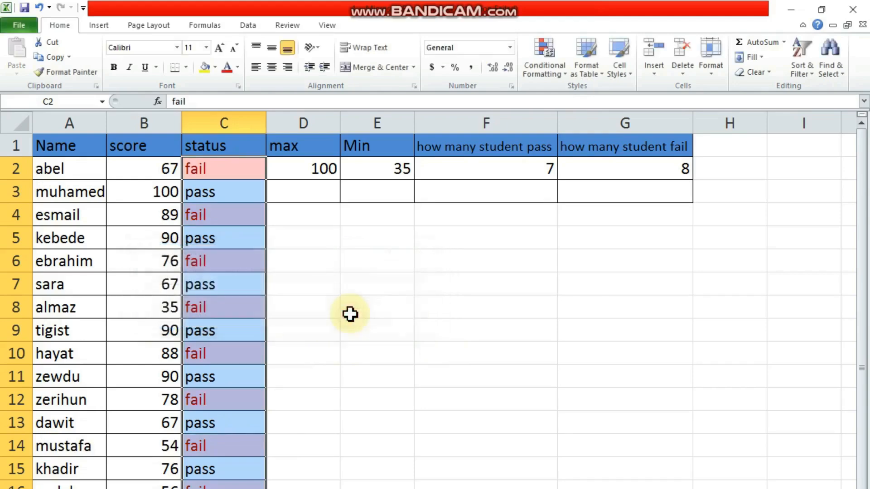
pyautogui.click(311, 239)
# Set up a Greater Than conditional formatting rule for the sales amounts in C2:C7 with a threshold of 100,000
pyautogui.click(225, 177)
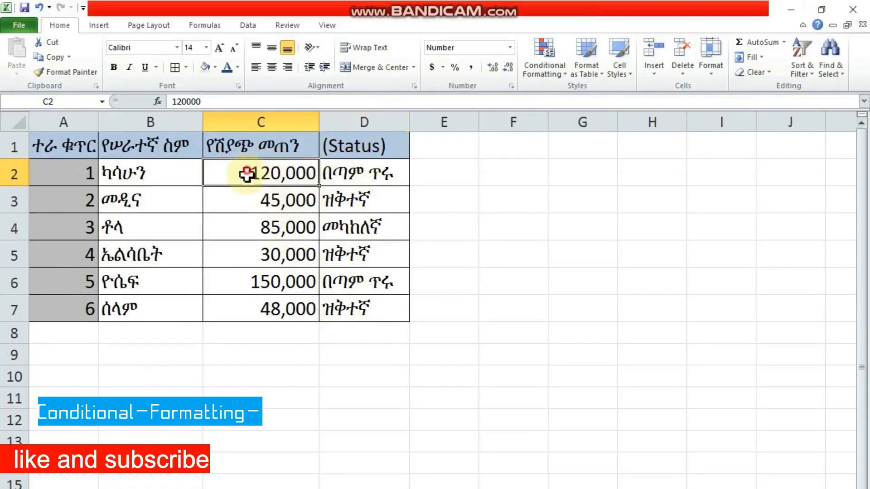
pyautogui.moveTo(246, 171); pyautogui.dragTo(275, 297)
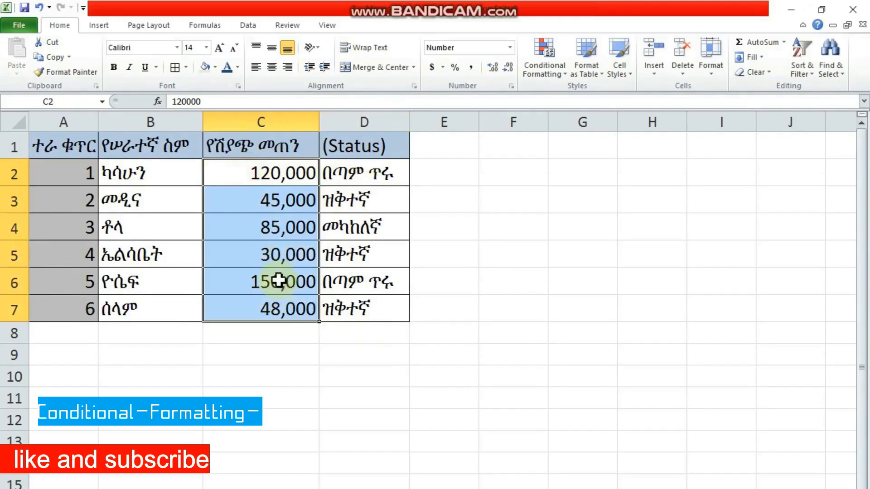
pyautogui.click(564, 72)
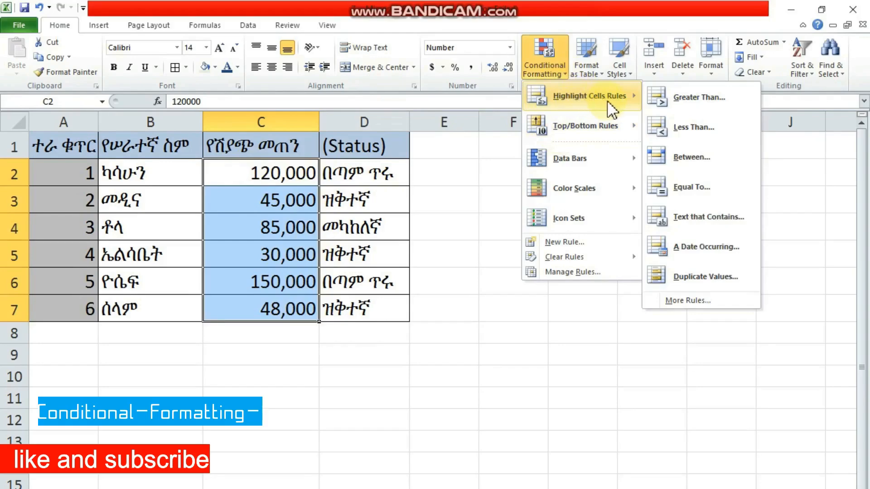
pyautogui.click(671, 101)
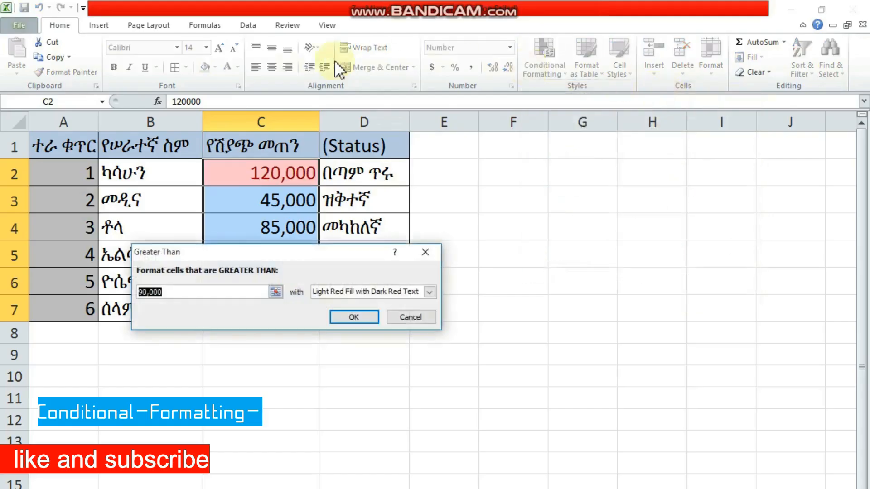
pyautogui.click(145, 292)
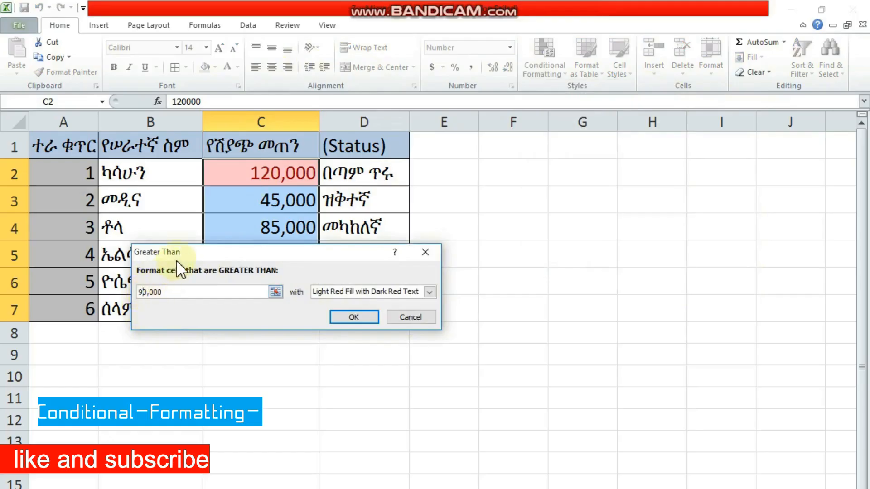
pyautogui.press('BackSpace')
pyautogui.write('1')
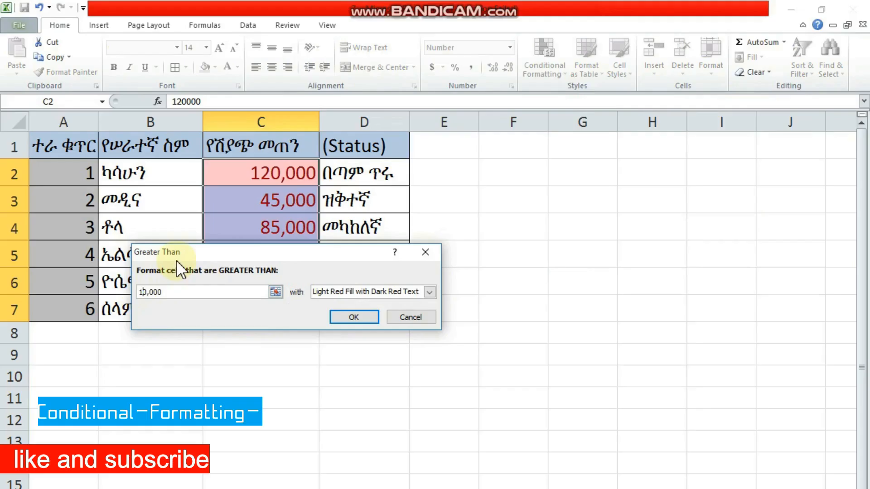
pyautogui.write('0')
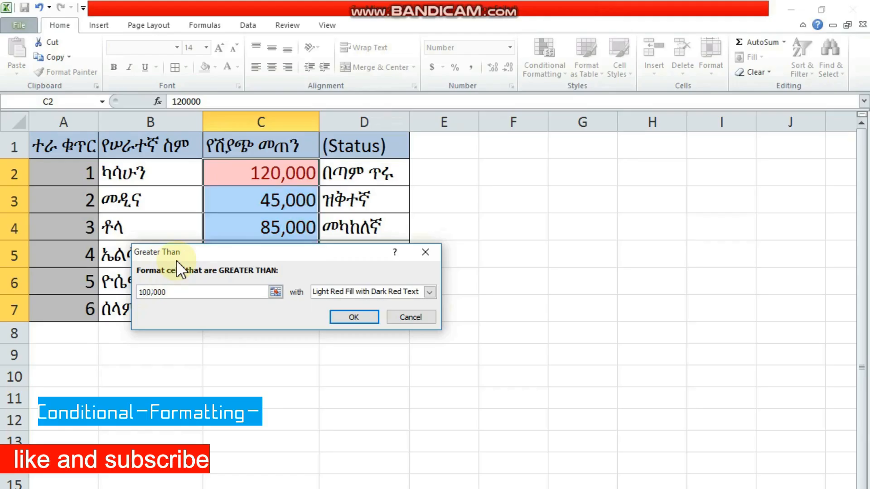
# Give the greater-than-100,000 rule Green Fill with Dark Green Text and apply it to the sales amounts
pyautogui.click(370, 293)
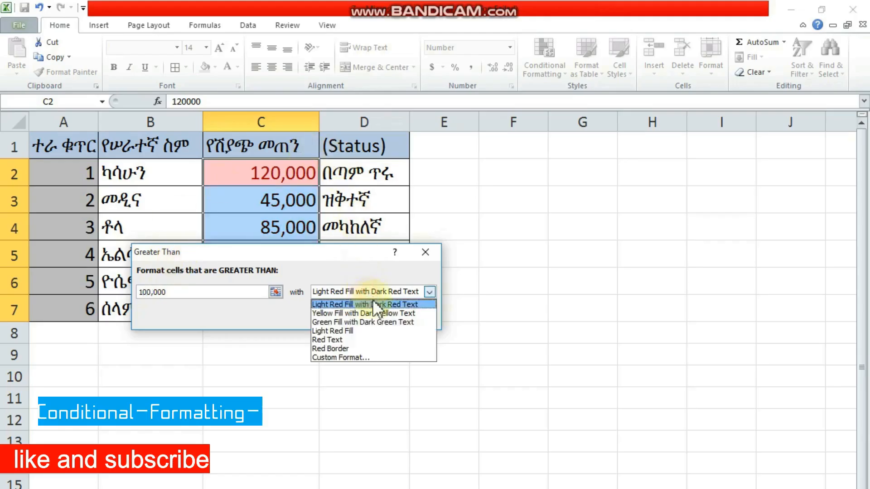
pyautogui.click(357, 322)
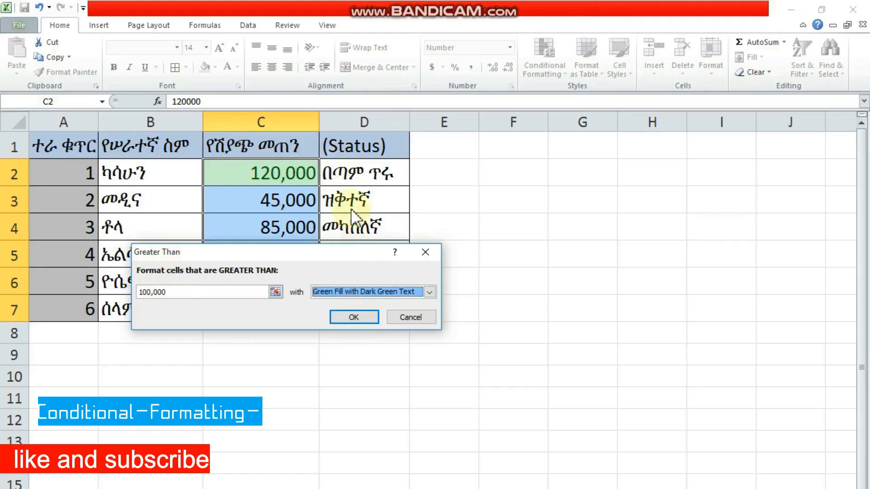
pyautogui.click(354, 318)
pyautogui.click(288, 227)
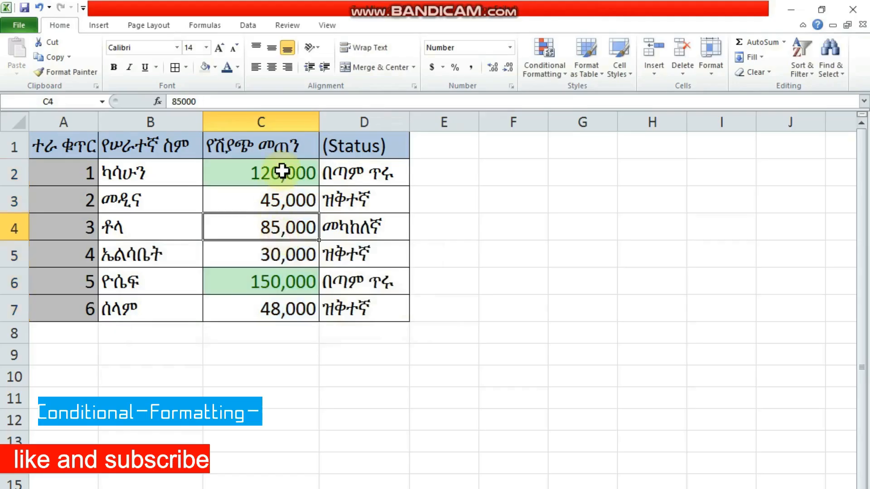
pyautogui.click(283, 173)
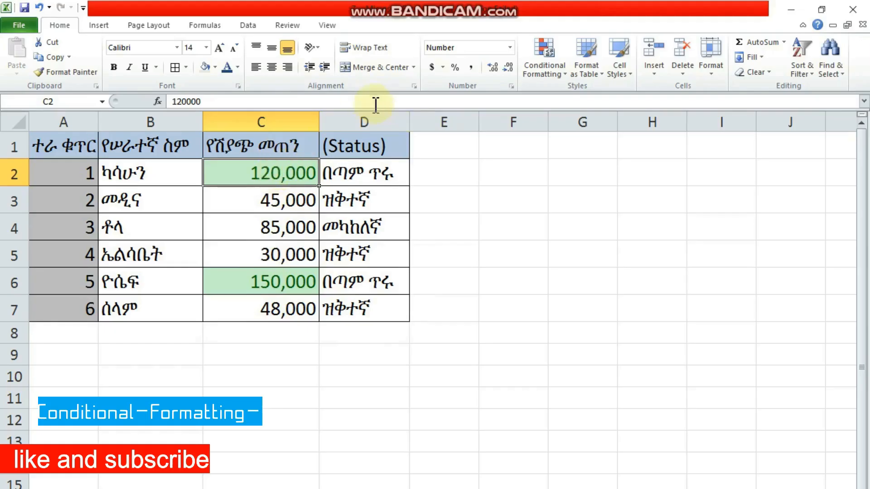
# Highlight sales amounts in C2:C7 that are less than 50,000 with Light Red Fill with Dark Red Text
pyautogui.moveTo(276, 174); pyautogui.dragTo(285, 305)
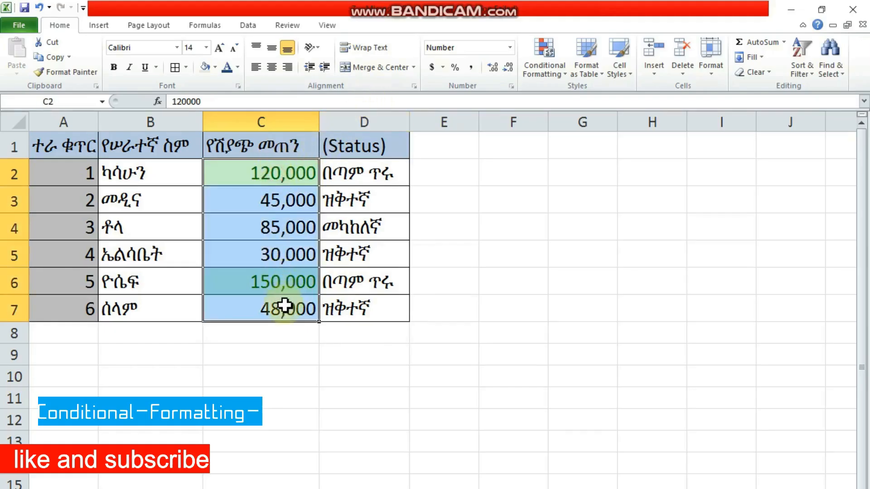
pyautogui.click(565, 71)
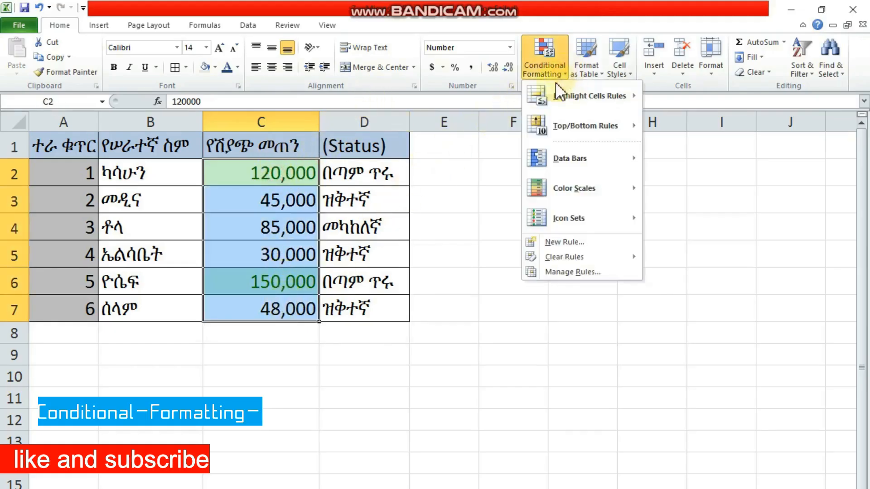
pyautogui.moveTo(557, 91)
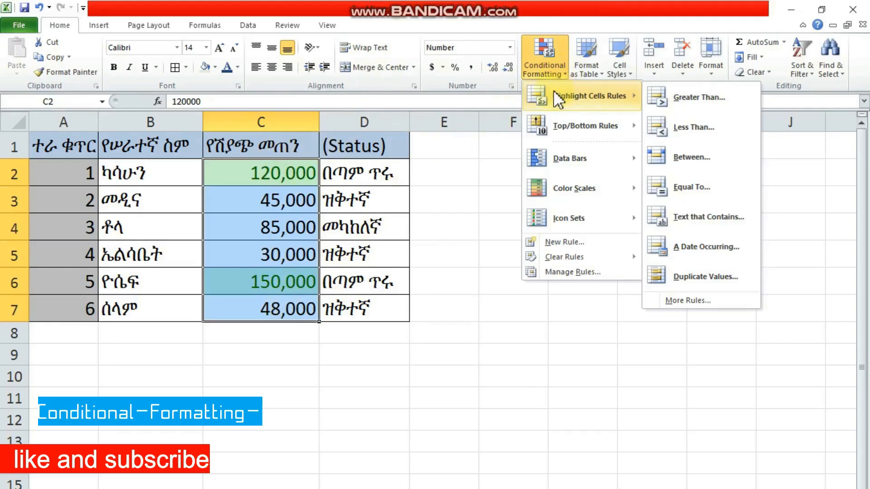
pyautogui.click(687, 124)
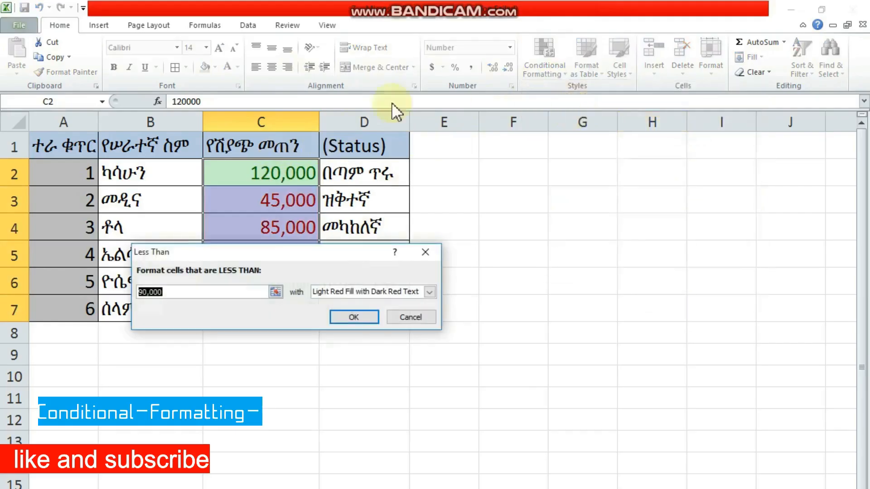
pyautogui.click(148, 293)
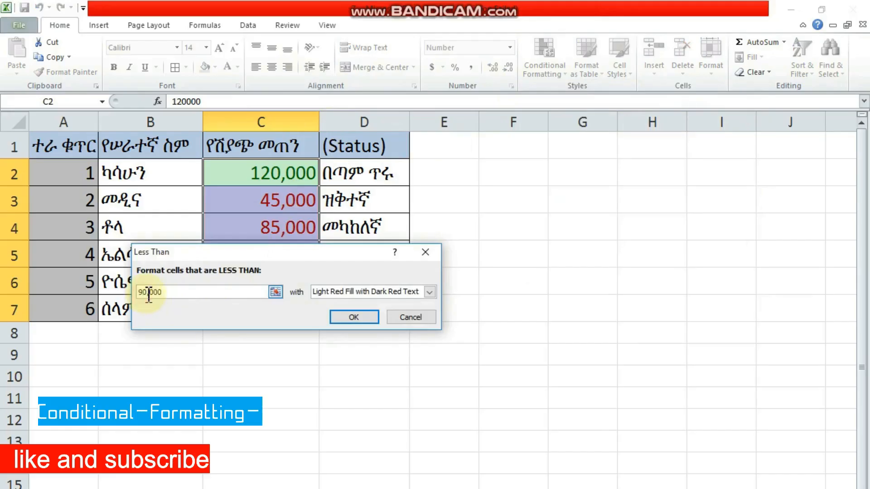
pyautogui.write('5')
pyautogui.moveTo(166, 293); pyautogui.dragTo(123, 294)
pyautogui.click(144, 292)
pyautogui.press('BackSpace')
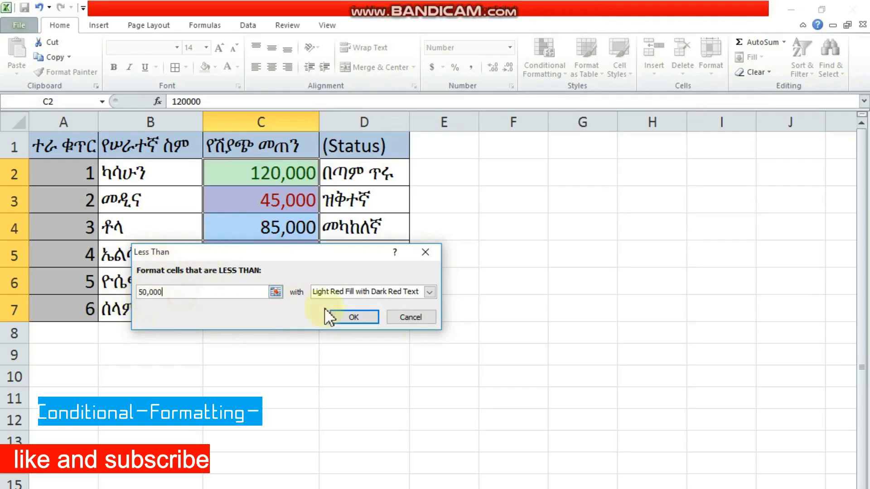
pyautogui.click(355, 317)
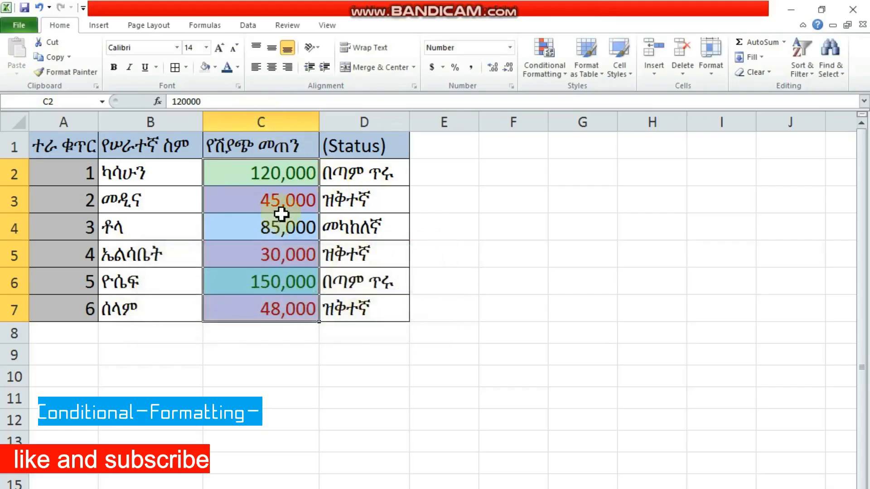
# Compare the highlighted and unhighlighted sales amounts in column C with the matching entries in the Status column
pyautogui.click(292, 202)
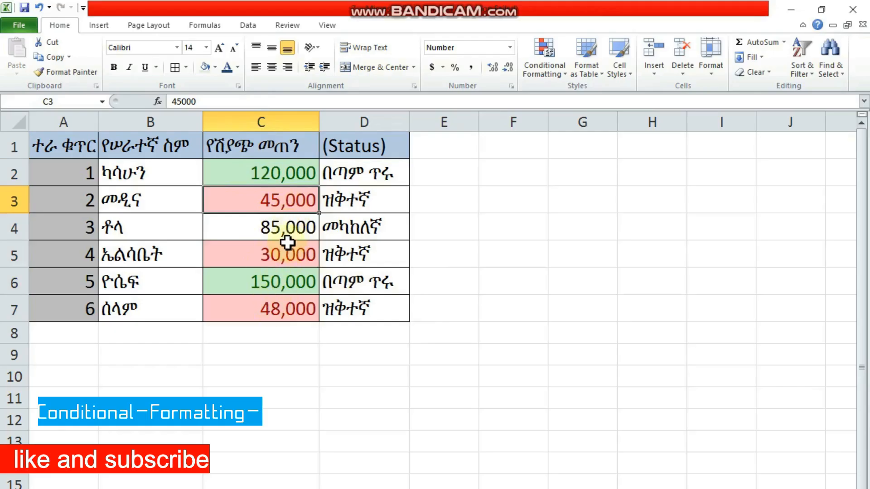
pyautogui.click(380, 222)
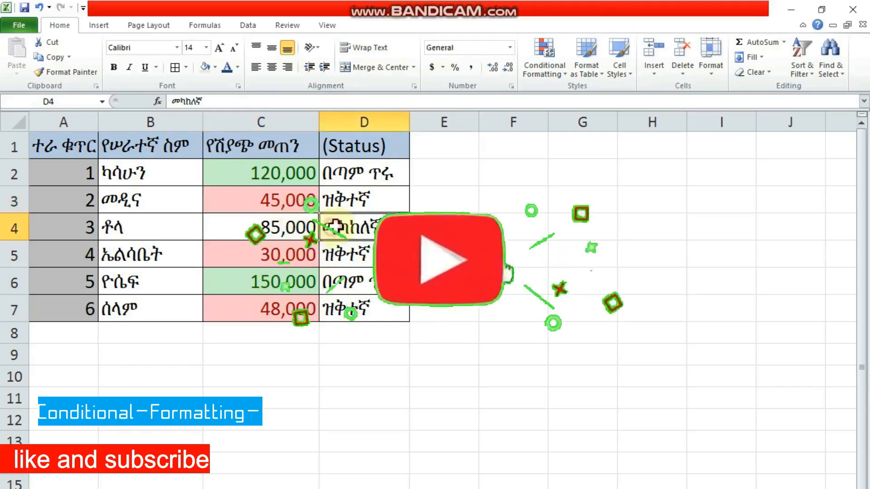
pyautogui.click(304, 175)
pyautogui.click(339, 175)
pyautogui.click(288, 198)
pyautogui.click(345, 200)
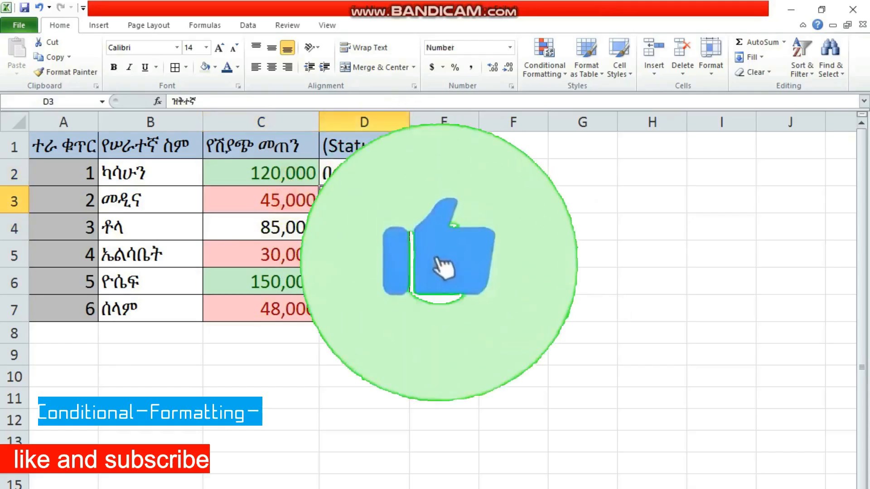
pyautogui.click(305, 252)
pyautogui.click(346, 254)
pyautogui.click(294, 303)
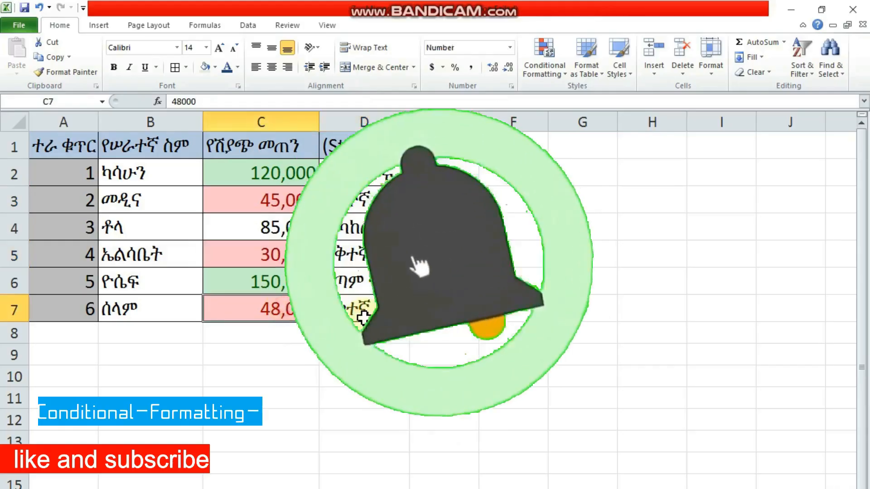
pyautogui.click(362, 316)
pyautogui.click(317, 227)
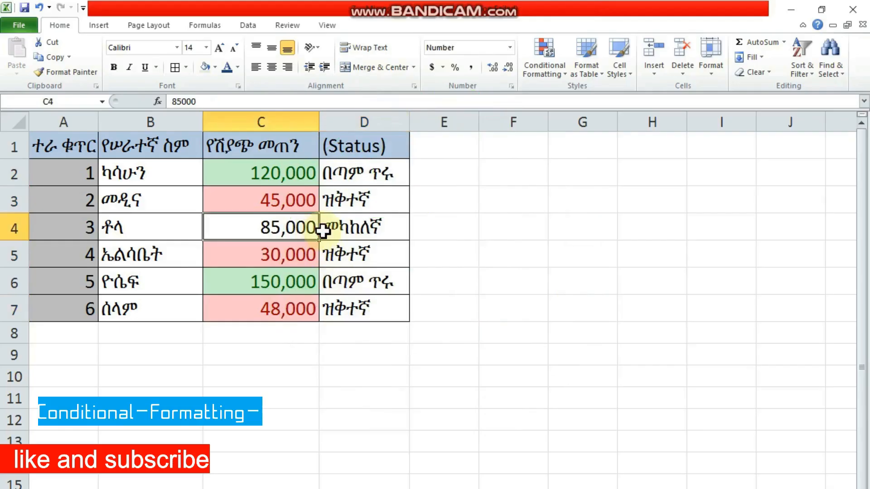
# Set up a Between conditional formatting rule for C2:C7 covering amounts from 50,000 to 100,000
pyautogui.moveTo(245, 171); pyautogui.dragTo(286, 309)
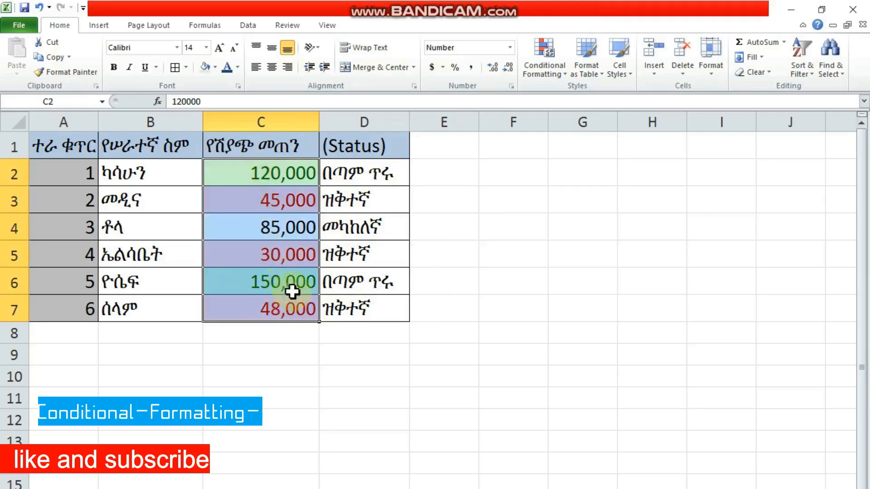
pyautogui.click(566, 75)
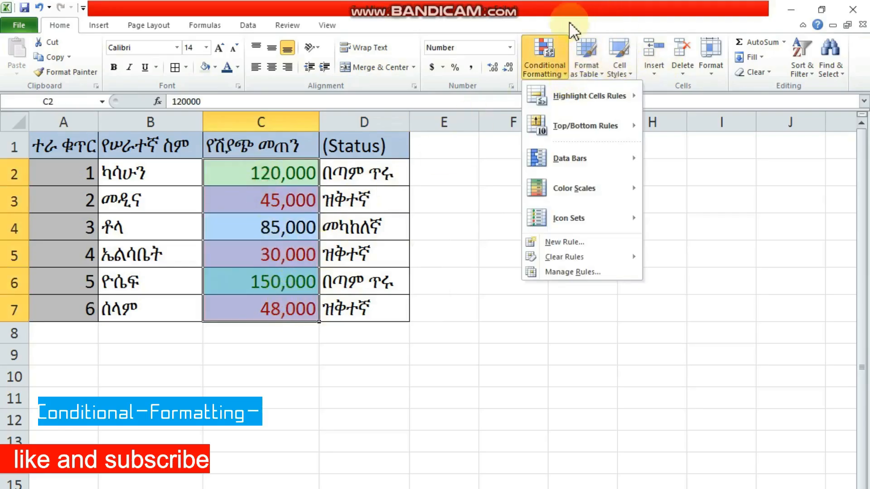
pyautogui.moveTo(619, 102)
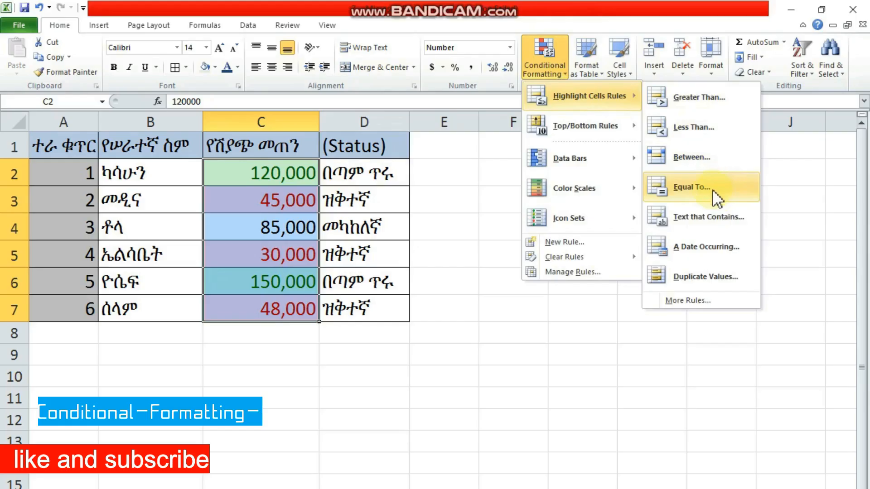
pyautogui.click(714, 159)
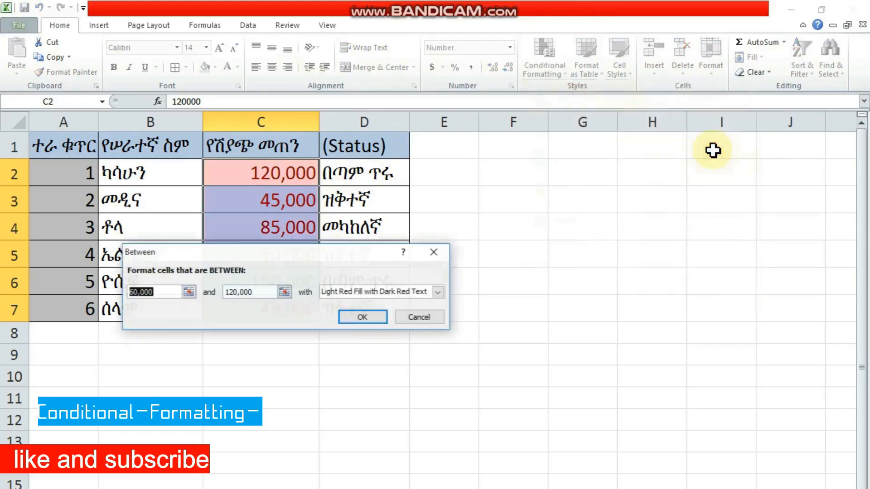
pyautogui.click(135, 293)
pyautogui.press('BackSpace')
pyautogui.write('5')
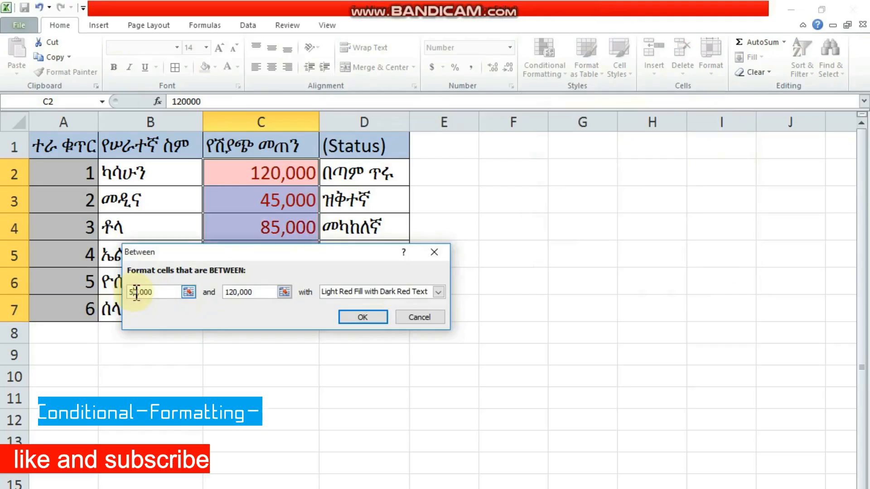
pyautogui.click(232, 292)
pyautogui.press('BackSpace')
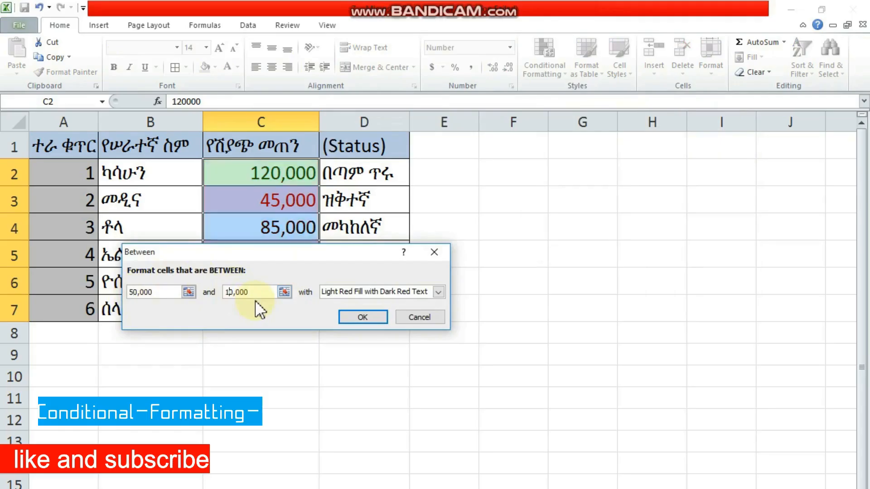
pyautogui.write('00')
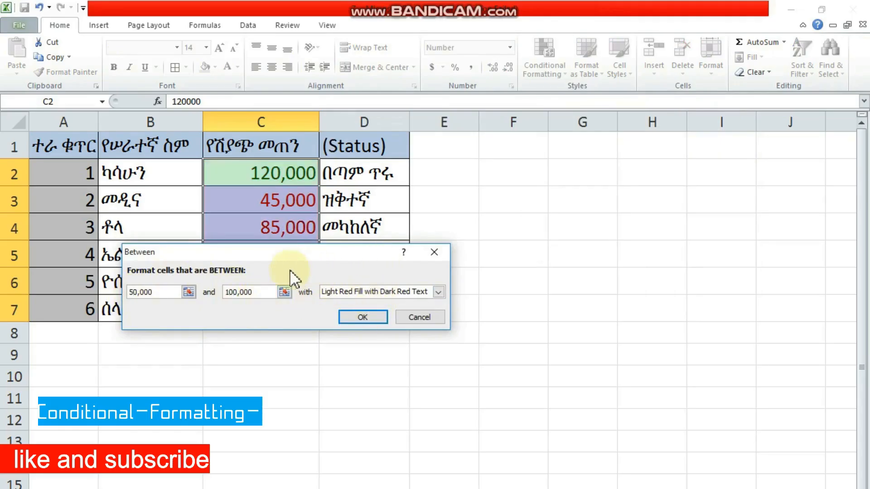
# Give the Between rule Yellow Fill with Dark Yellow Text, apply it, and check the highlighted sales amounts
pyautogui.click(388, 292)
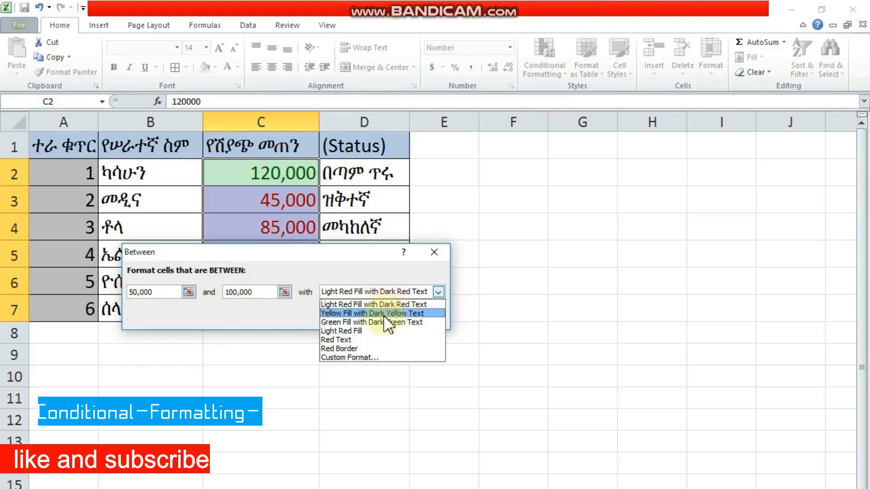
pyautogui.click(392, 313)
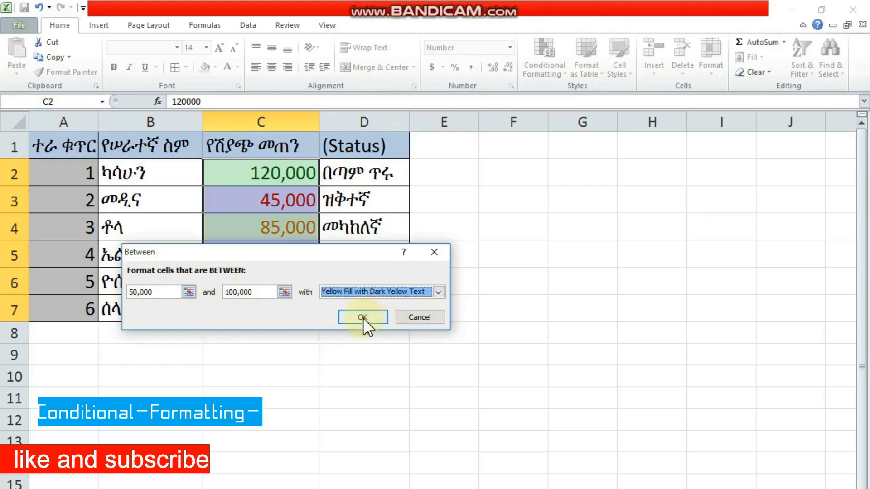
pyautogui.click(361, 317)
pyautogui.click(290, 200)
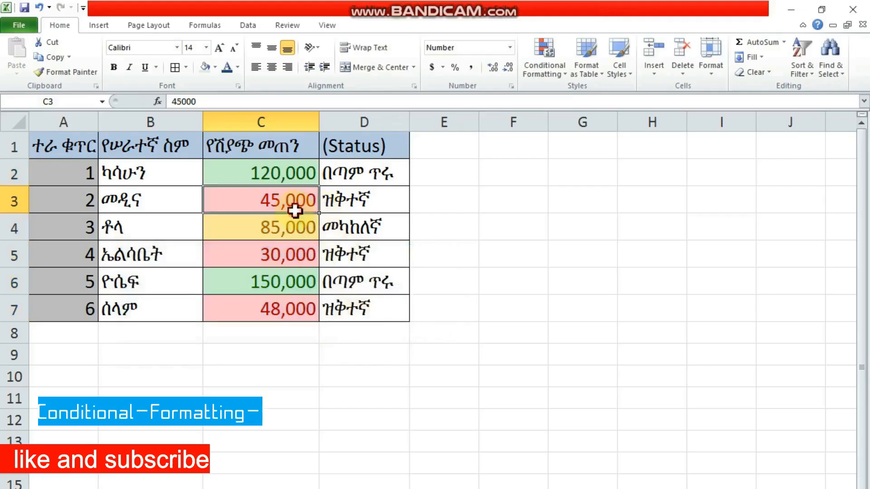
pyautogui.click(283, 175)
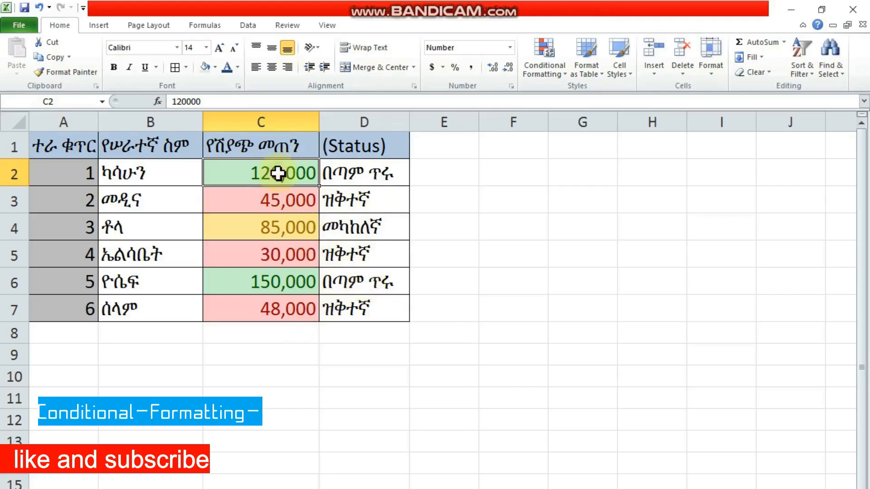
pyautogui.click(359, 227)
pyautogui.click(271, 232)
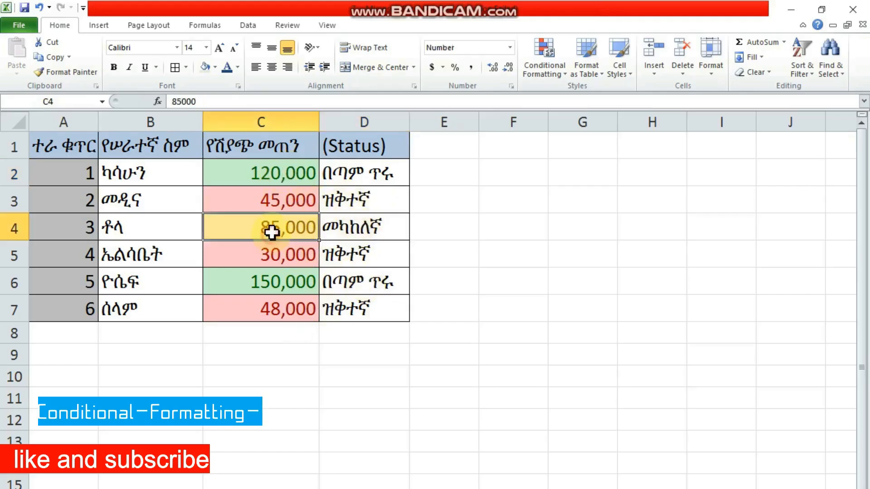
# Undo the colour highlighting rules on C2:C7 and apply light blue Gradient Fill data bars to the sales amounts instead
pyautogui.click(39, 8)
pyautogui.click(39, 7)
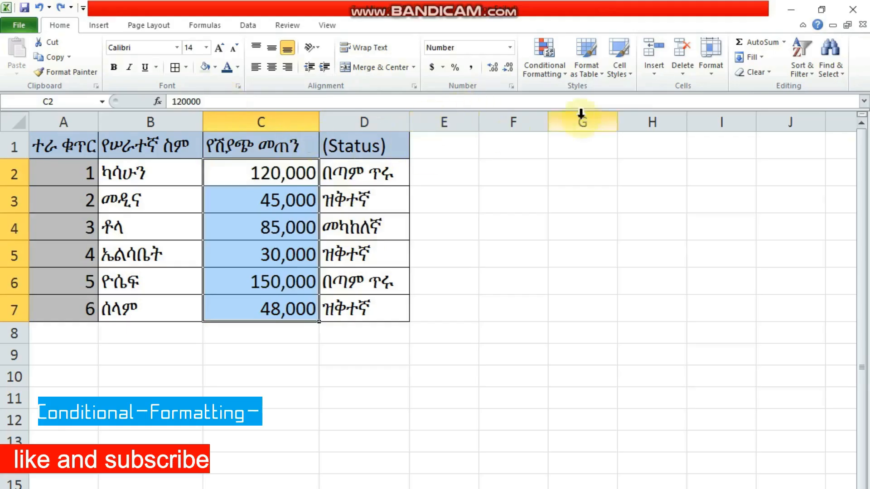
pyautogui.click(565, 75)
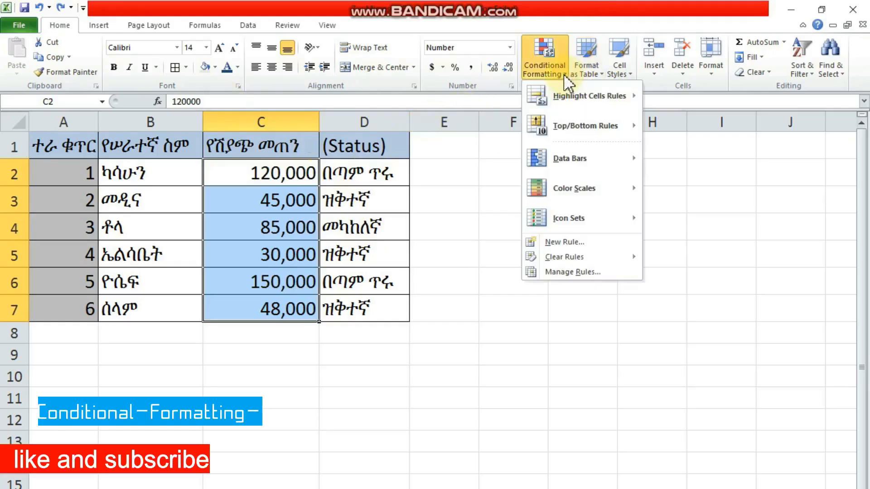
pyautogui.moveTo(557, 172)
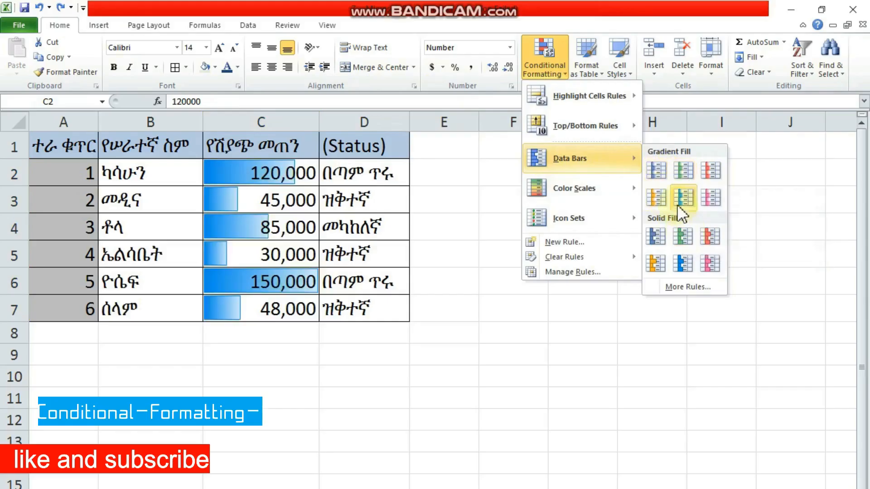
pyautogui.click(683, 198)
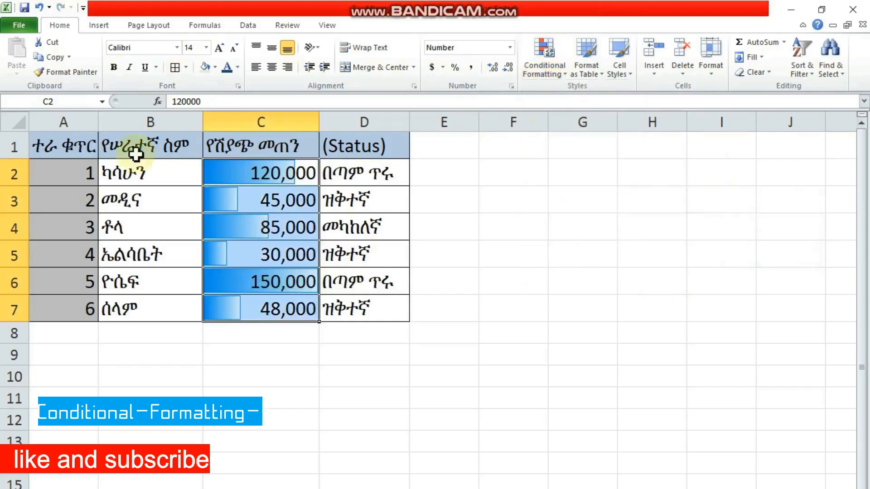
pyautogui.click(264, 205)
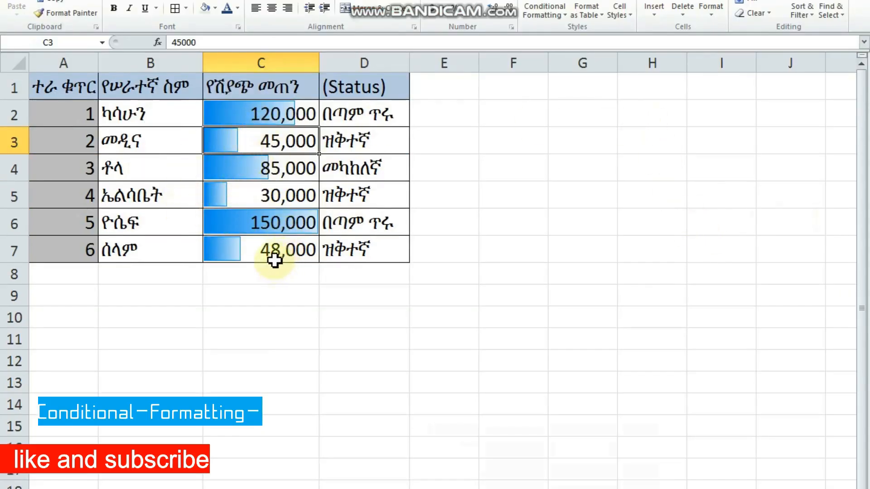
# Set the sales amount in C6 to 10,000 and check how its data bar responds
pyautogui.doubleClick(275, 223)
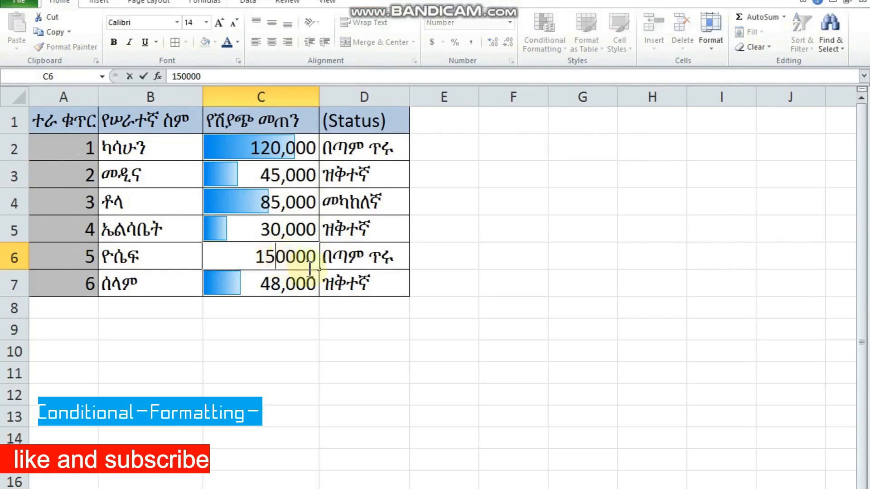
pyautogui.press('BackSpace')
pyautogui.press('Return')
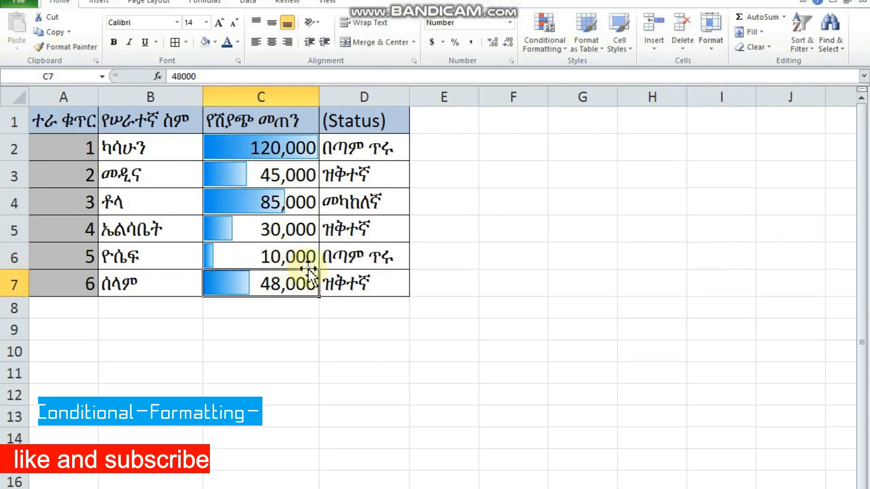
pyautogui.click(219, 260)
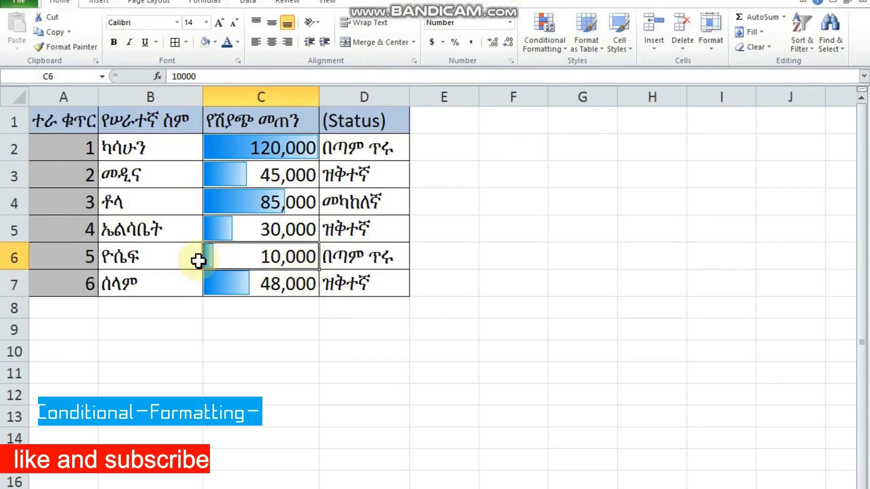
# Set the sales amount in C4 to 5,000 to test its data bar with a very low value
pyautogui.click(237, 203)
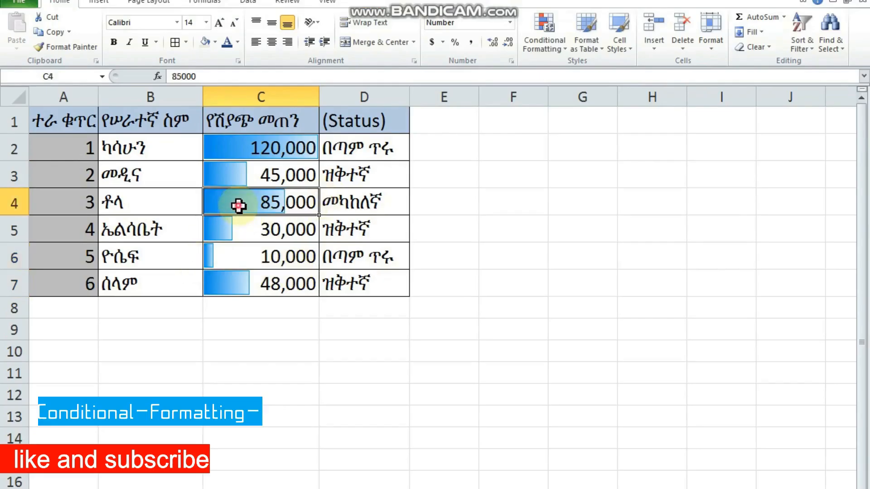
pyautogui.doubleClick(269, 202)
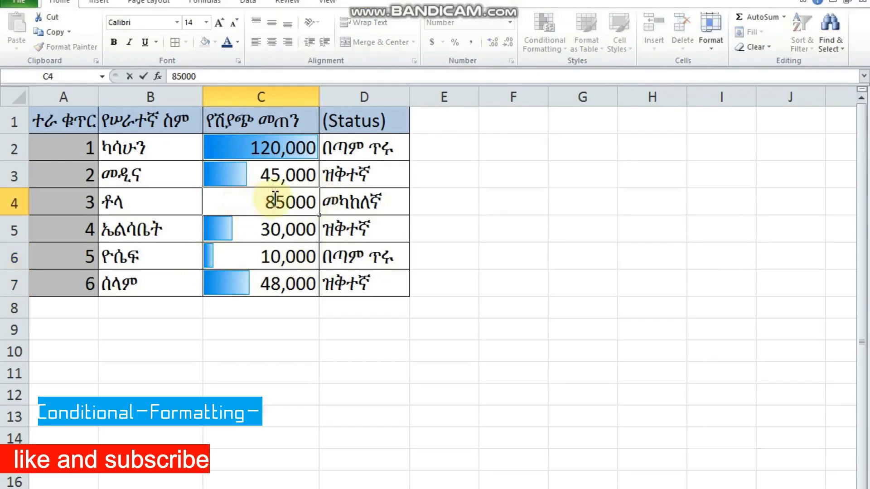
pyautogui.press('Return')
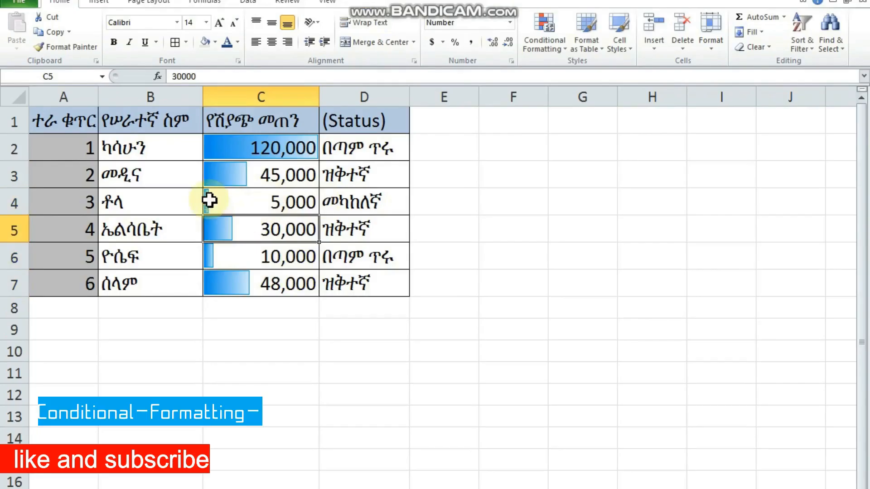
# Set the sales amount in C4 to 115,000 and compare its data bar with the others in the column
pyautogui.doubleClick(270, 204)
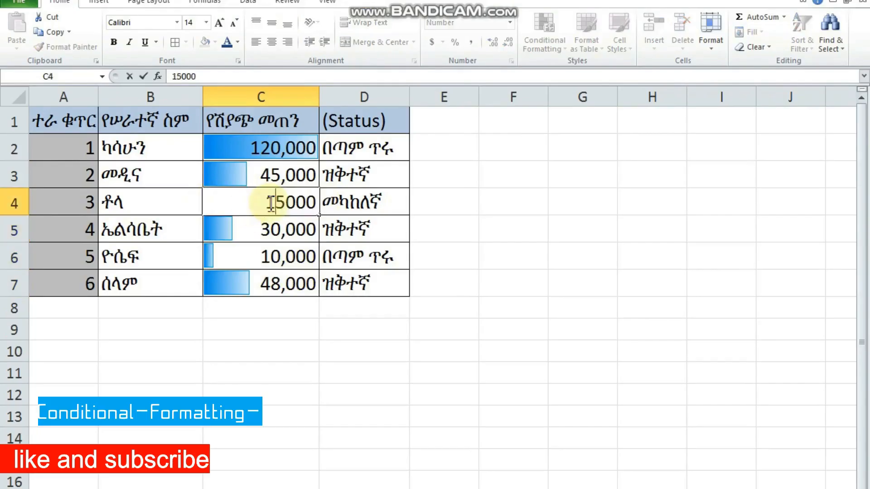
pyautogui.write('11')
pyautogui.press('Return')
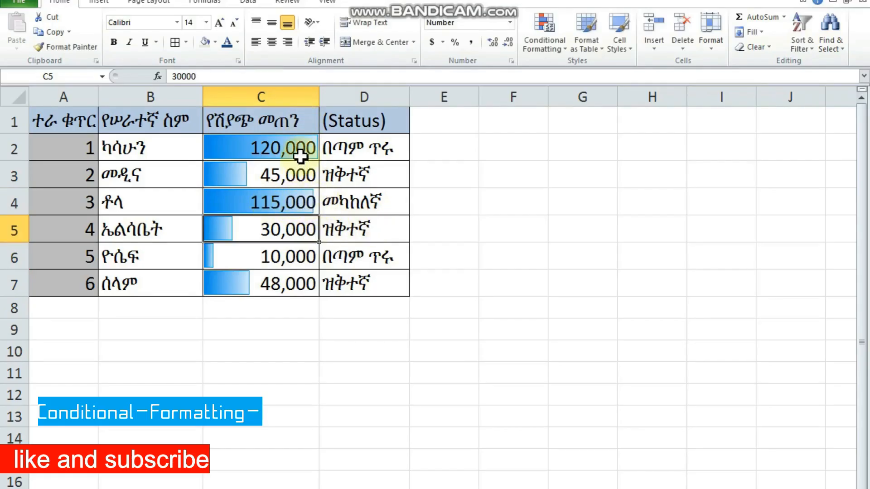
pyautogui.click(309, 209)
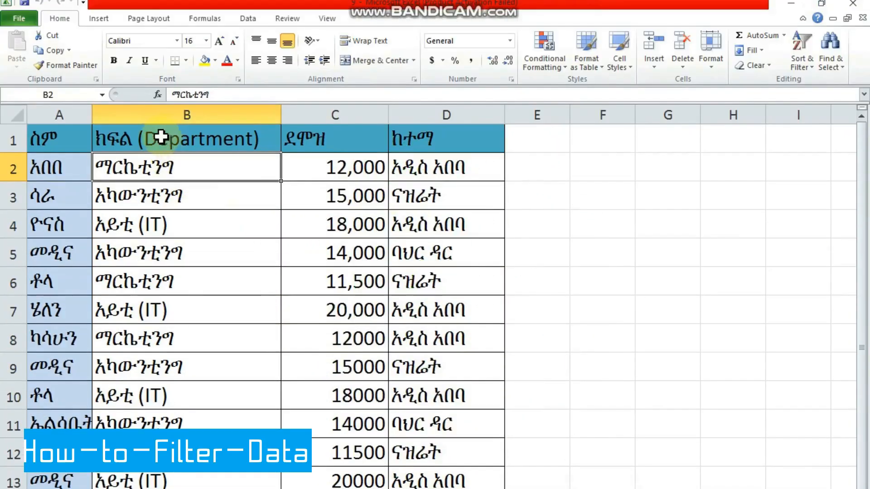
# Examine the name, Department, salary and city columns of the employee table and the entries below their headers
pyautogui.click(168, 98)
pyautogui.scroll(-5, 263, 208)
pyautogui.scroll(5, 262, 241)
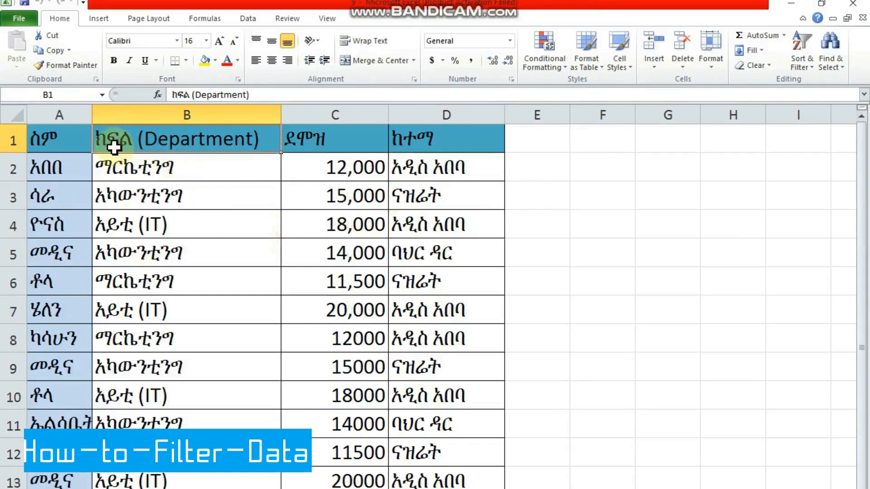
pyautogui.click(86, 137)
pyautogui.click(176, 144)
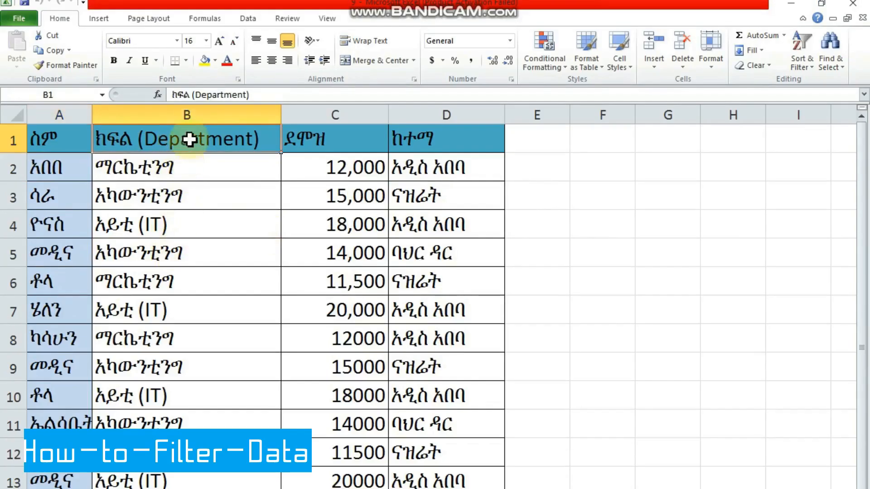
pyautogui.click(326, 139)
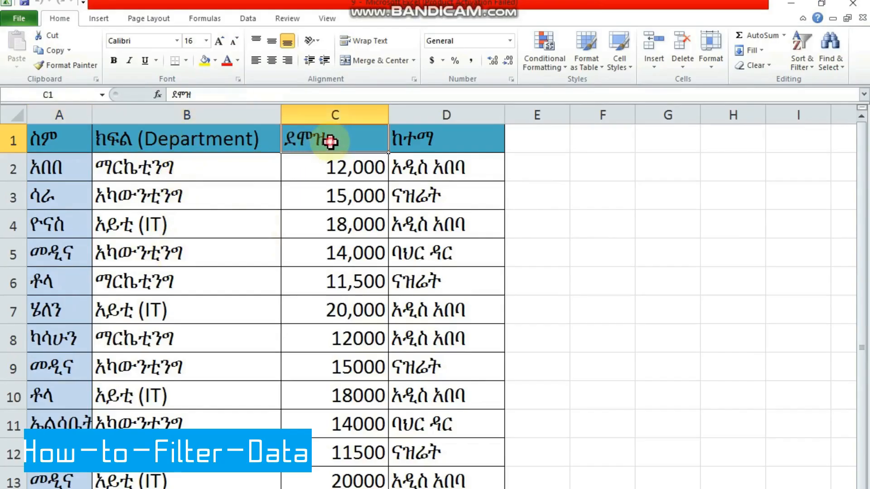
pyautogui.click(369, 177)
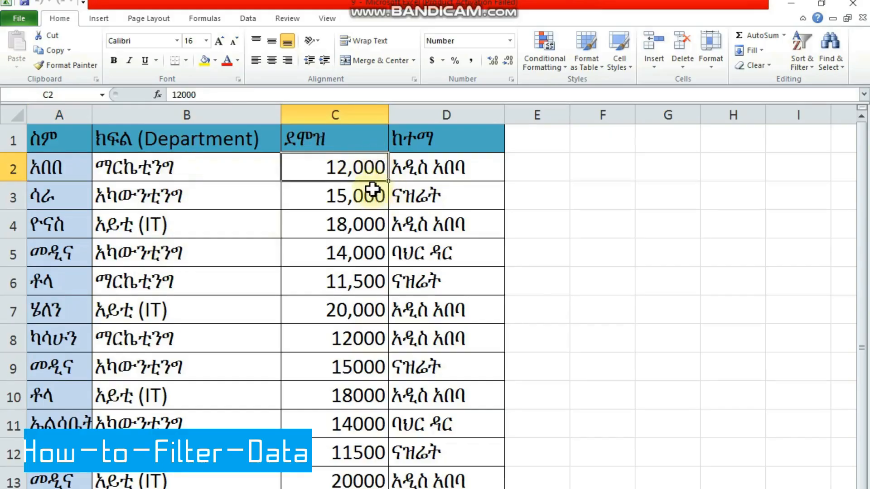
pyautogui.click(440, 143)
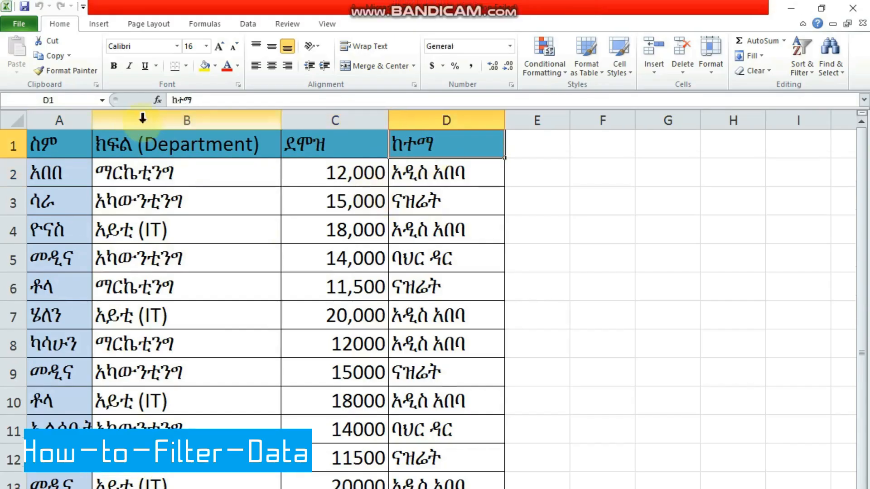
# Turn on Filter for the employee table, starting from the Department header in B1
pyautogui.click(138, 145)
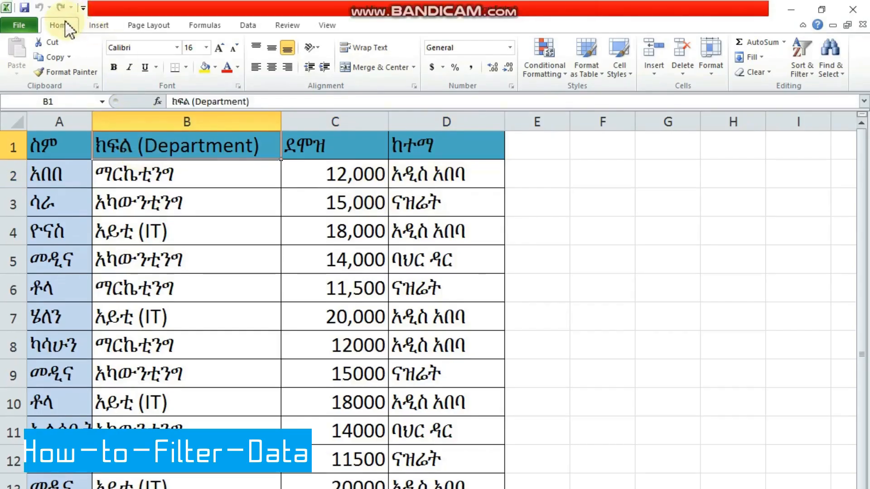
pyautogui.click(810, 75)
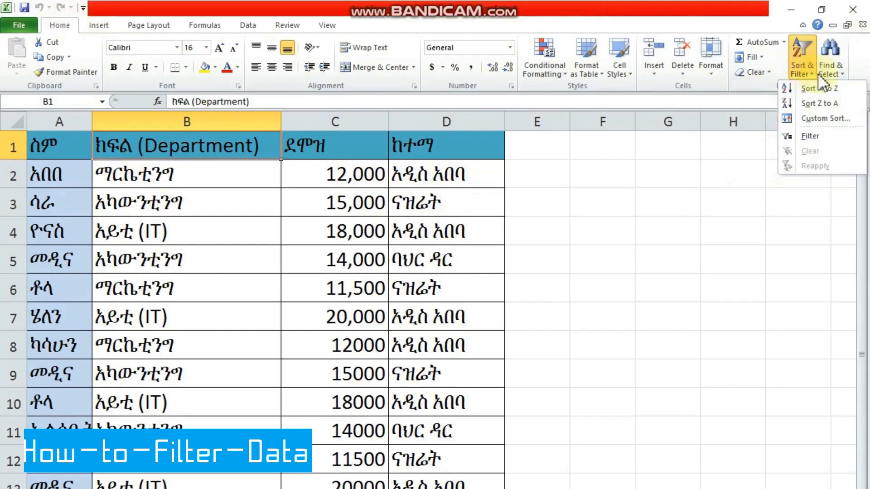
pyautogui.click(814, 135)
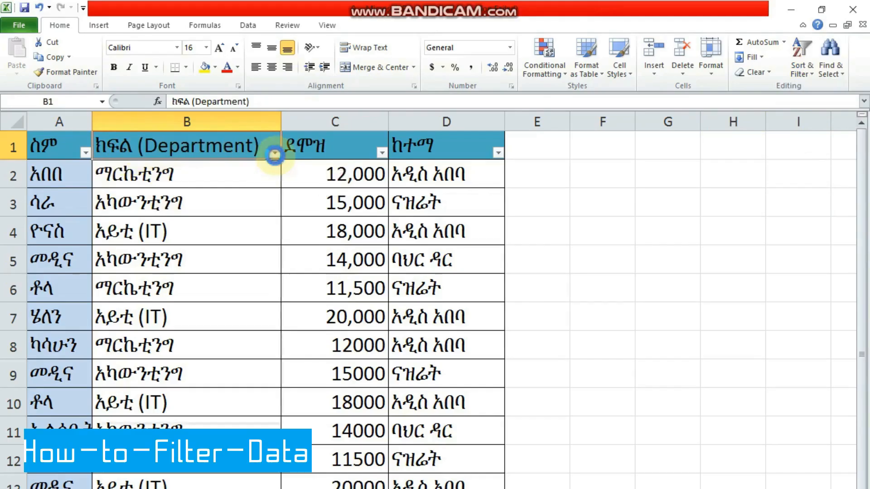
# Filter the Department column so that only the አይቲ (IT) rows are shown
pyautogui.click(275, 153)
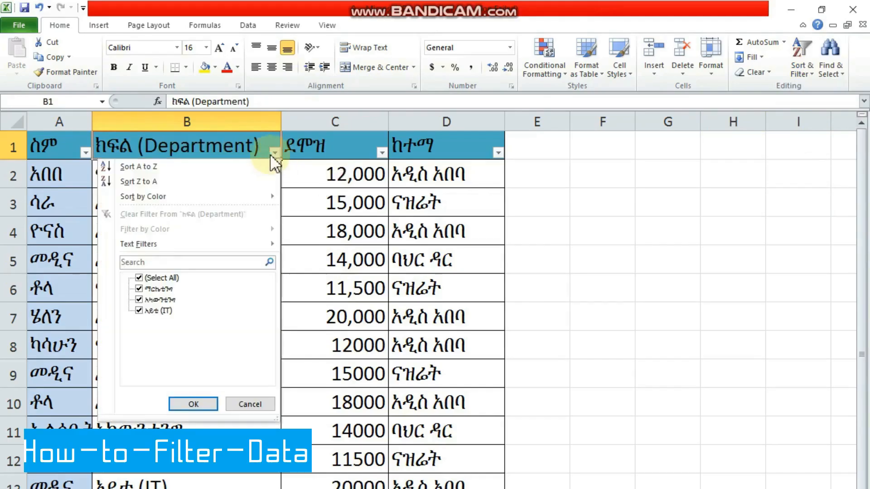
pyautogui.click(140, 278)
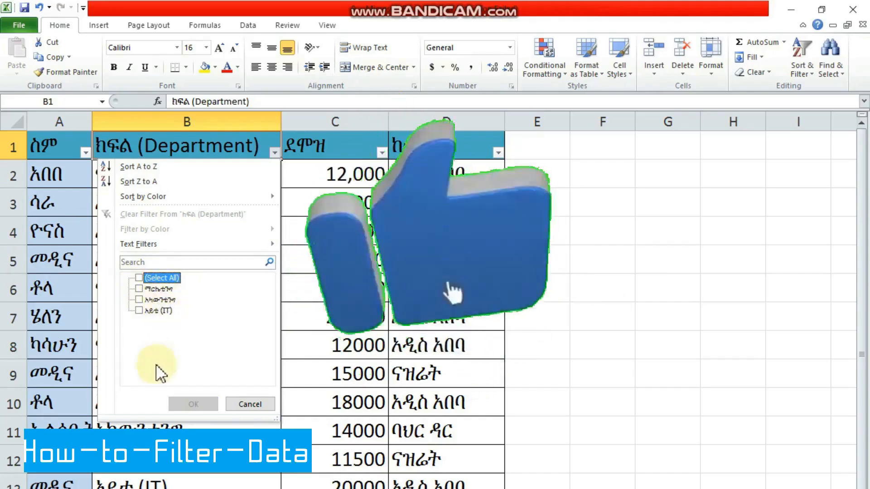
pyautogui.click(145, 262)
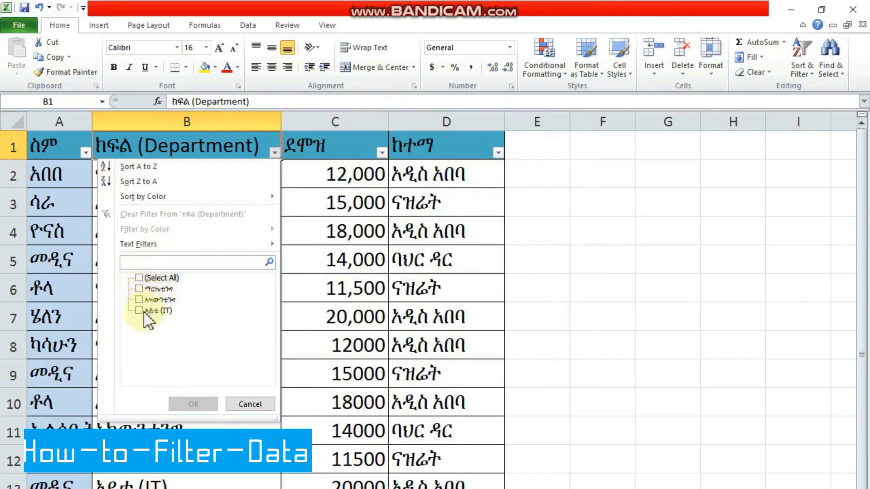
pyautogui.click(143, 310)
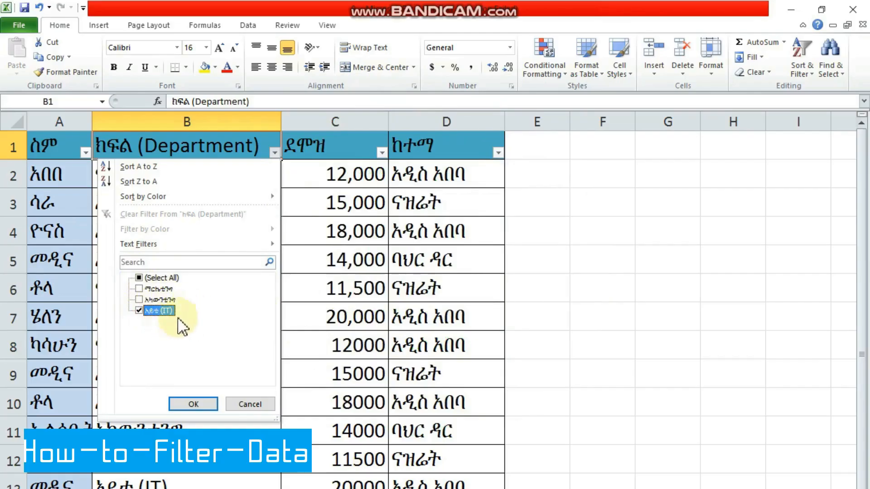
pyautogui.click(140, 310)
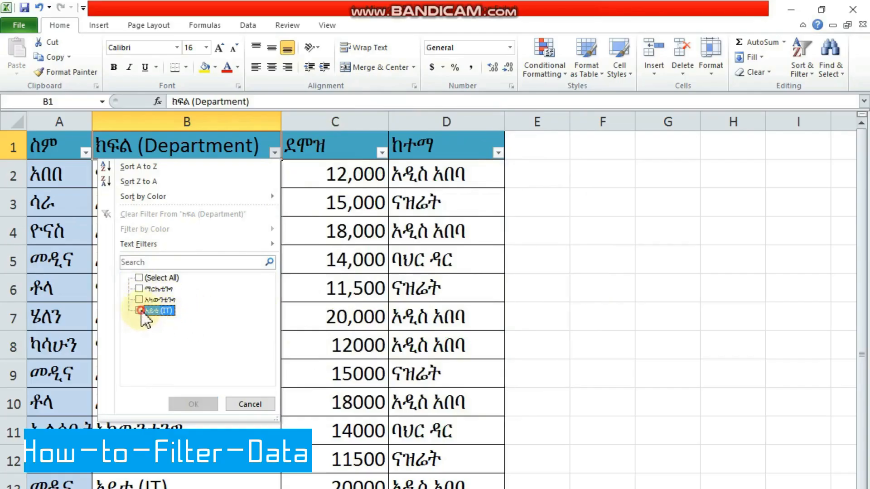
pyautogui.click(145, 310)
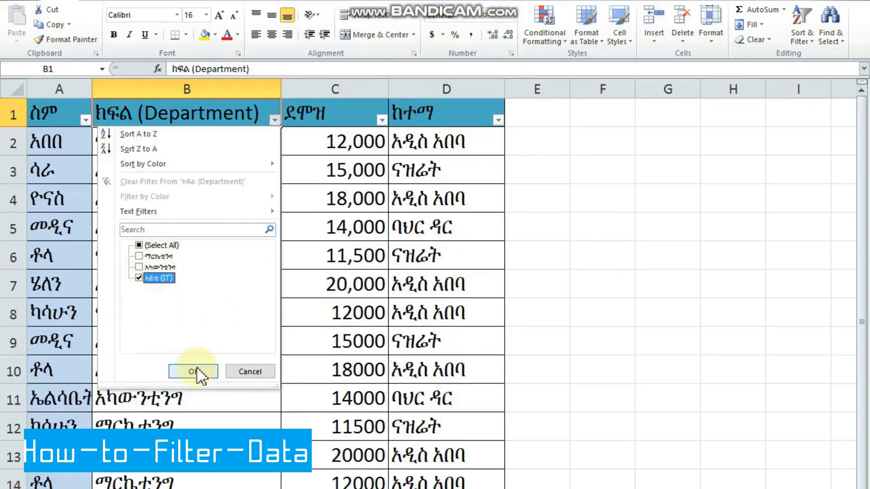
pyautogui.click(194, 371)
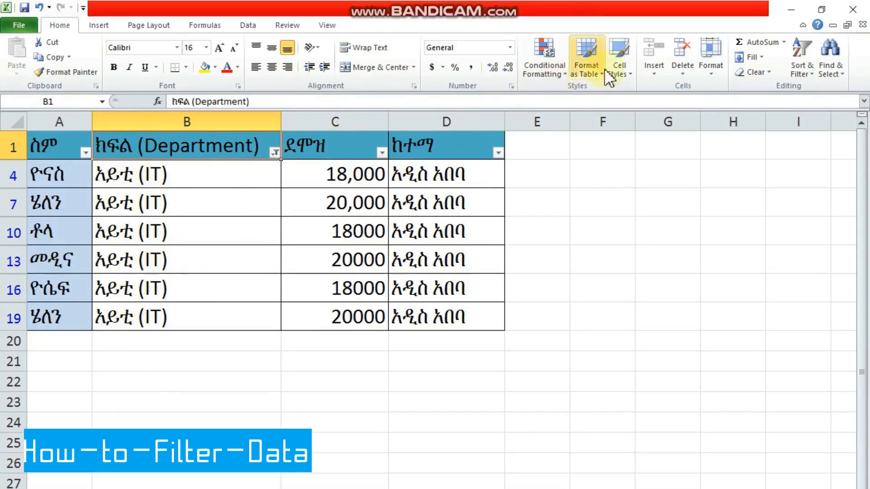
# Clear the Department filter while keeping filtering turned on for the table
pyautogui.click(811, 73)
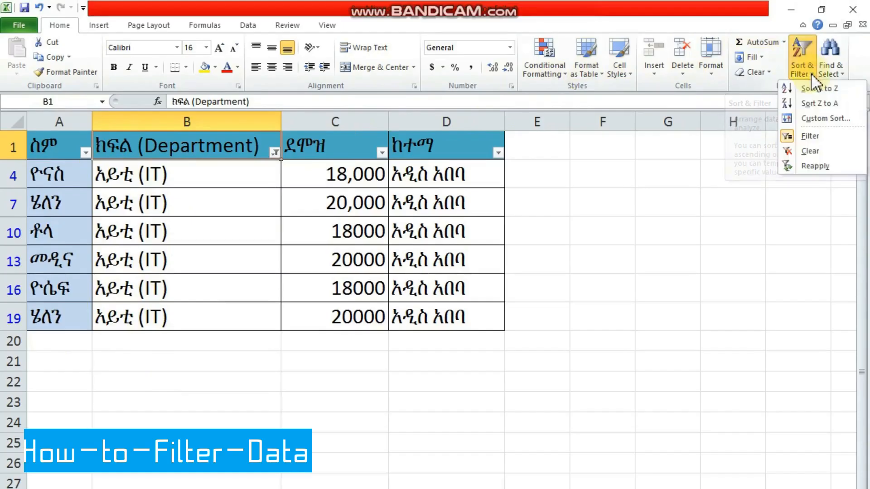
pyautogui.click(809, 154)
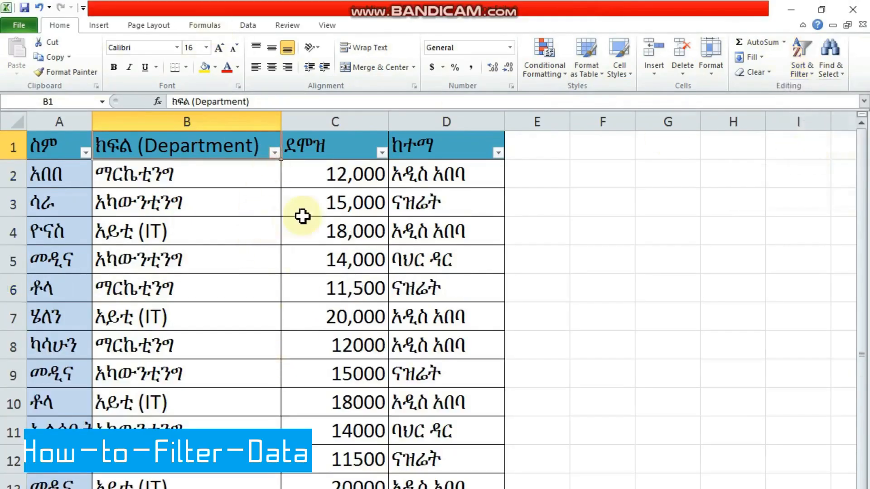
# Filter the salary (ደሞዝ) column by searching its values for 12000 so that only those rows are shown
pyautogui.click(323, 147)
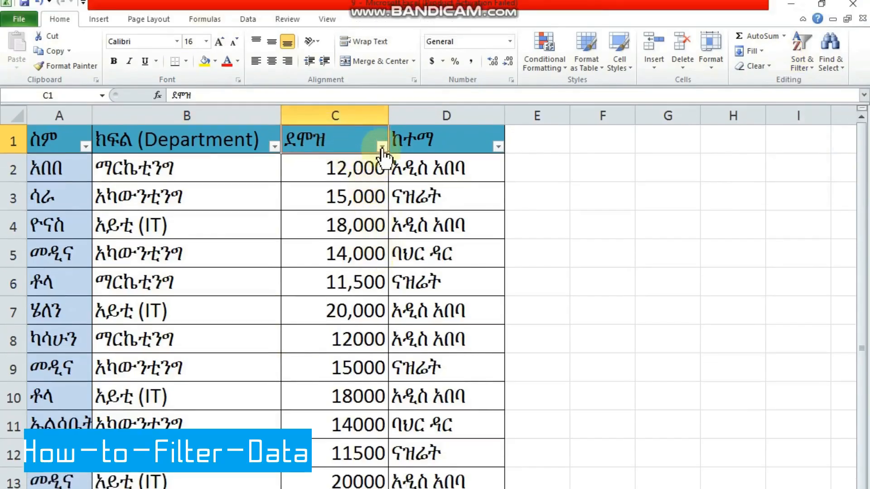
pyautogui.click(382, 146)
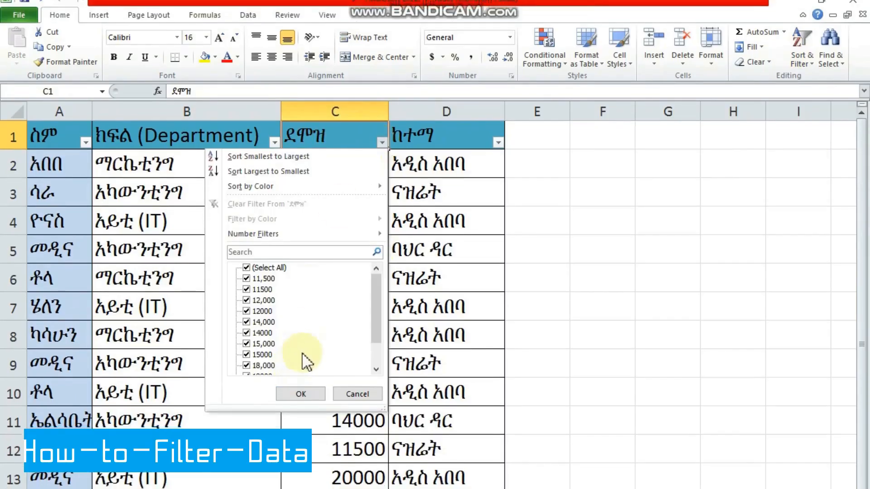
pyautogui.scroll(-2, 297, 326)
pyautogui.scroll(2, 300, 334)
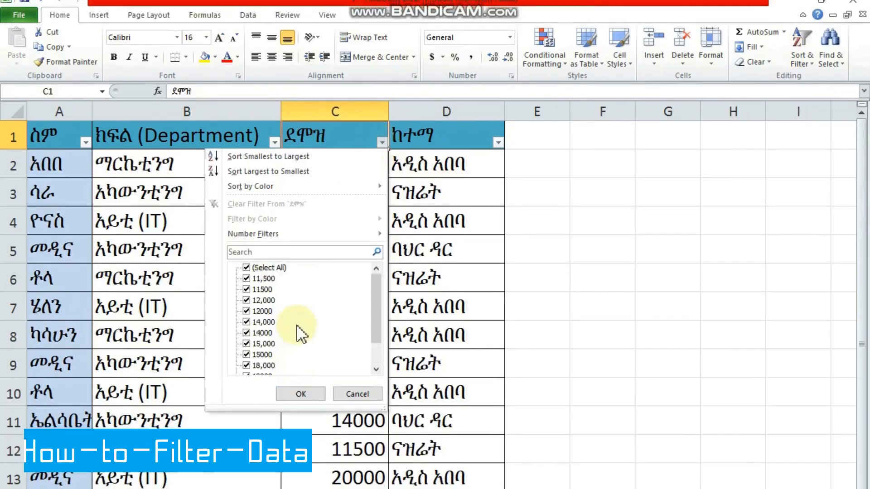
pyautogui.scroll(-2, 304, 327)
pyautogui.click(301, 252)
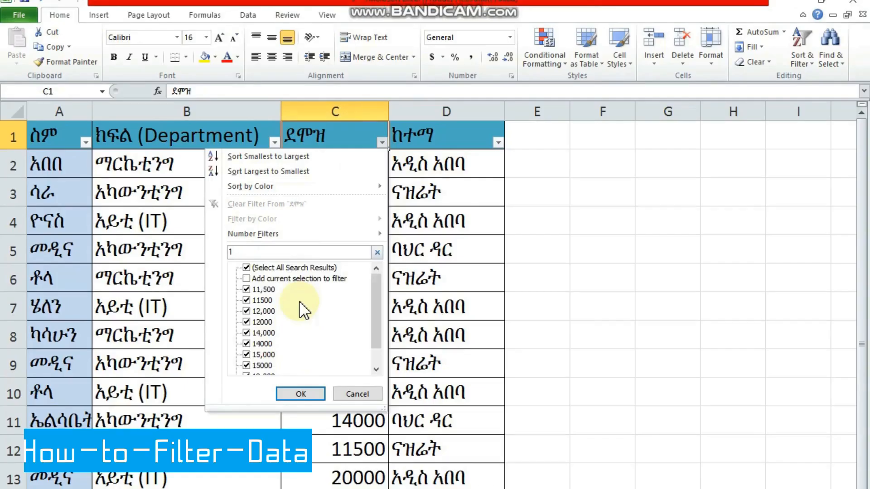
pyautogui.write('12')
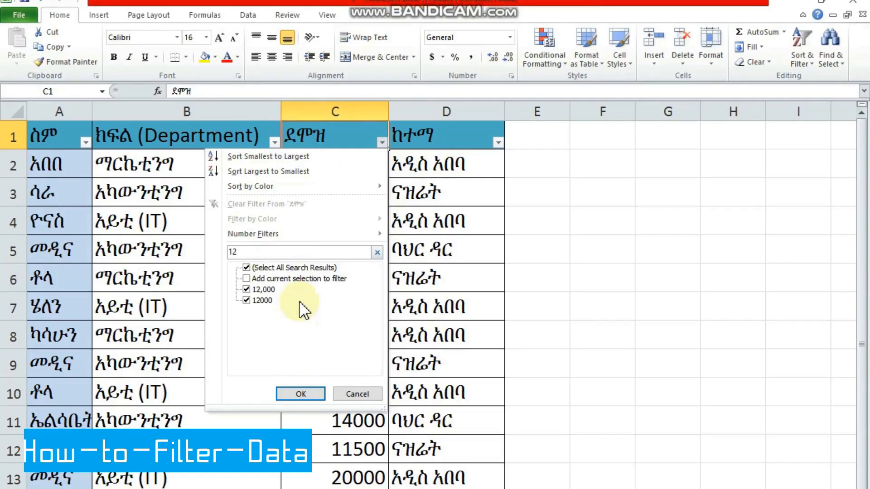
pyautogui.write('000')
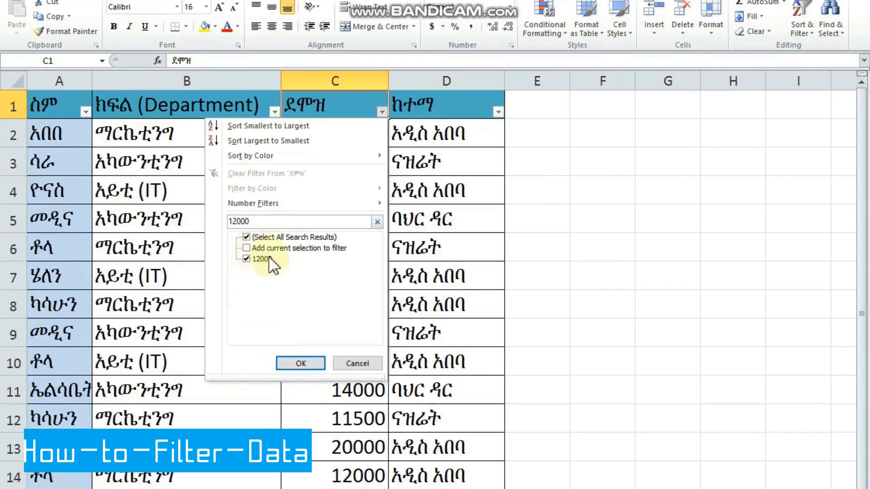
pyautogui.click(300, 364)
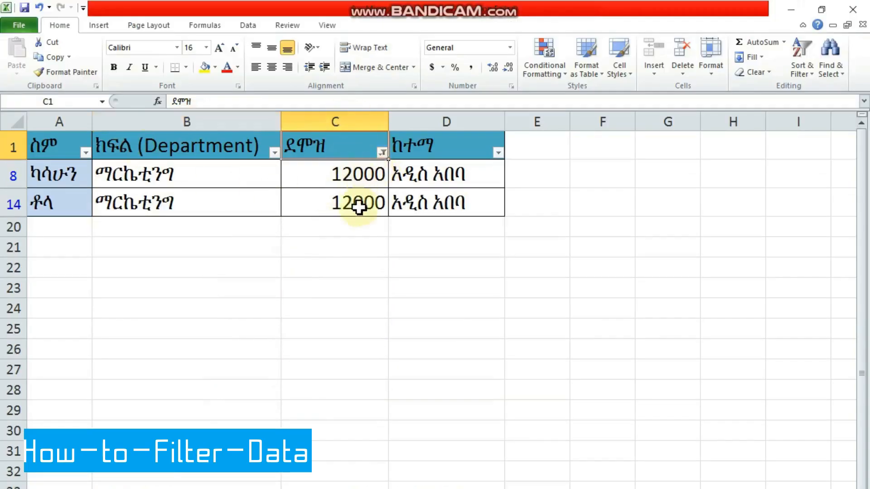
# Examine the salary and Department entries of the rows shown by the salary filter
pyautogui.click(359, 176)
pyautogui.click(360, 202)
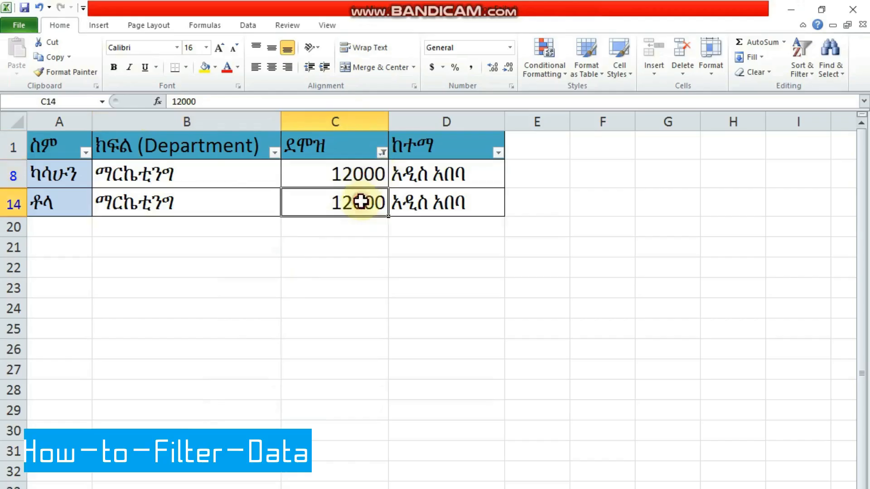
pyautogui.click(335, 177)
pyautogui.click(341, 196)
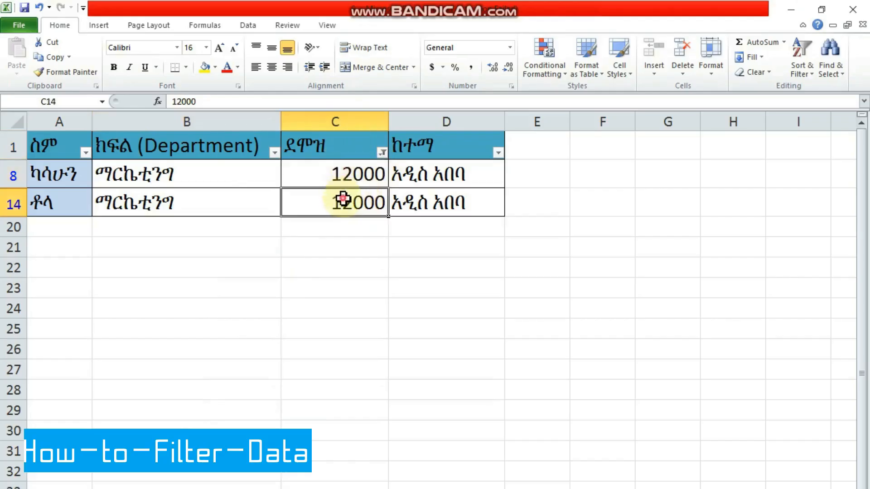
pyautogui.click(351, 172)
pyautogui.click(346, 198)
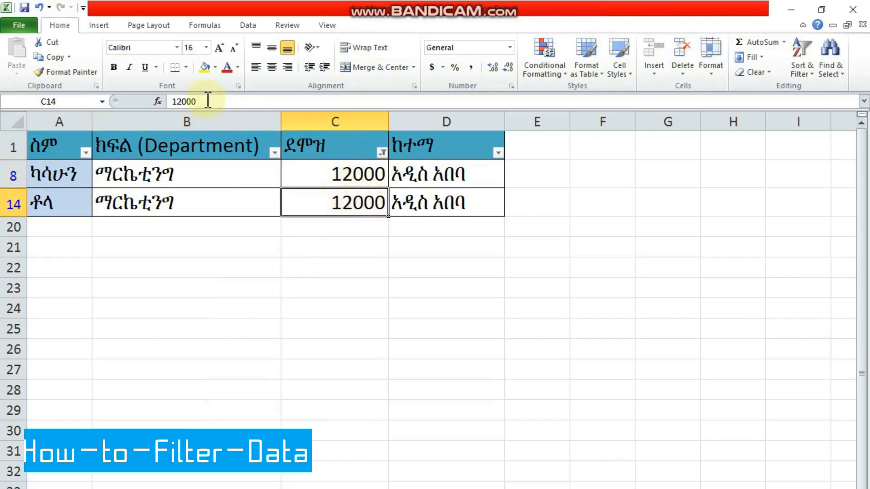
pyautogui.click(147, 172)
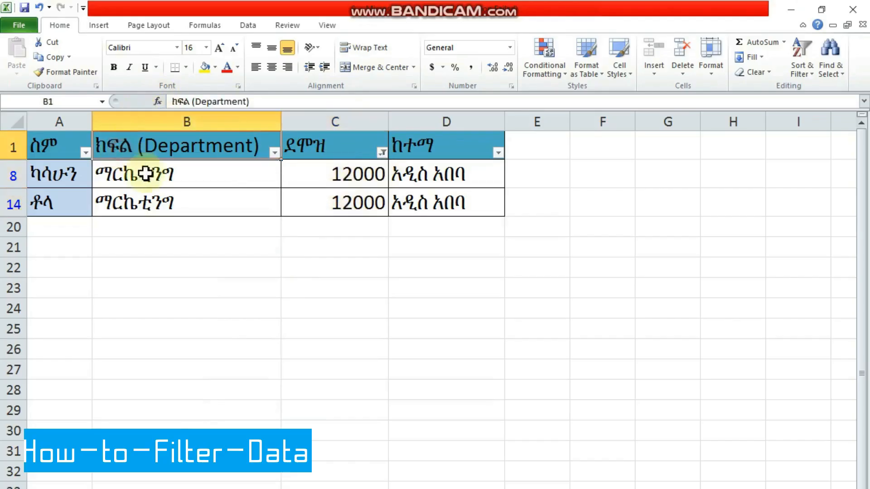
pyautogui.click(155, 205)
# Replace the salary filter with a filter on the city (ከተማ) column that shows only the ባህር ዳር rows
pyautogui.click(809, 82)
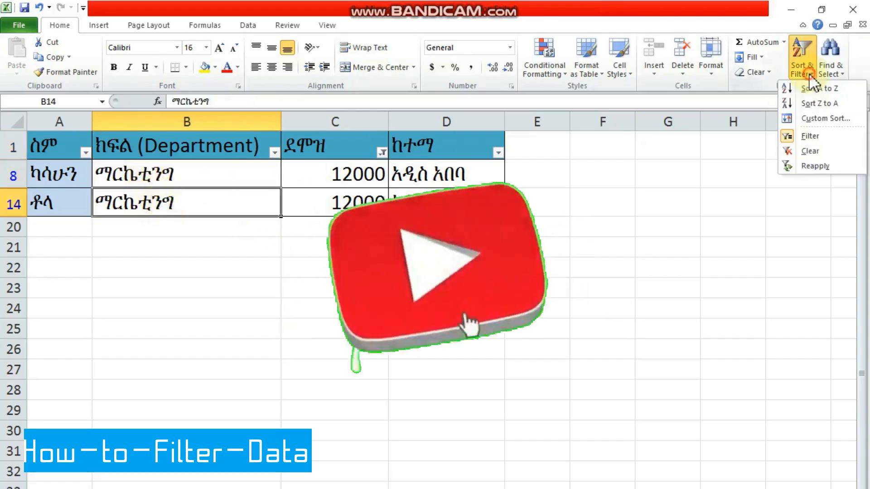
pyautogui.click(809, 151)
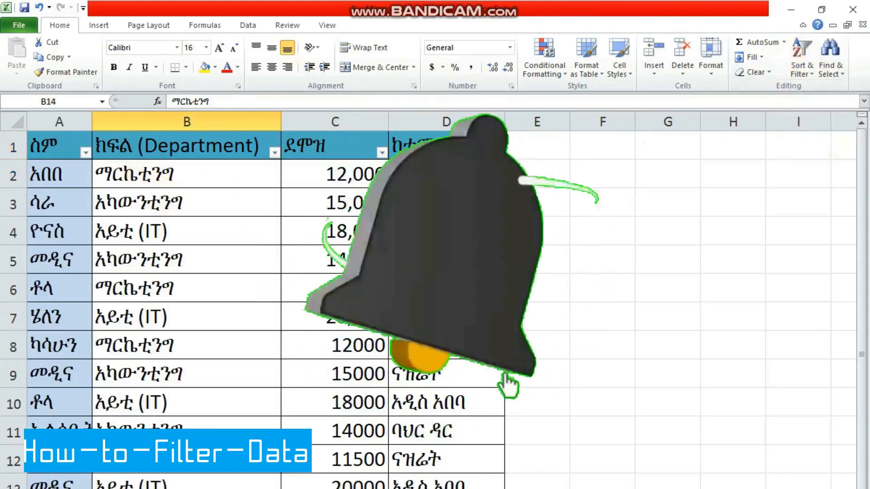
pyautogui.click(446, 172)
pyautogui.click(485, 144)
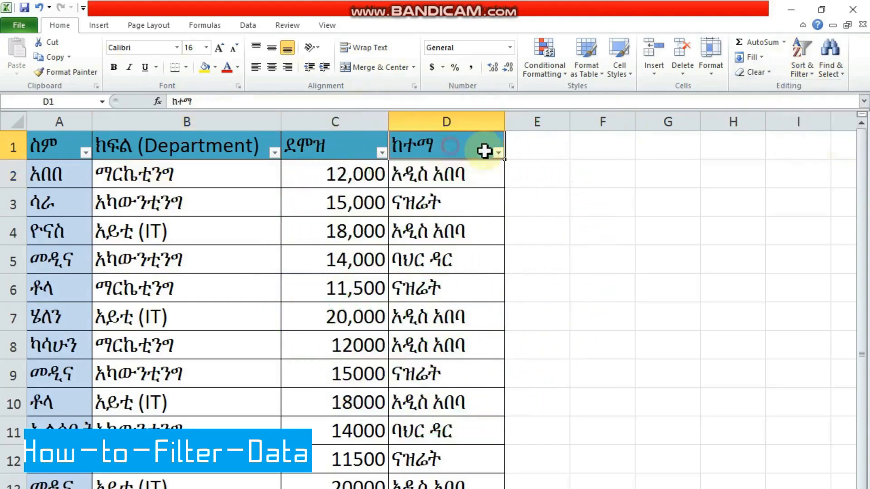
pyautogui.click(499, 153)
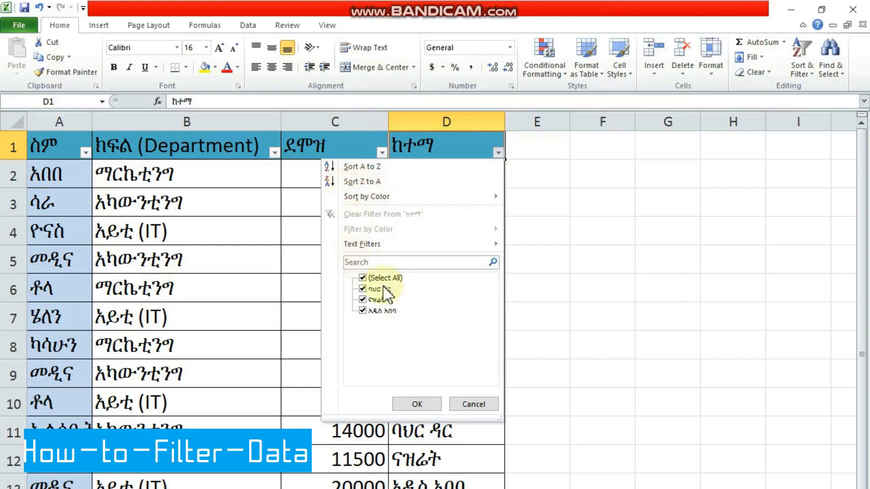
pyautogui.click(362, 278)
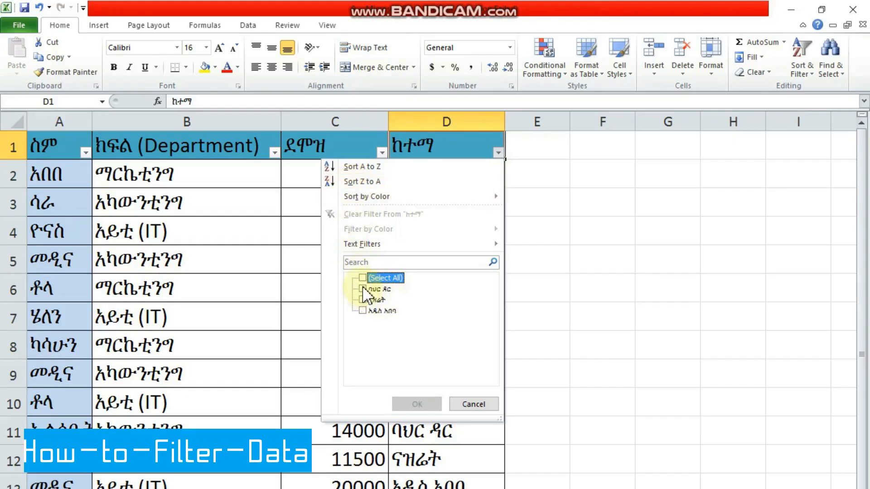
pyautogui.click(362, 289)
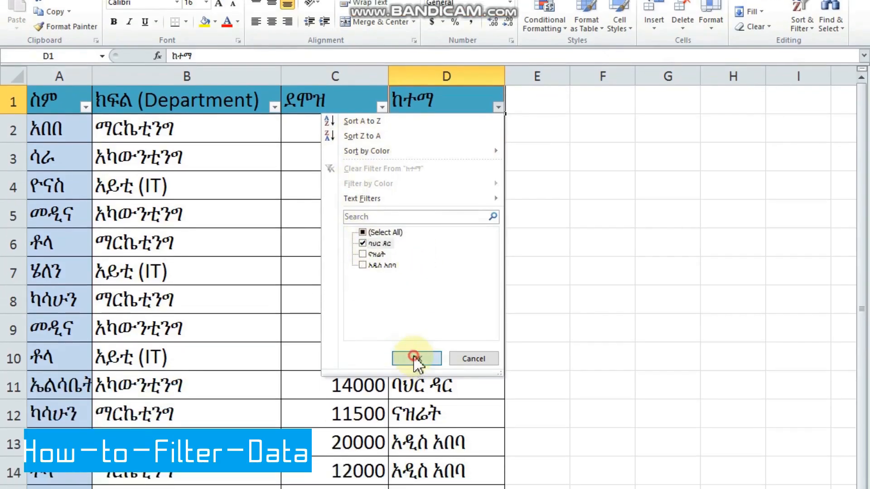
pyautogui.click(413, 356)
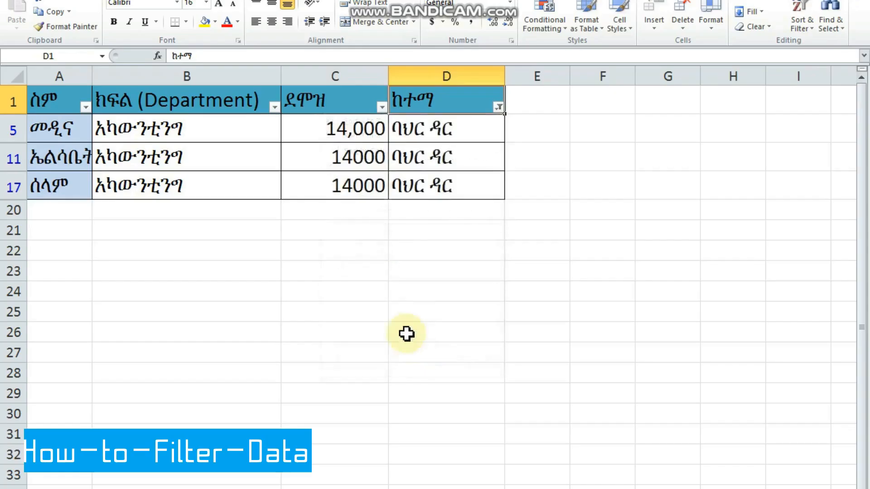
# Examine the city, salary and Department entries of the rows shown by the city filter
pyautogui.click(421, 132)
pyautogui.click(423, 184)
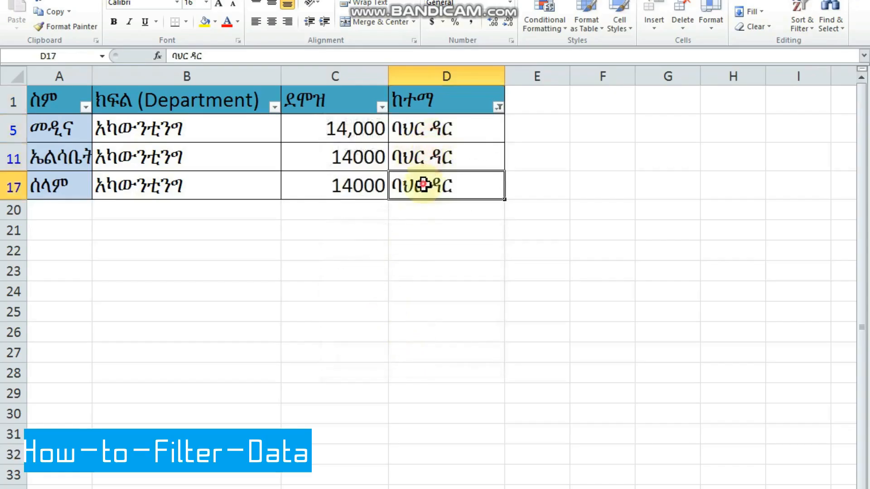
pyautogui.click(342, 130)
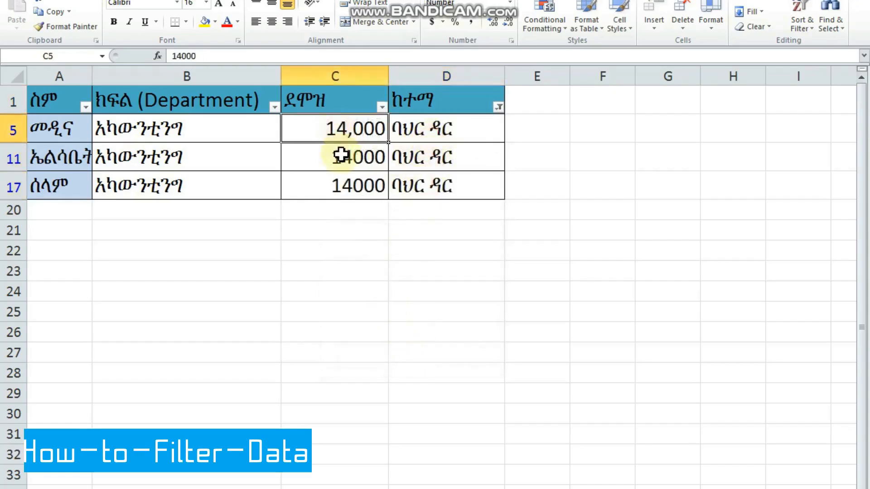
pyautogui.click(340, 190)
pyautogui.click(252, 137)
pyautogui.click(249, 158)
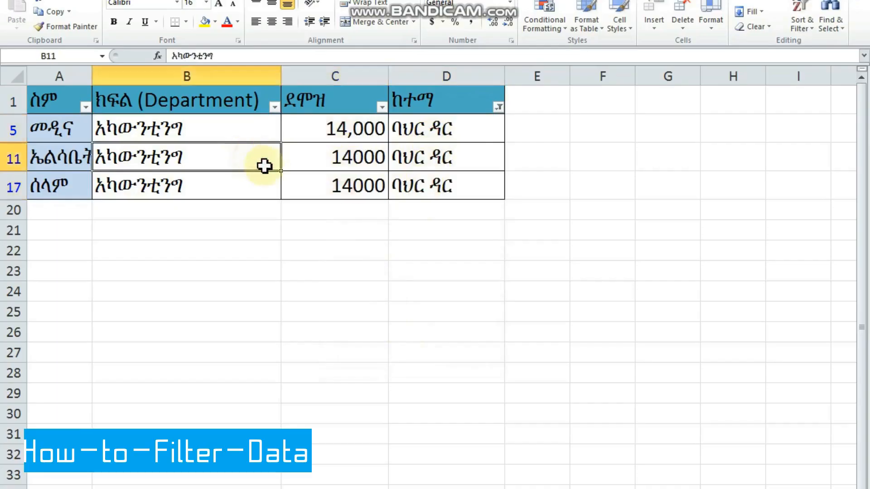
pyautogui.click(263, 186)
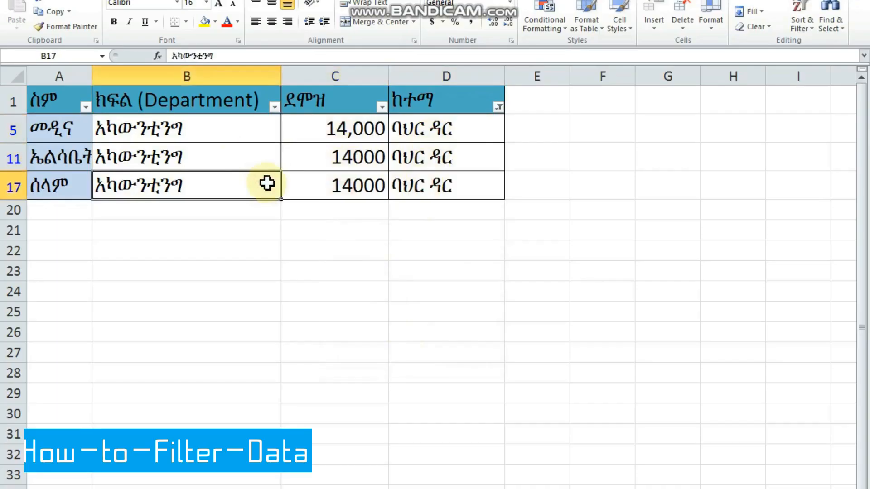
pyautogui.click(162, 134)
pyautogui.click(180, 153)
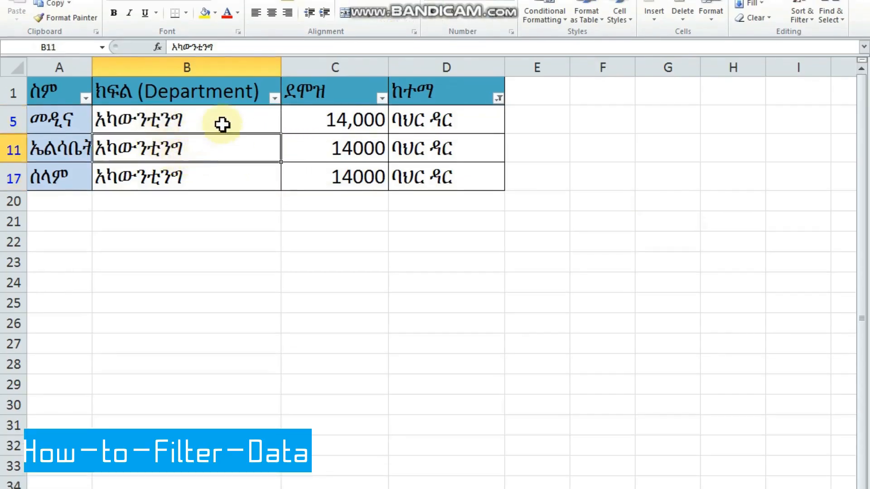
pyautogui.click(222, 124)
pyautogui.click(205, 157)
pyautogui.click(202, 175)
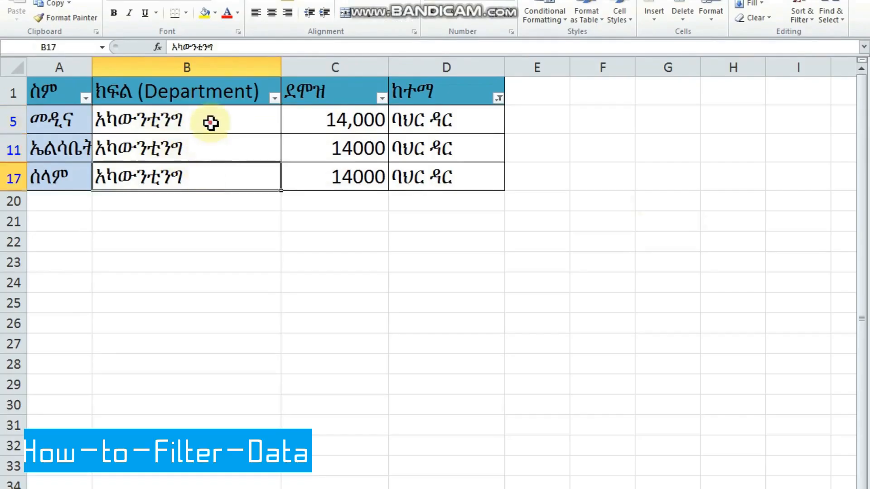
pyautogui.click(209, 122)
pyautogui.click(211, 149)
pyautogui.click(220, 184)
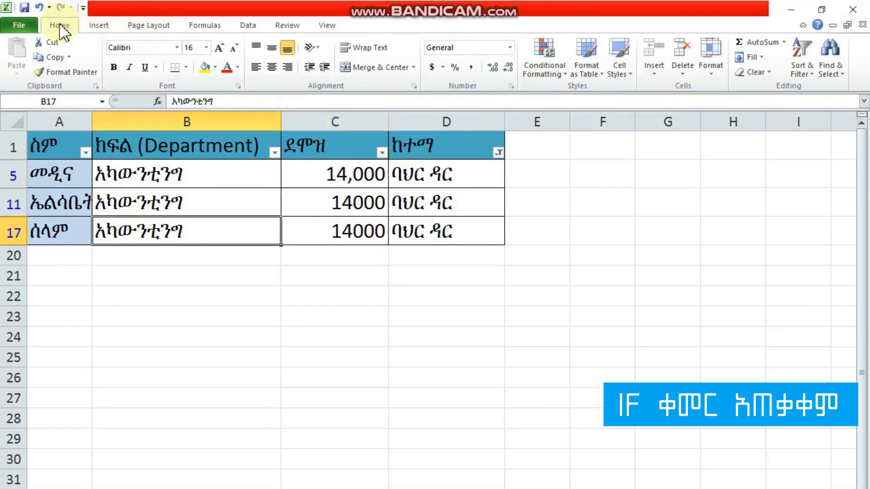
# Clear the city filter and turn off filtering for the employee table
pyautogui.click(814, 74)
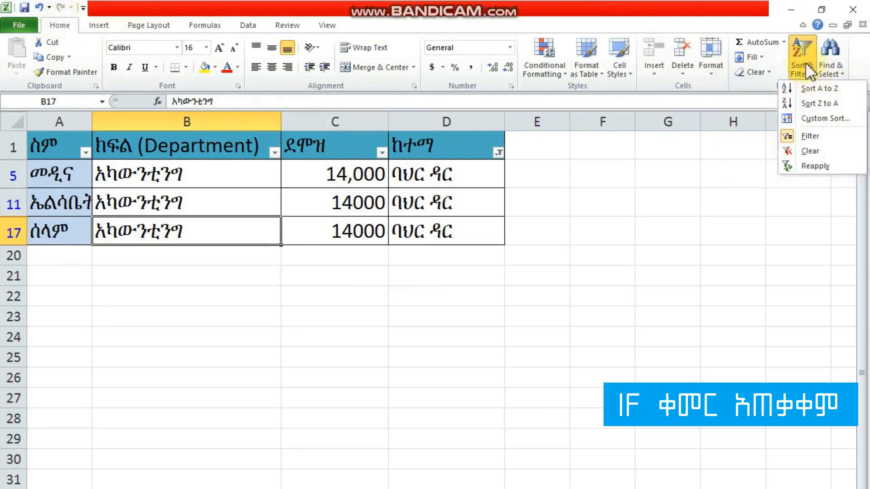
pyautogui.click(809, 151)
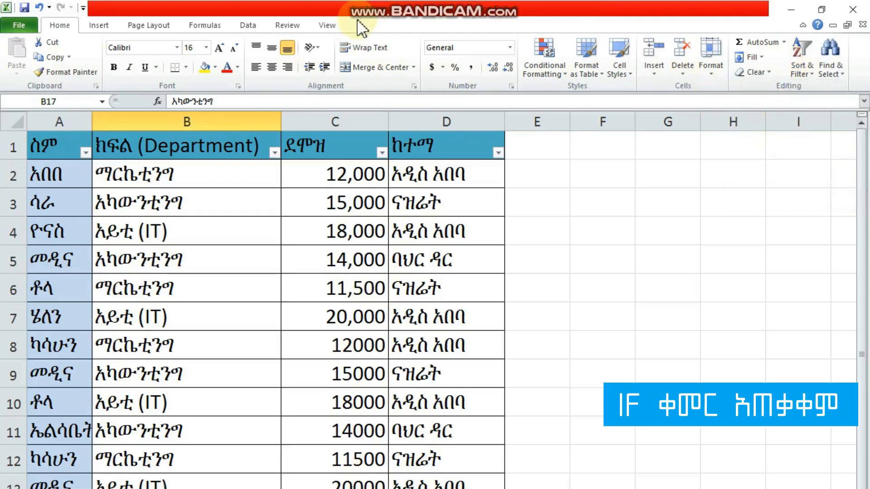
pyautogui.click(274, 153)
pyautogui.click(273, 153)
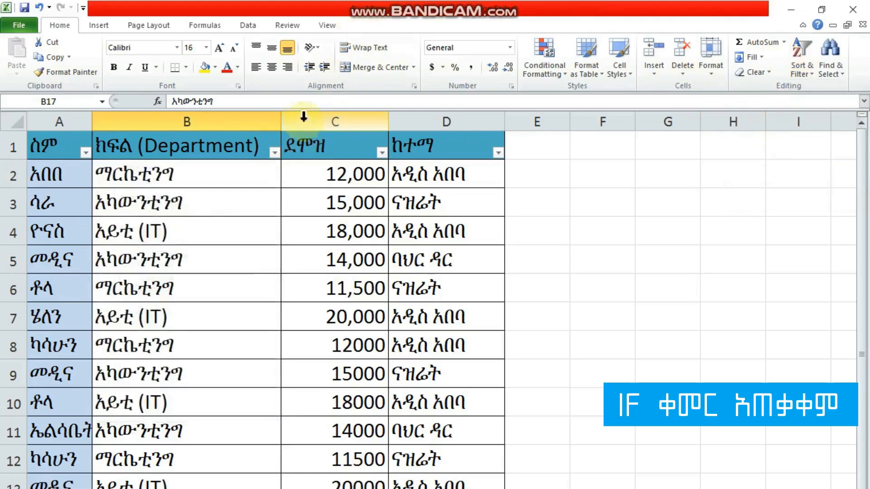
pyautogui.click(812, 72)
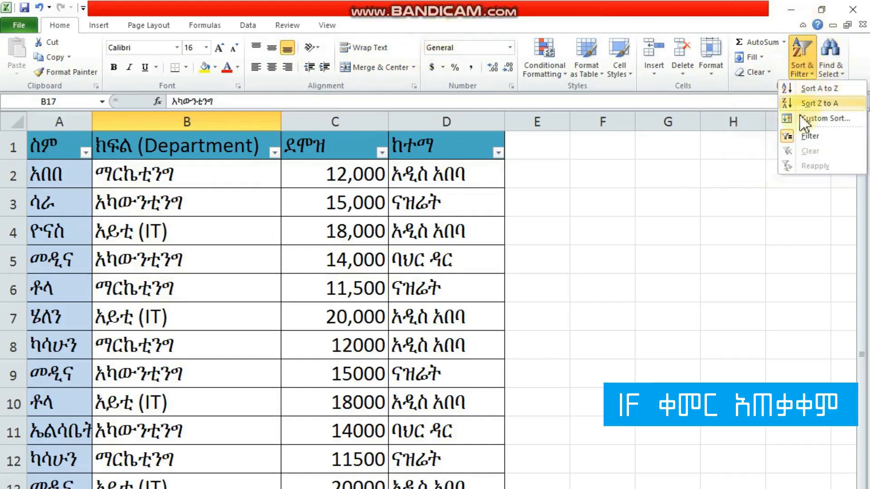
pyautogui.click(787, 136)
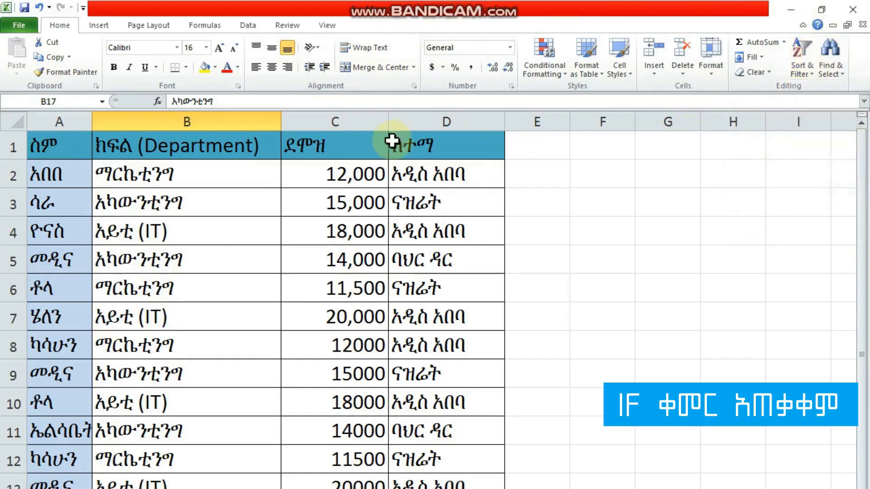
pyautogui.click(263, 154)
pyautogui.scroll(-10, 295, 140)
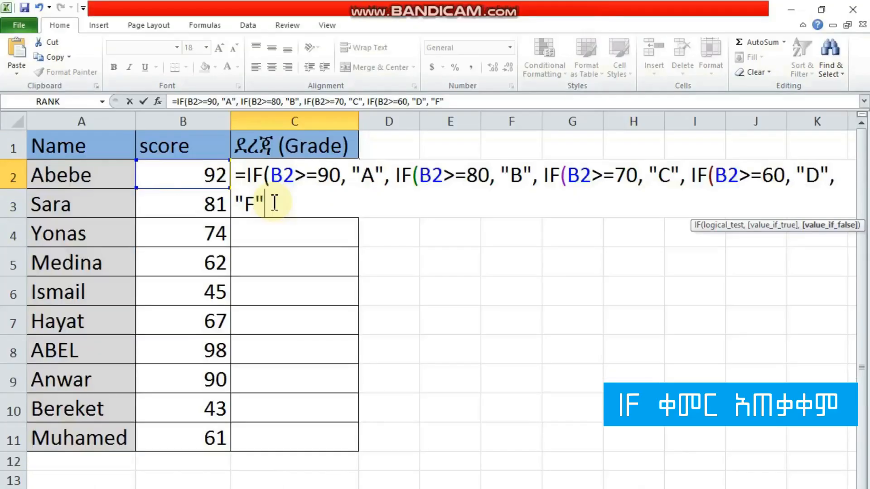
pyautogui.write(')')
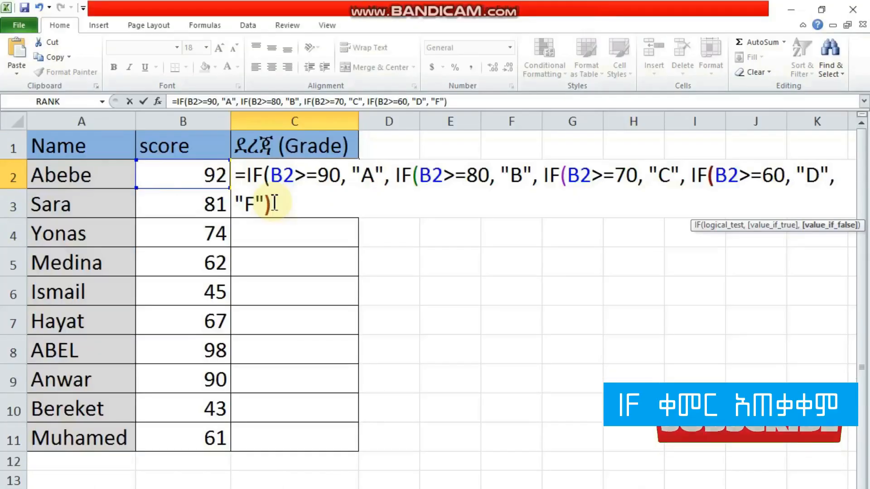
pyautogui.write(')))')
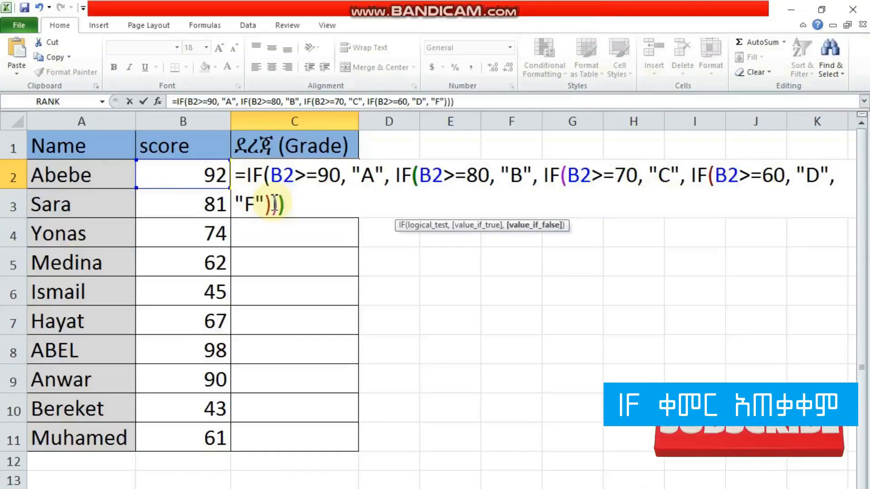
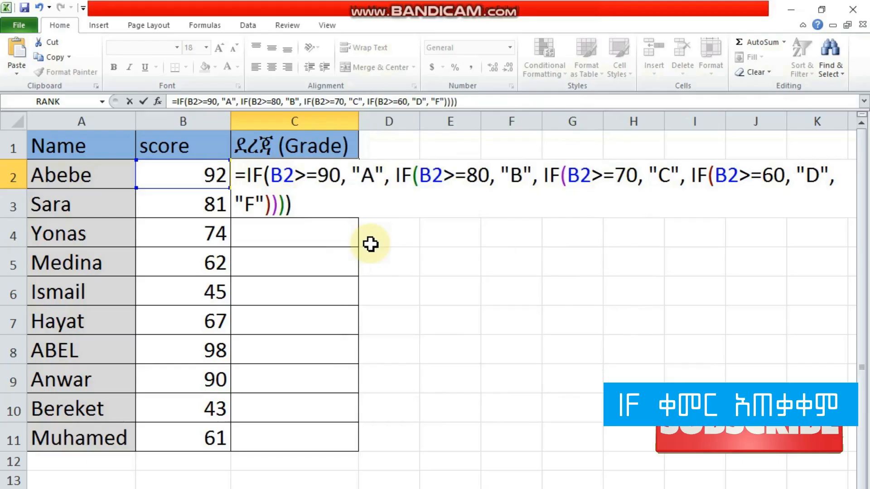
pyautogui.press('Escape')
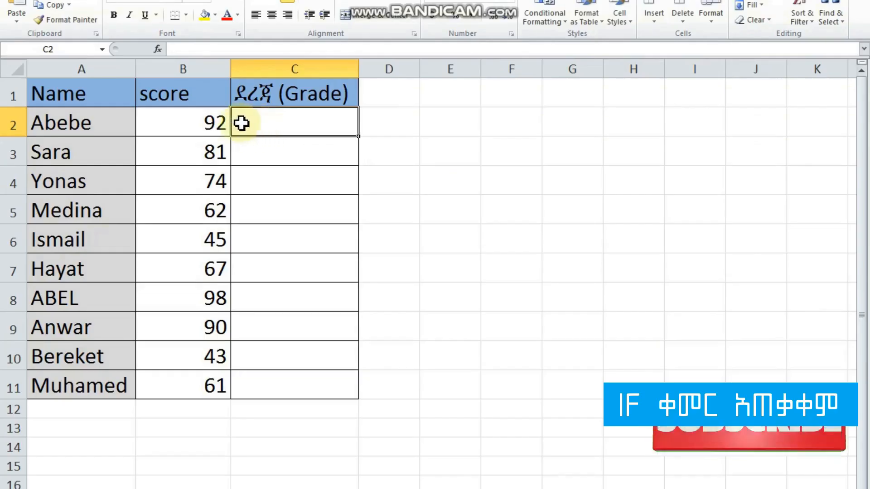
# Start an IF formula in C2 that returns "A" when the score in B2 is >=90
pyautogui.write('=')
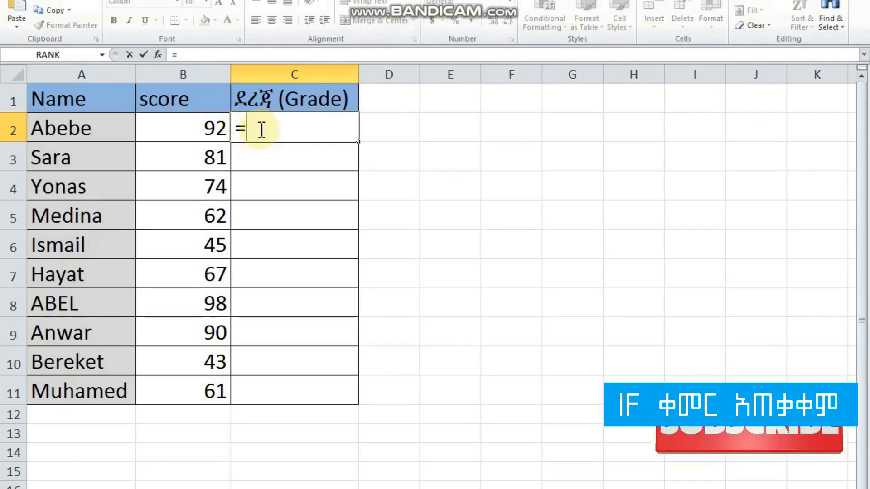
pyautogui.write('I')
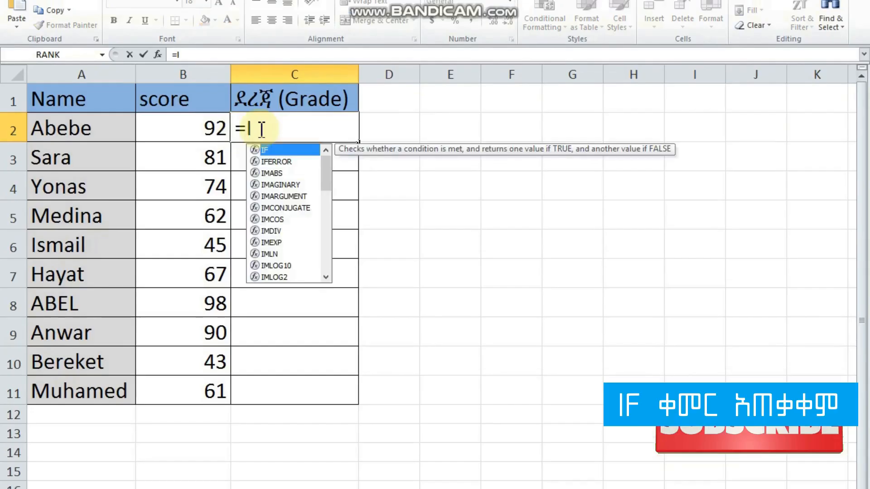
pyautogui.write('F')
pyautogui.click(287, 149)
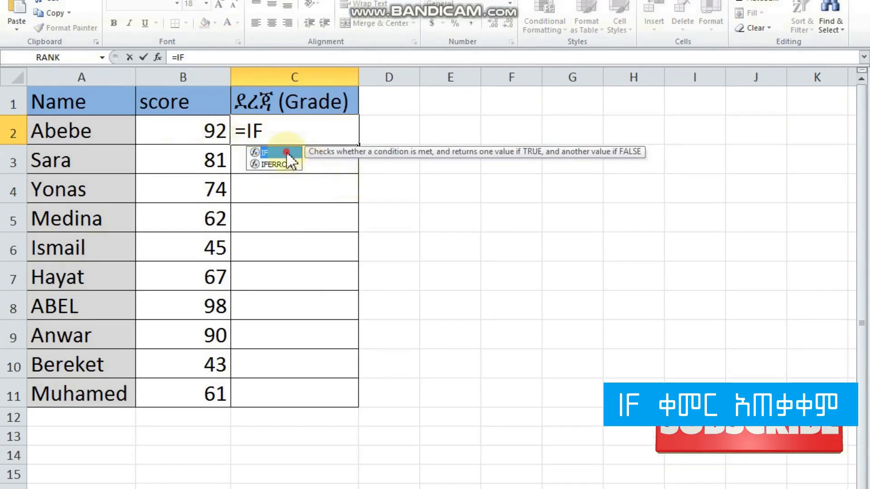
pyautogui.doubleClick(287, 153)
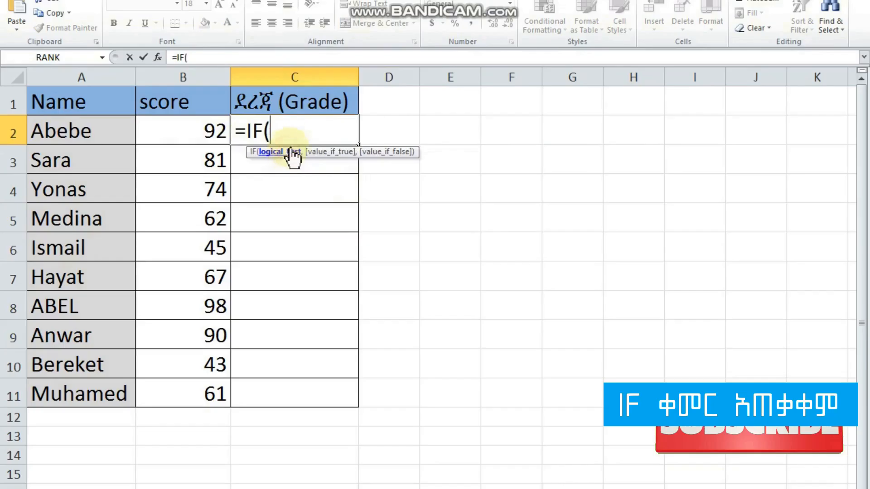
pyautogui.click(188, 131)
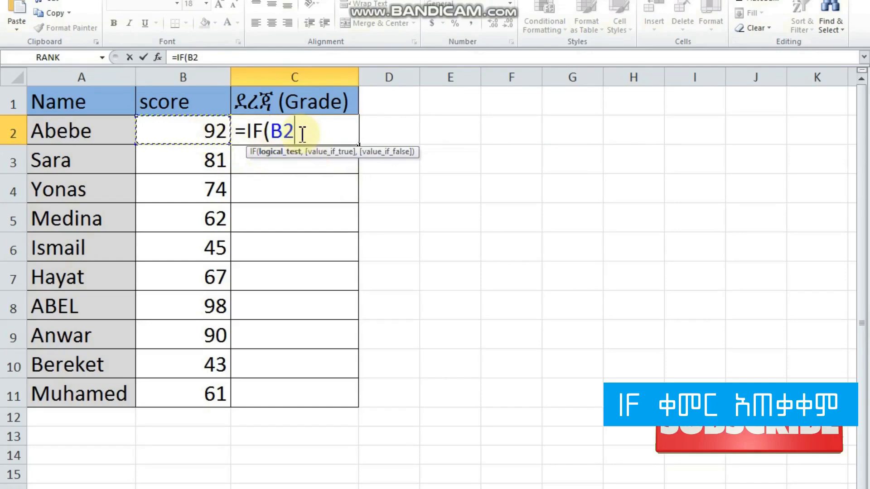
pyautogui.write('>=90')
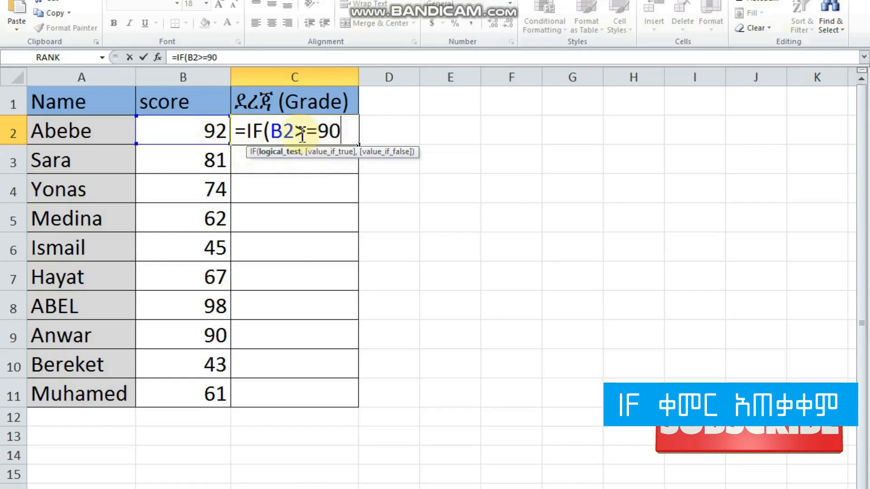
pyautogui.write(',')
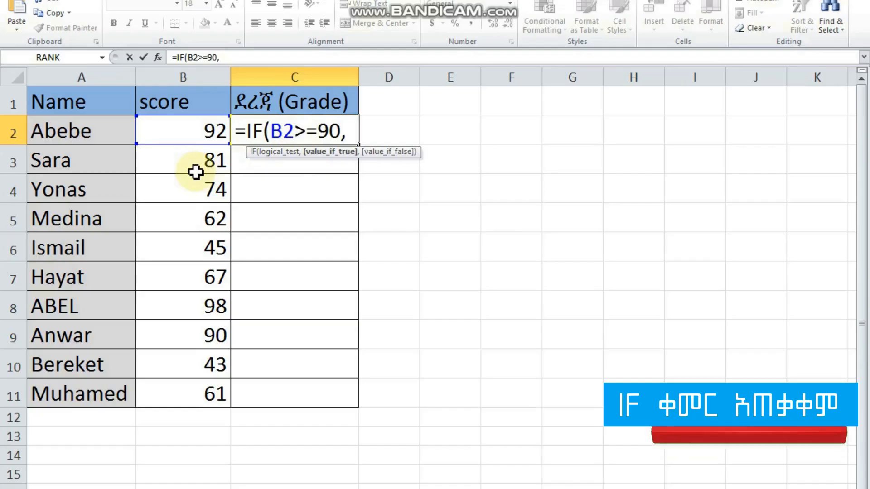
pyautogui.write('"A')
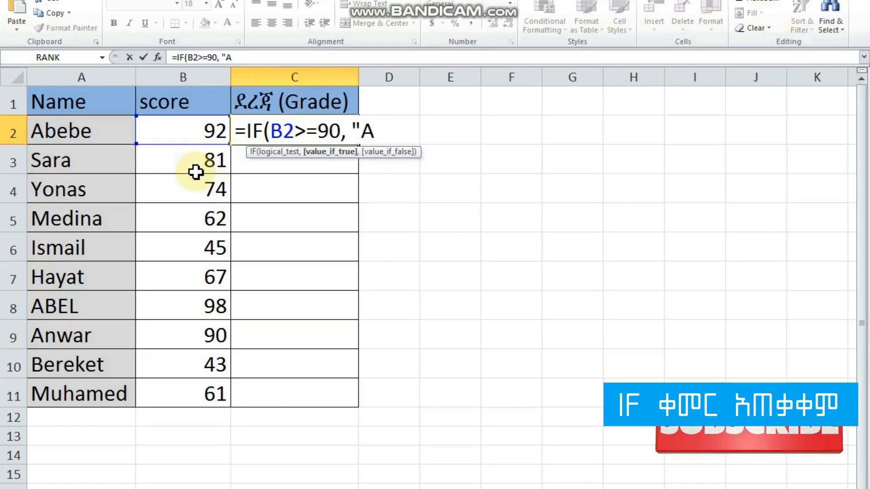
pyautogui.write('"')
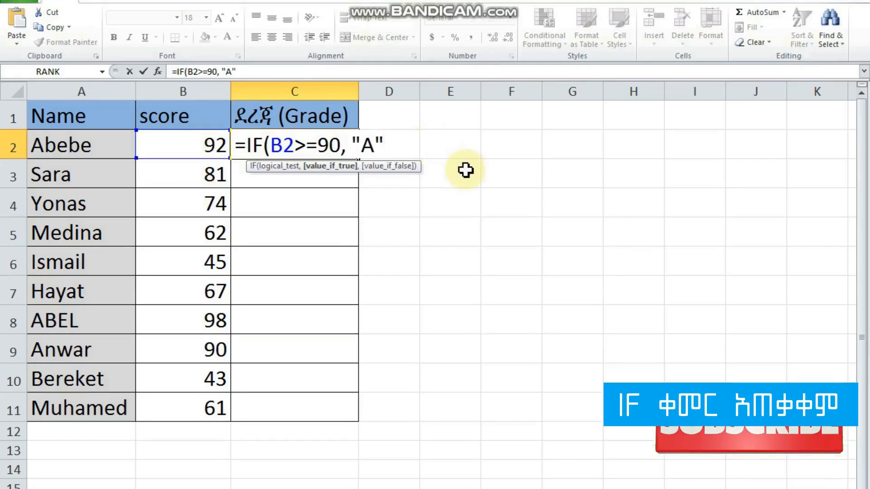
pyautogui.write(',')
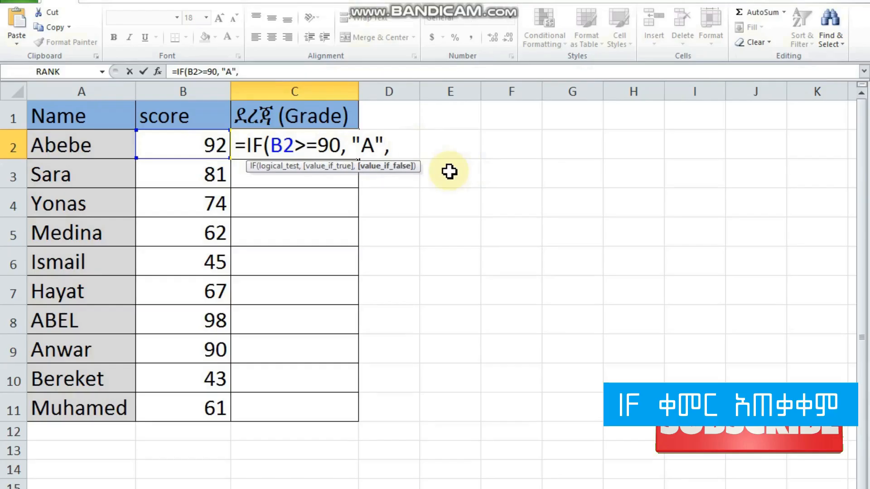
# Nest a second IF in the C2 formula as its false value, returning "B" when B2>=80
pyautogui.write(' IF')
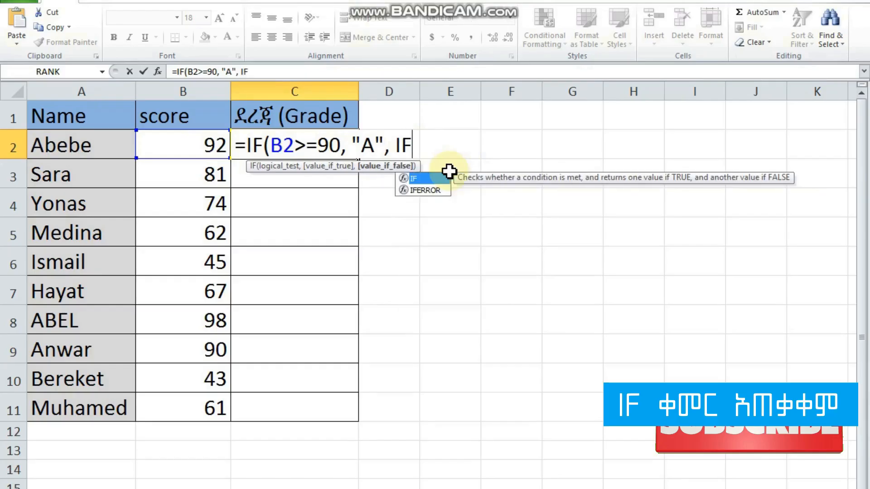
pyautogui.doubleClick(437, 180)
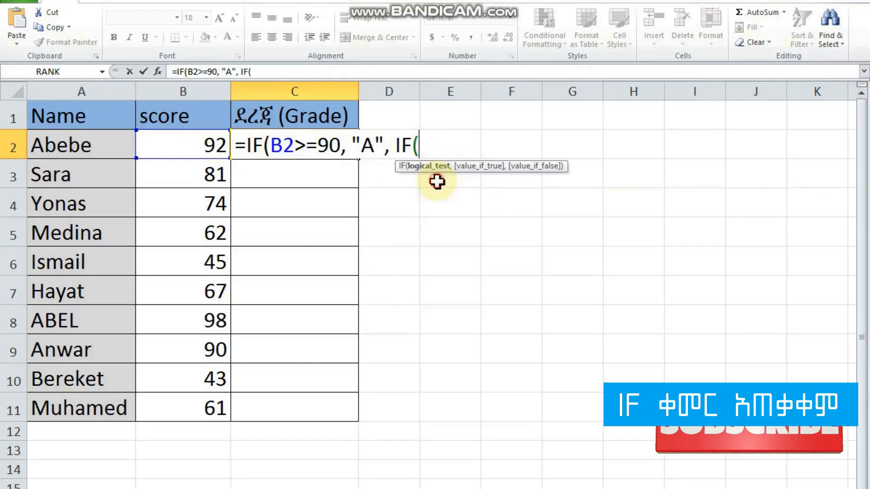
pyautogui.click(189, 146)
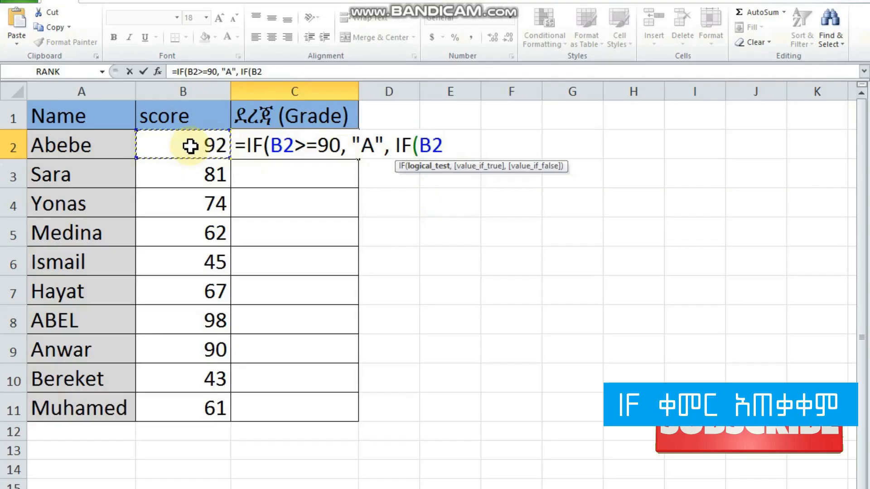
pyautogui.write('>=80')
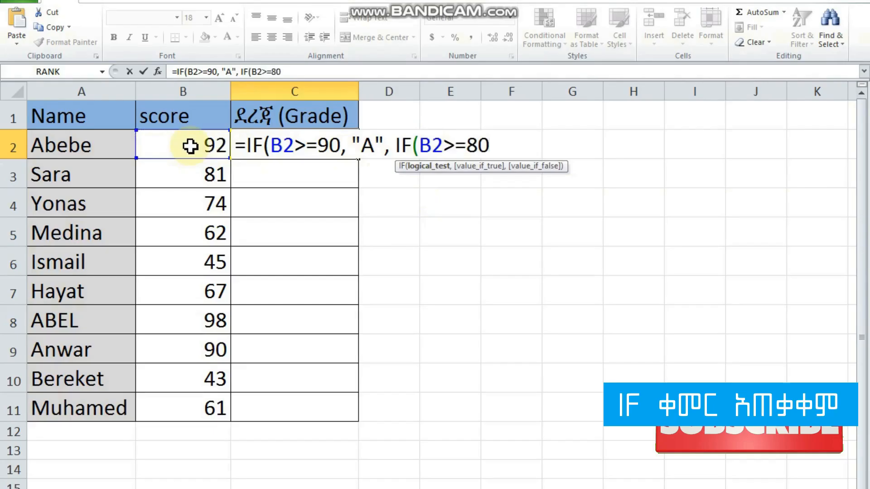
pyautogui.write(',')
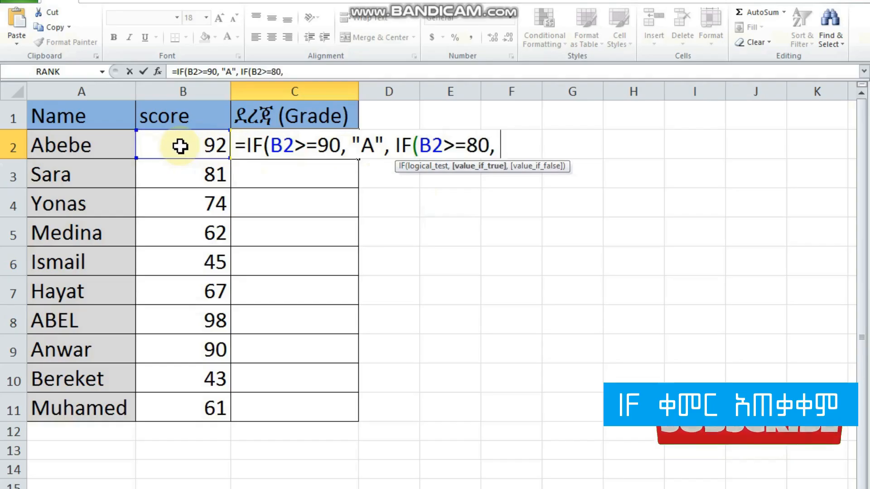
pyautogui.write(' "B"')
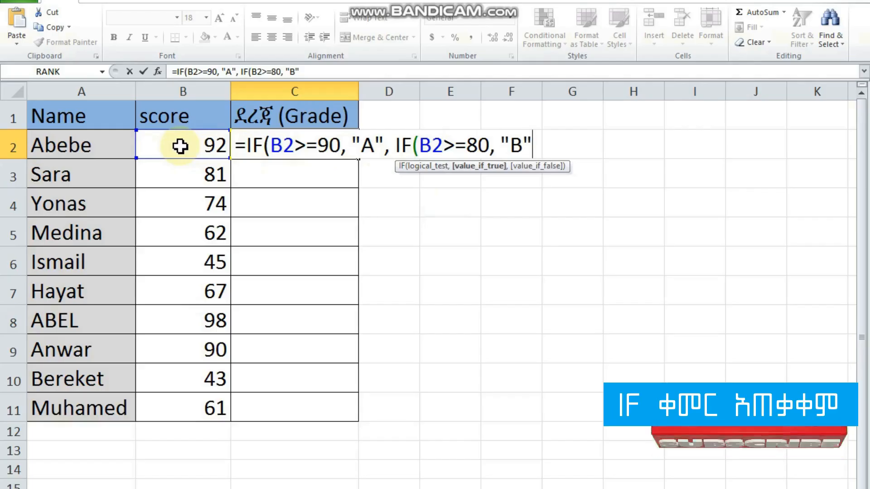
pyautogui.write(',')
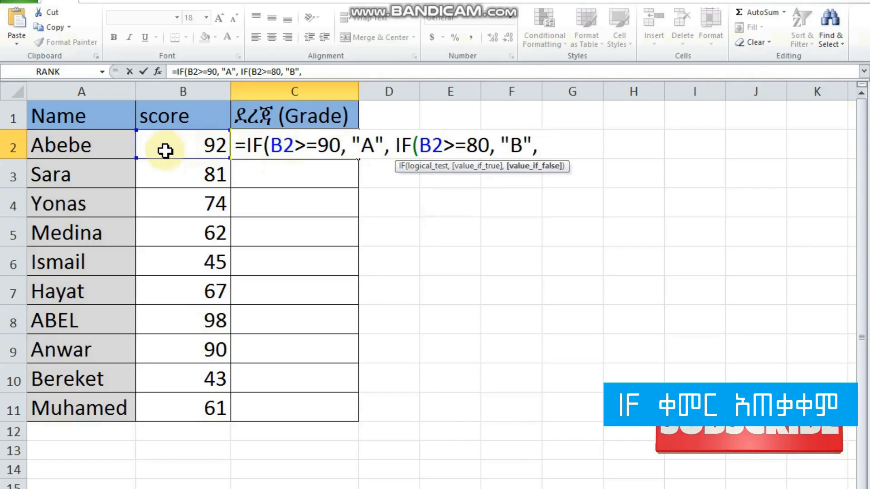
# Nest a third IF in the C2 formula that returns "C" when B2>=70
pyautogui.write(' I')
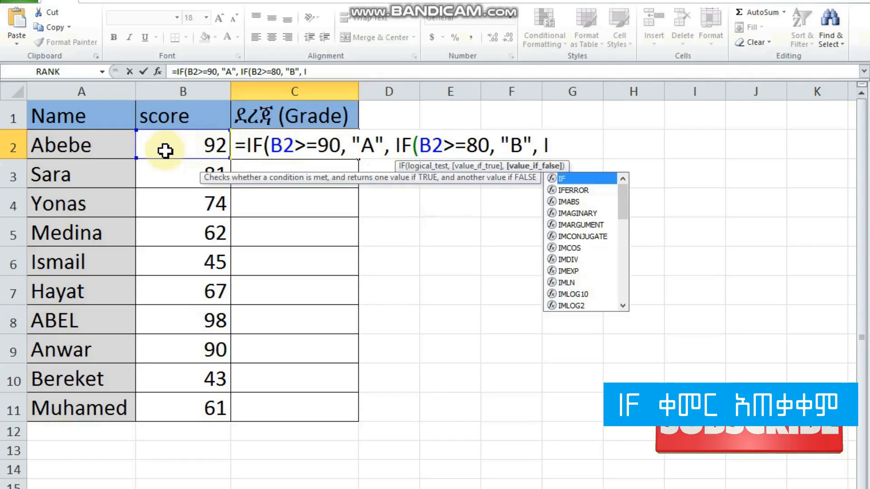
pyautogui.write('F')
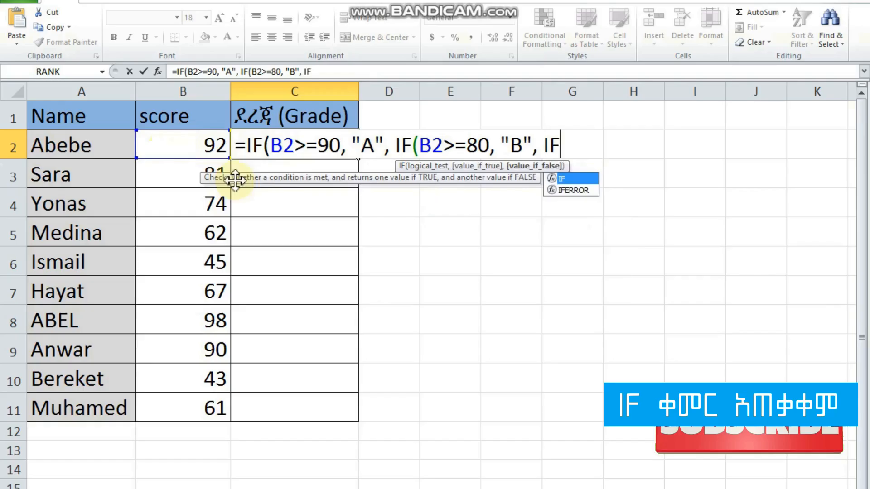
pyautogui.doubleClick(576, 179)
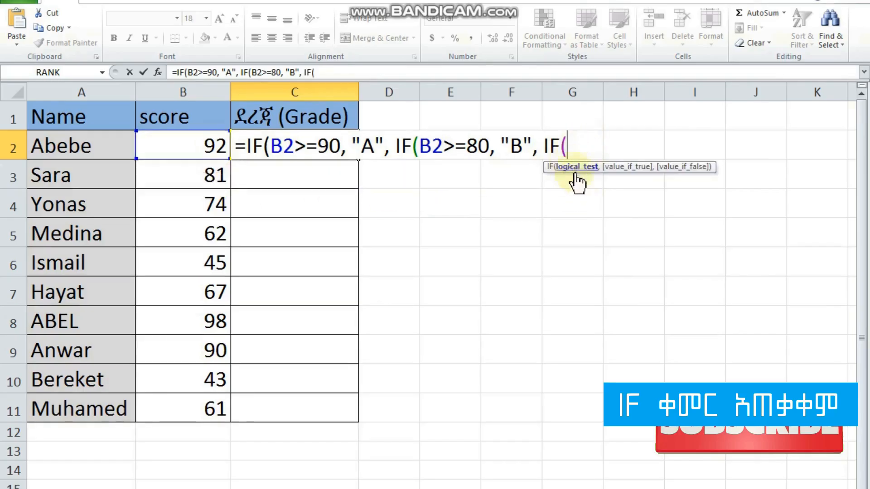
pyautogui.click(189, 144)
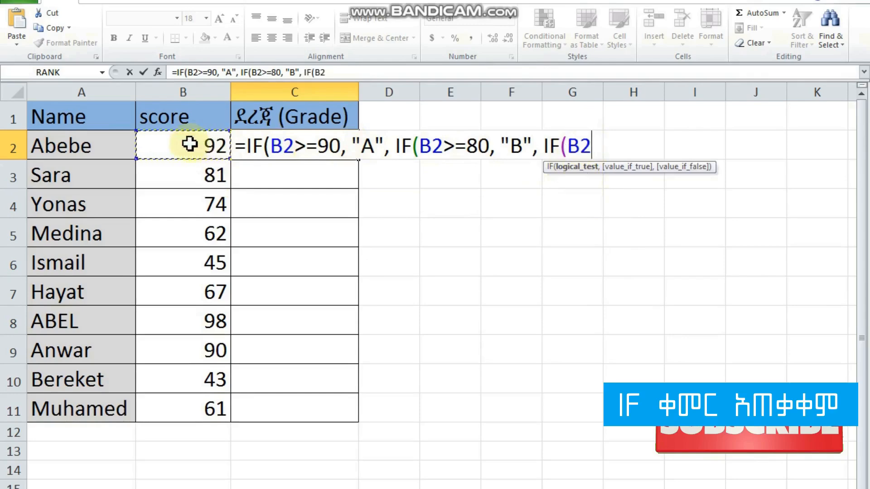
pyautogui.write('>=')
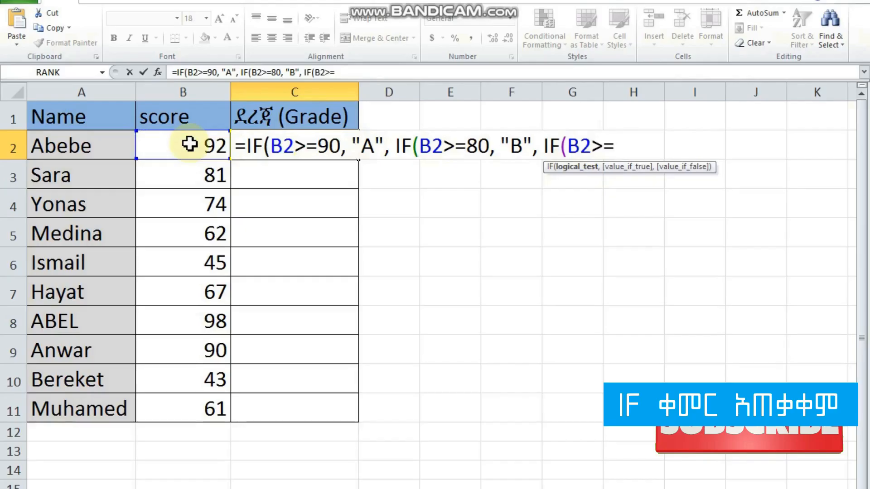
pyautogui.write('70')
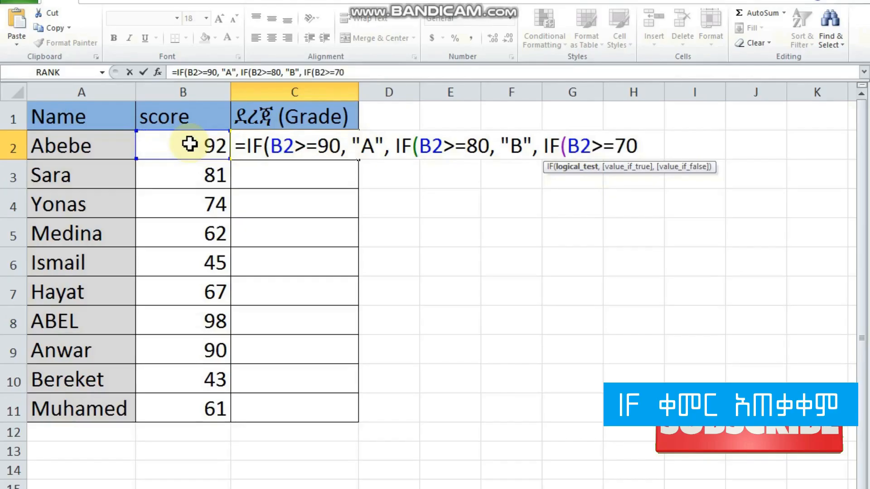
pyautogui.write(',')
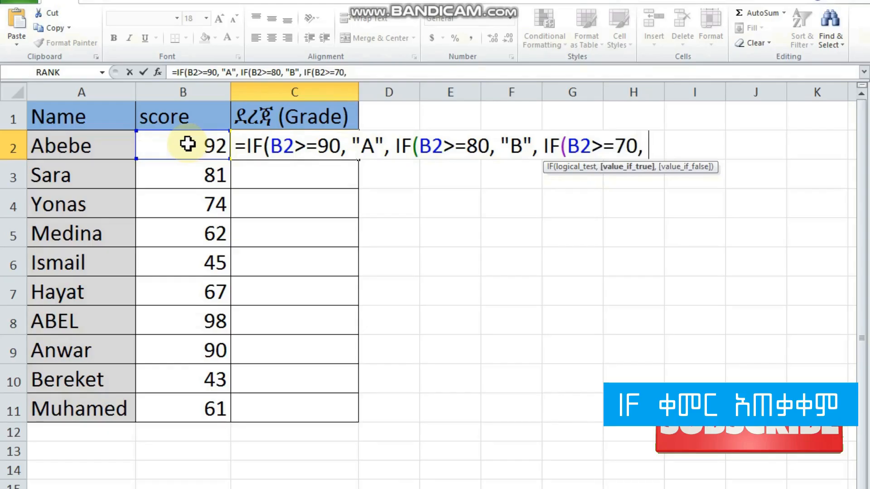
pyautogui.write('"C')
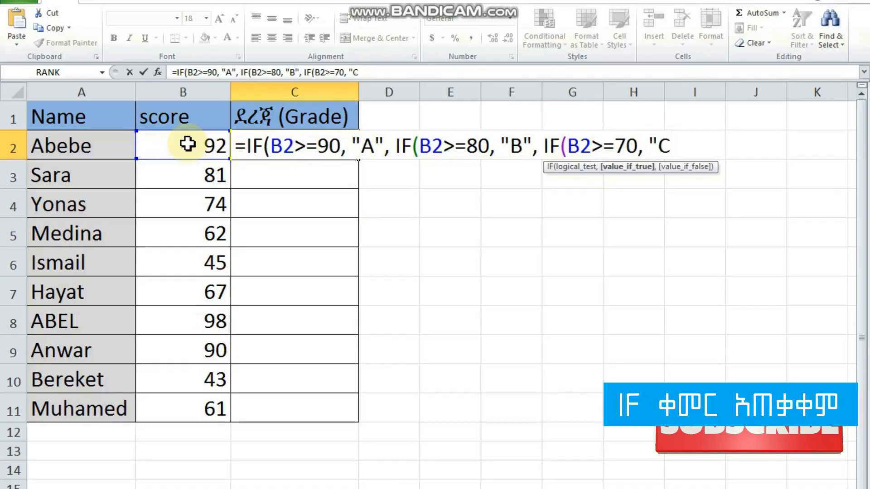
pyautogui.write('",')
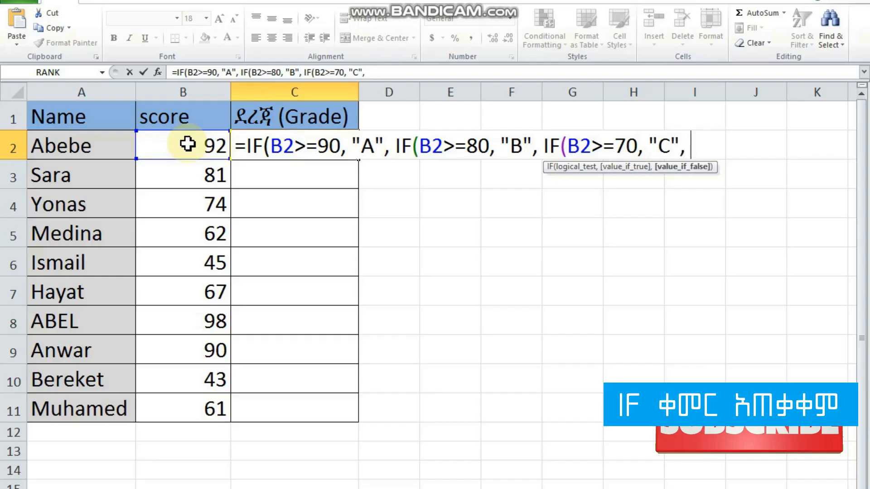
# Nest a fourth IF in the C2 formula that returns "D" when B2>=60
pyautogui.write(' IF')
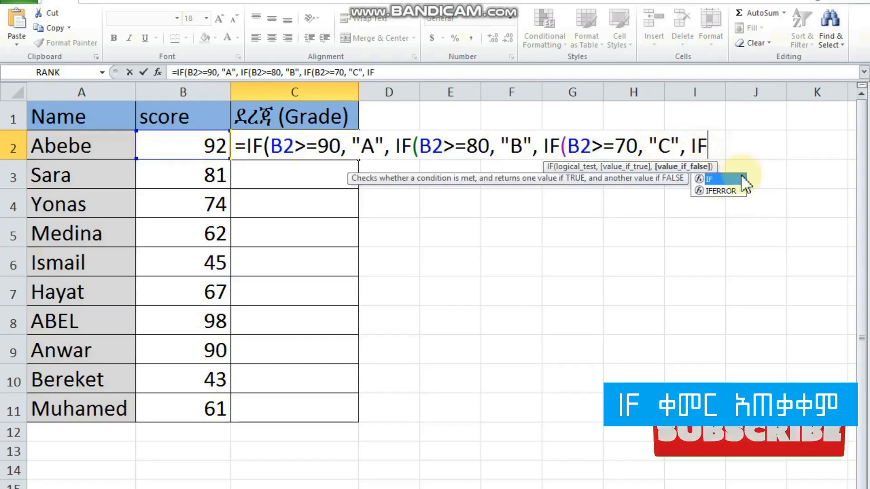
pyautogui.doubleClick(712, 180)
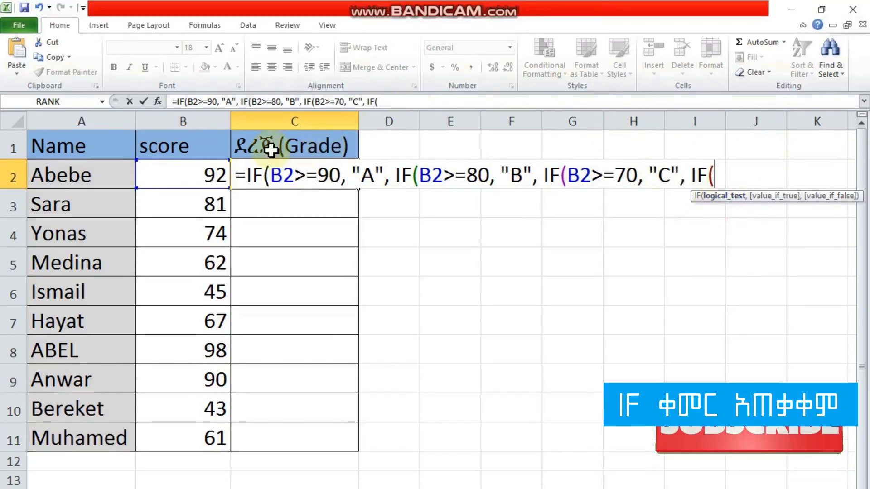
pyautogui.click(213, 174)
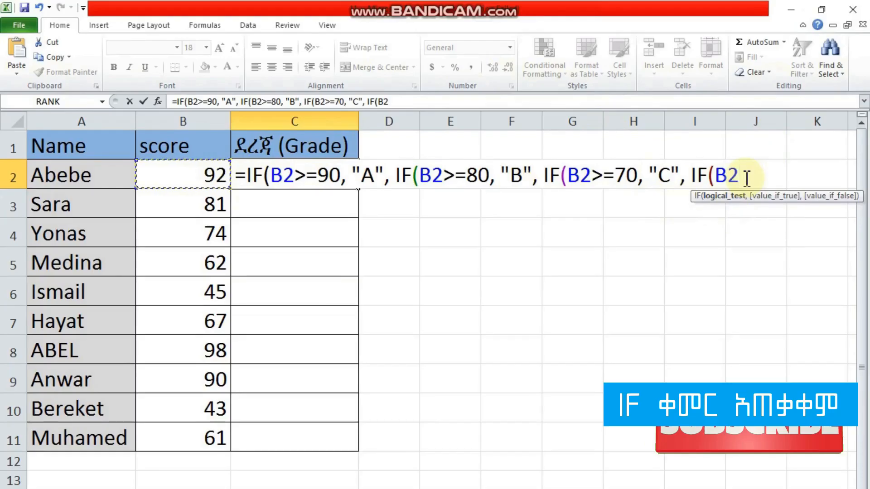
pyautogui.write('>=60,')
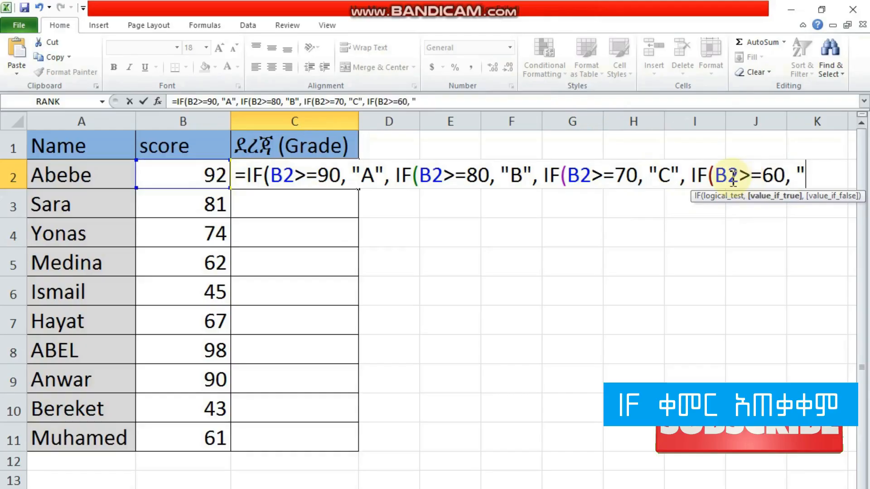
pyautogui.write('D"')
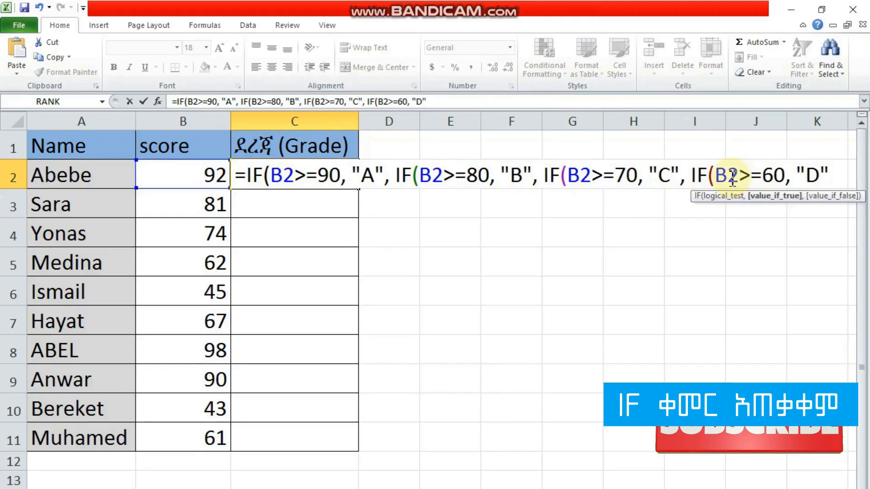
pyautogui.write(',')
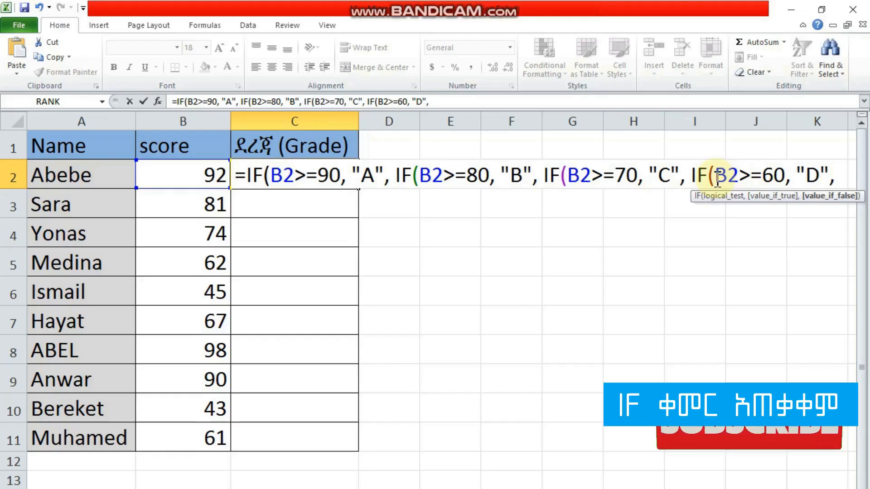
# Finish the C2 formula with "F" as the last false value, close all four nested IFs and enter it
pyautogui.write('"')
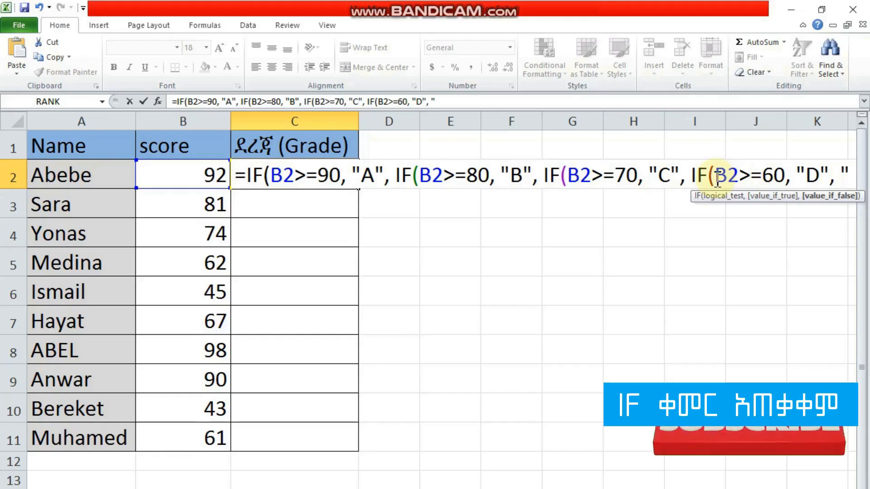
pyautogui.write('F"')
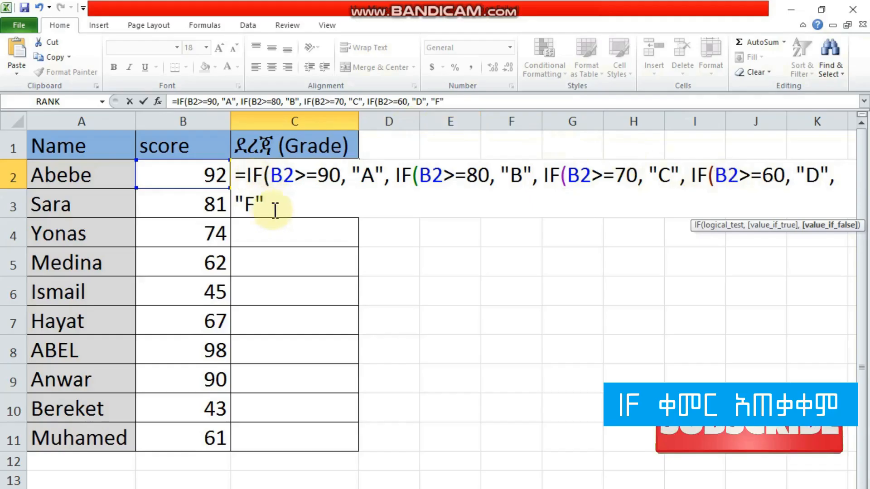
pyautogui.click(264, 177)
pyautogui.click(401, 178)
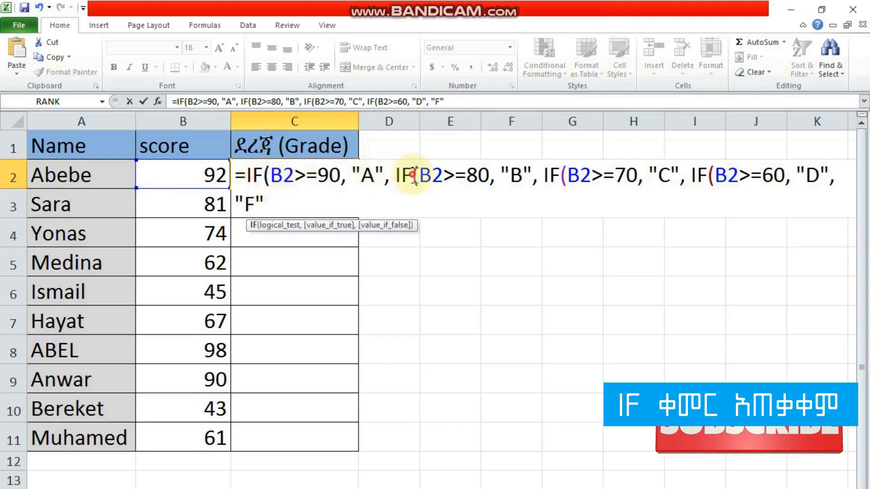
pyautogui.click(572, 184)
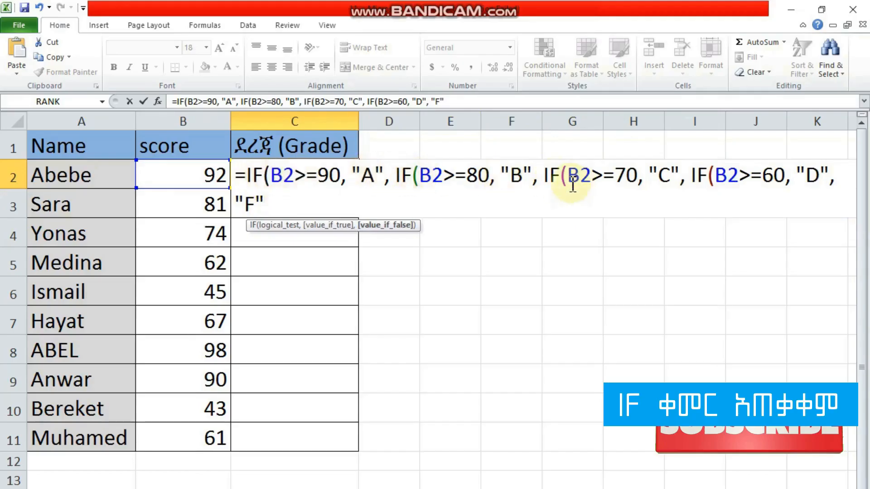
pyautogui.click(711, 177)
pyautogui.click(563, 178)
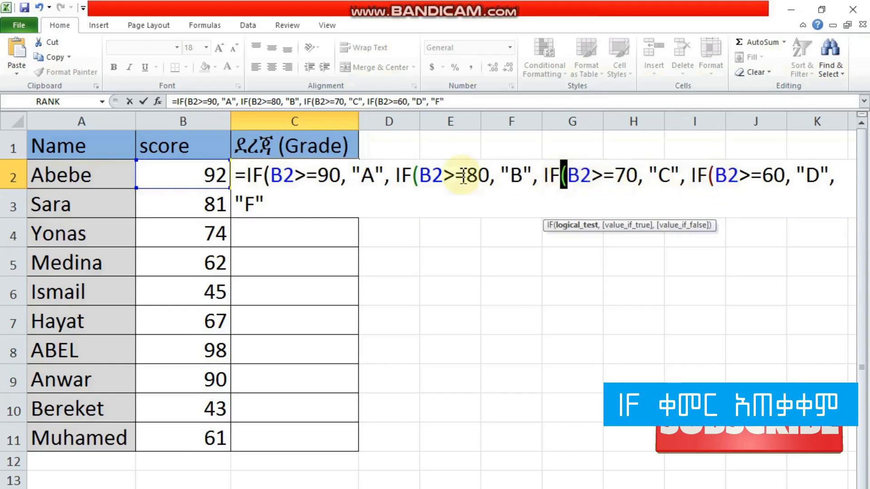
pyautogui.click(414, 176)
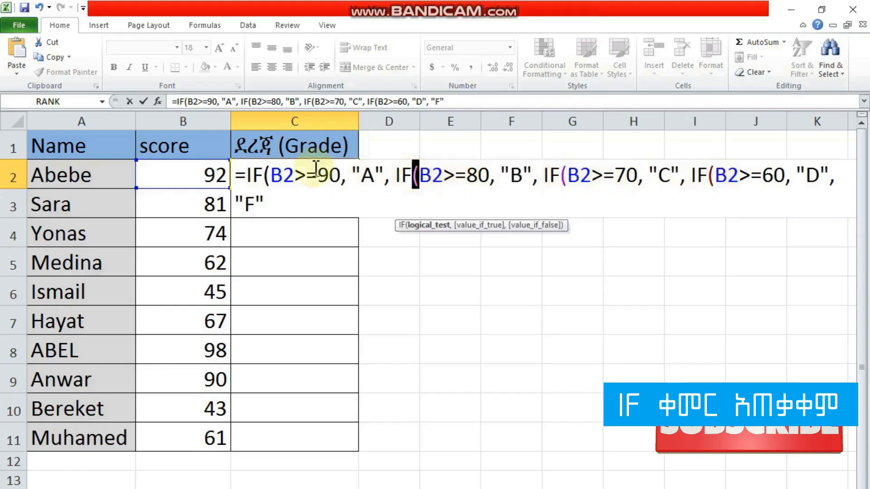
pyautogui.click(267, 176)
pyautogui.click(274, 203)
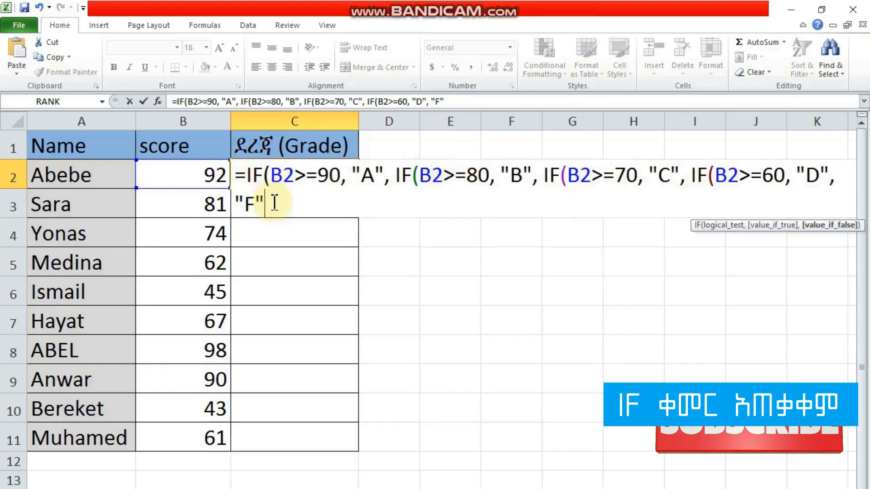
pyautogui.write('))')
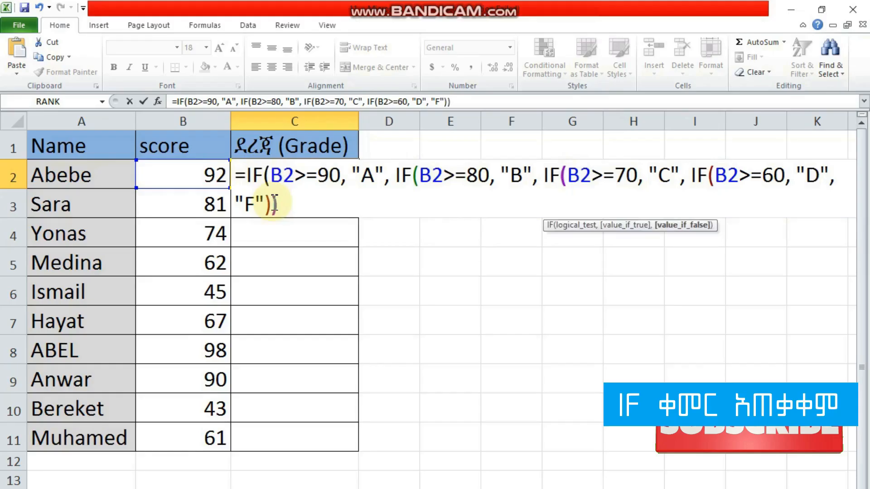
pyautogui.write(')')
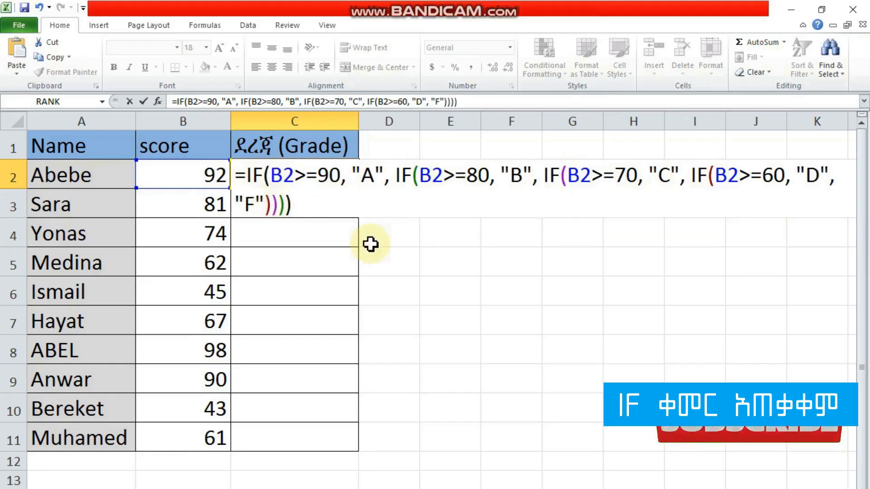
pyautogui.press('Return')
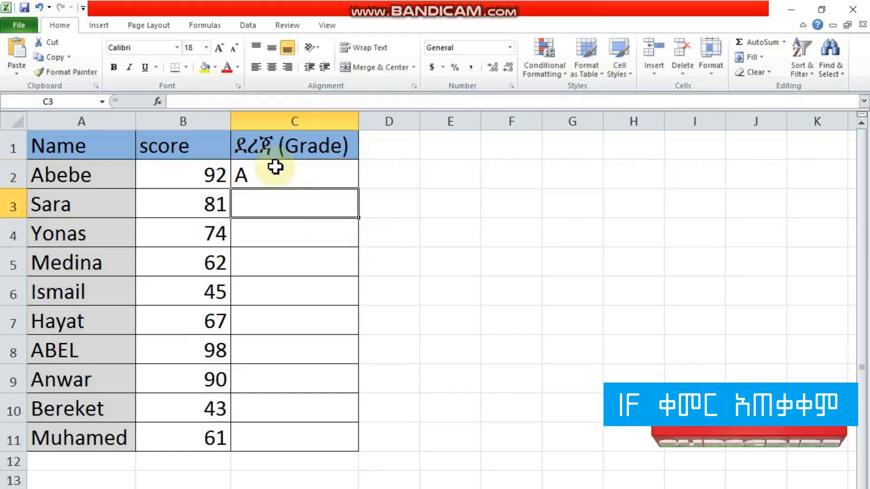
# Fill the grade formula from C2 down to C11 and check the resulting grades against the scores
pyautogui.click(219, 173)
pyautogui.click(283, 180)
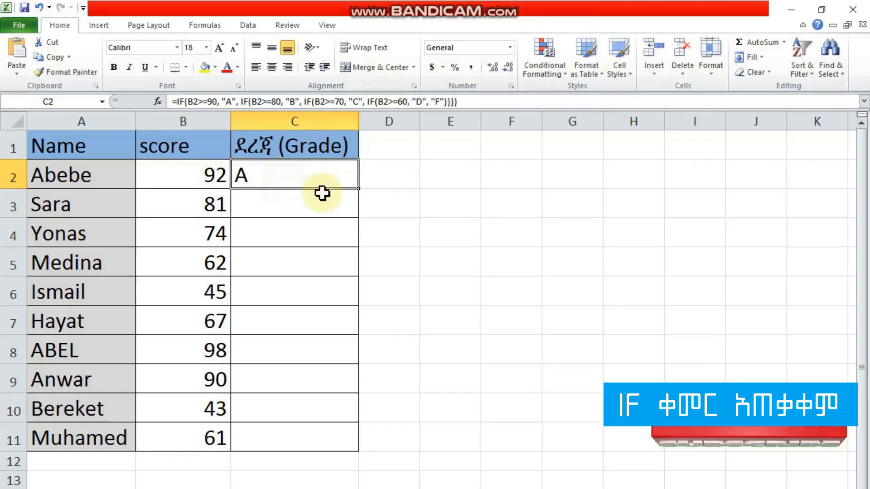
pyautogui.doubleClick(361, 190)
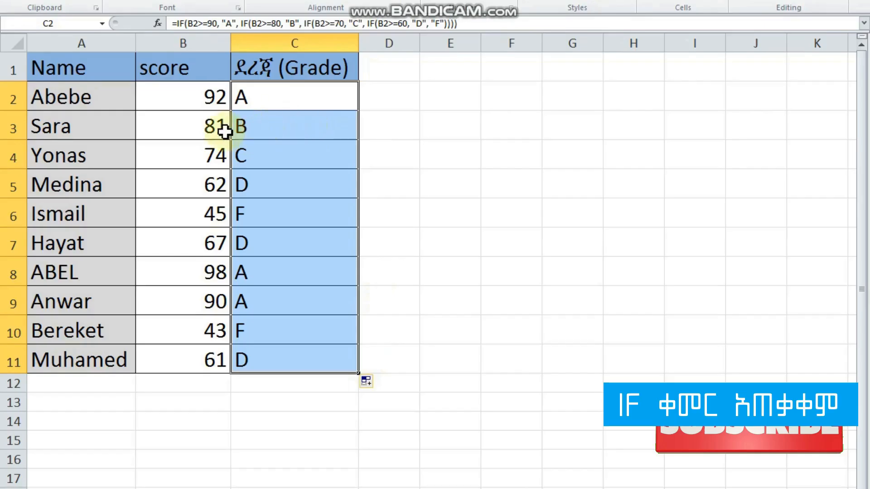
pyautogui.click(225, 131)
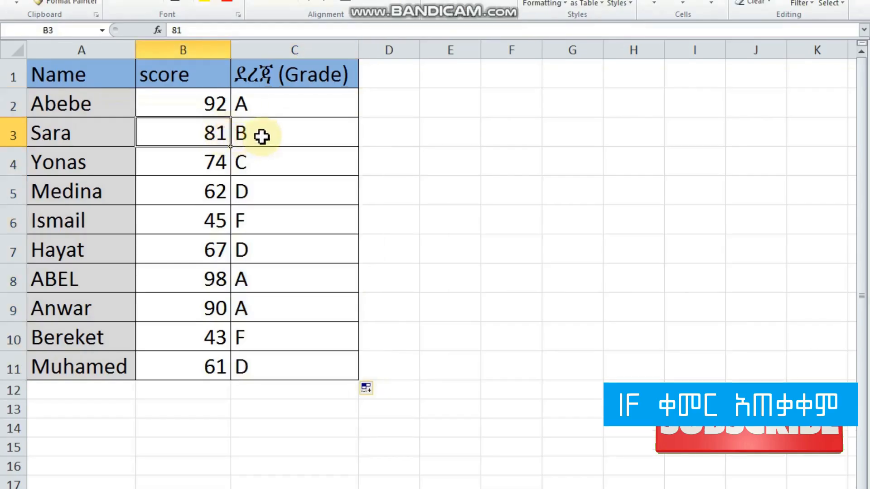
pyautogui.click(262, 136)
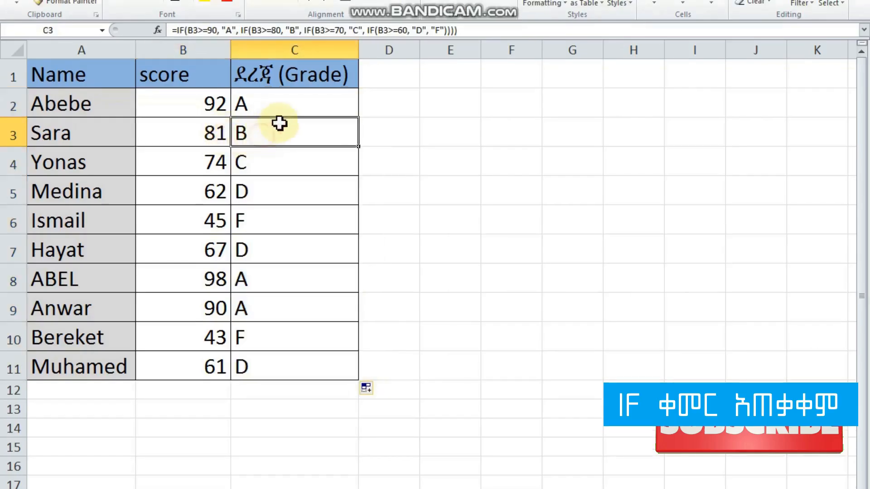
pyautogui.click(252, 343)
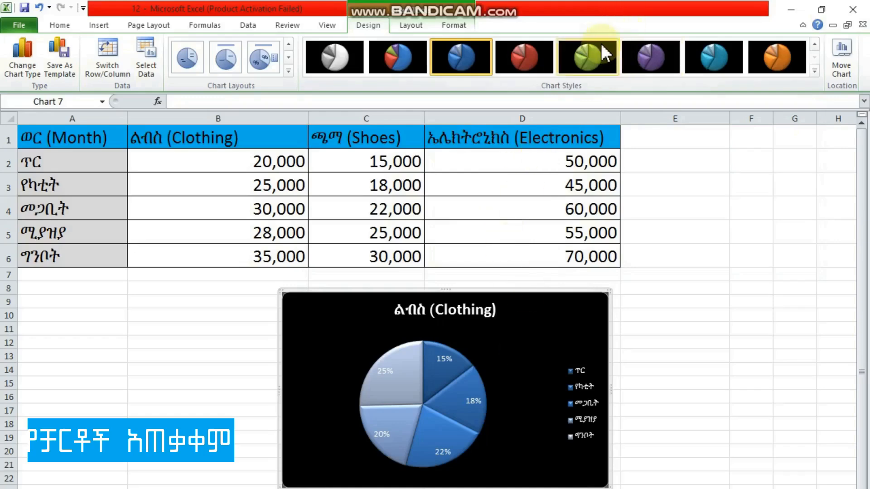
# Try the green and purple dark-background chart styles on the Clothing pie chart
pyautogui.click(588, 57)
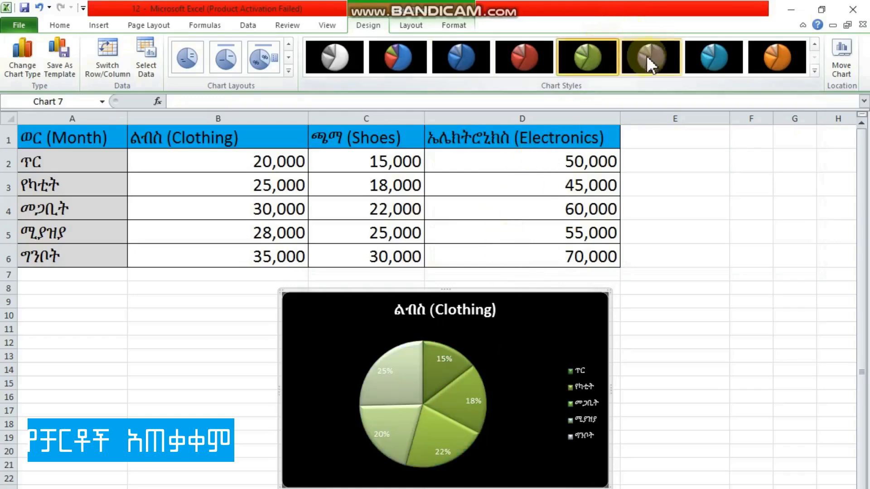
pyautogui.click(645, 58)
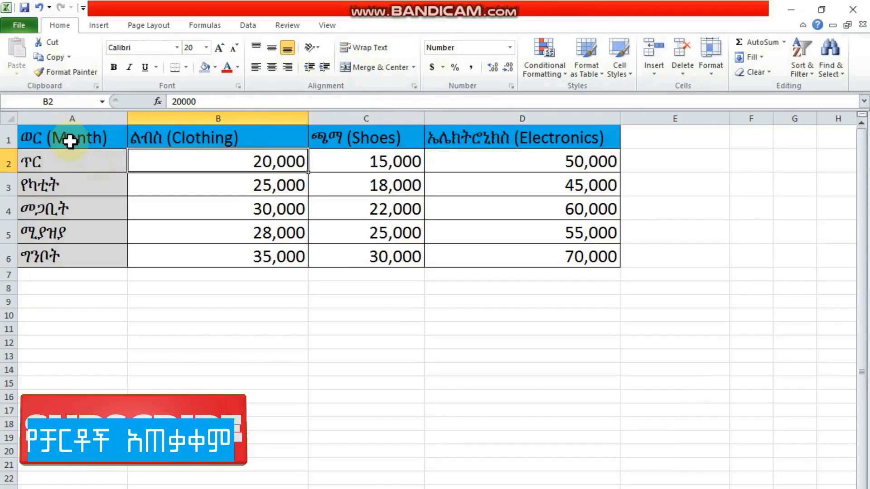
# Insert a 2-D clustered column chart from the monthly sales table in A1:D6
pyautogui.moveTo(71, 141); pyautogui.dragTo(558, 255)
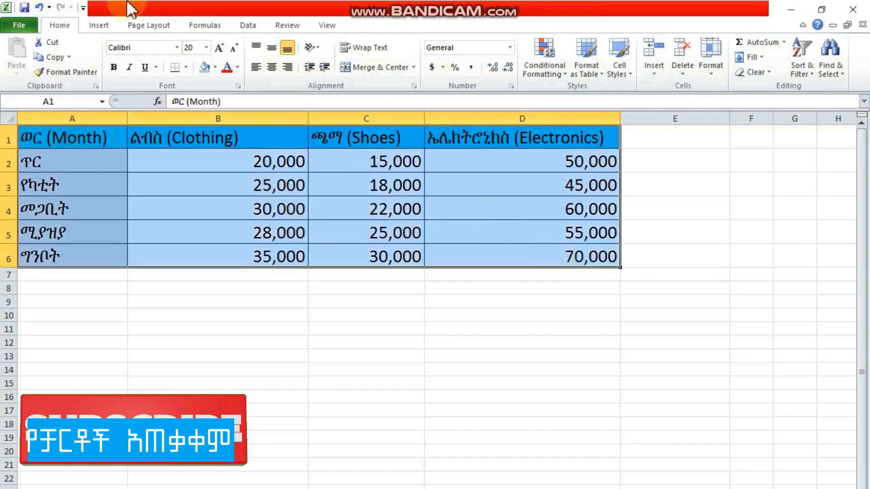
pyautogui.click(100, 25)
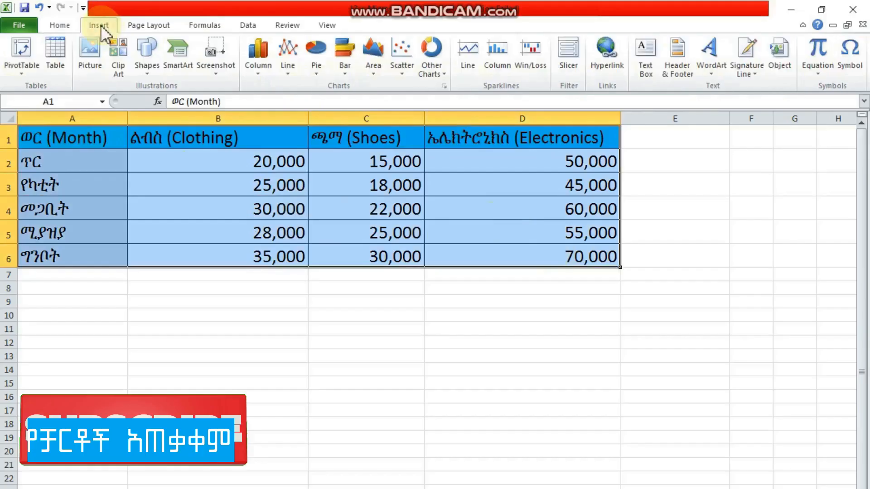
pyautogui.click(258, 60)
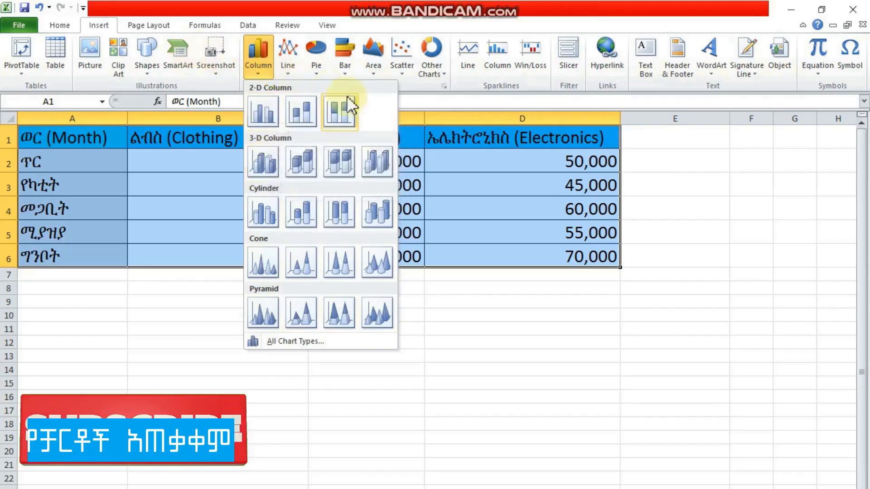
pyautogui.click(262, 114)
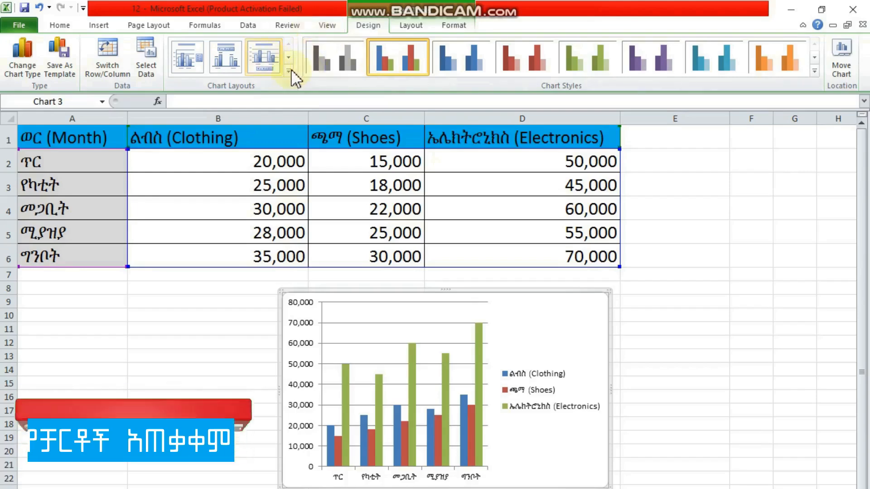
# Try several layouts on the column chart, settling on the one with a chart title, vertical axis title and data labels on the last month only
pyautogui.click(289, 71)
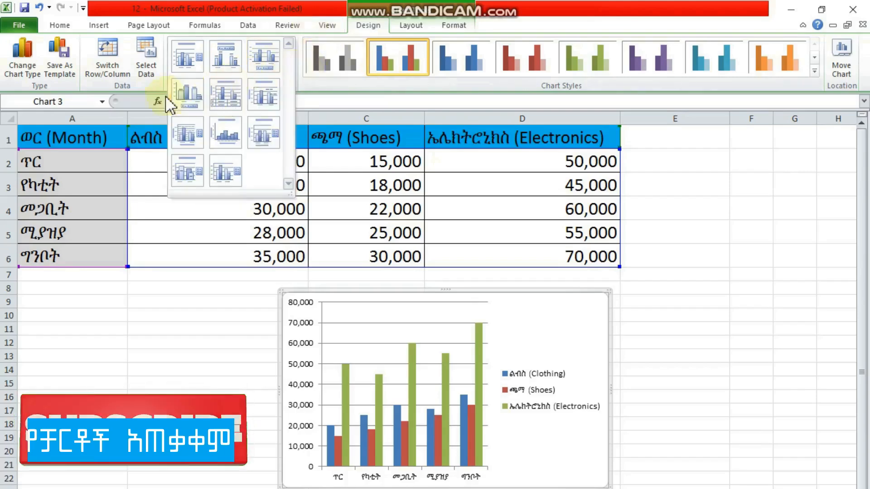
pyautogui.click(182, 91)
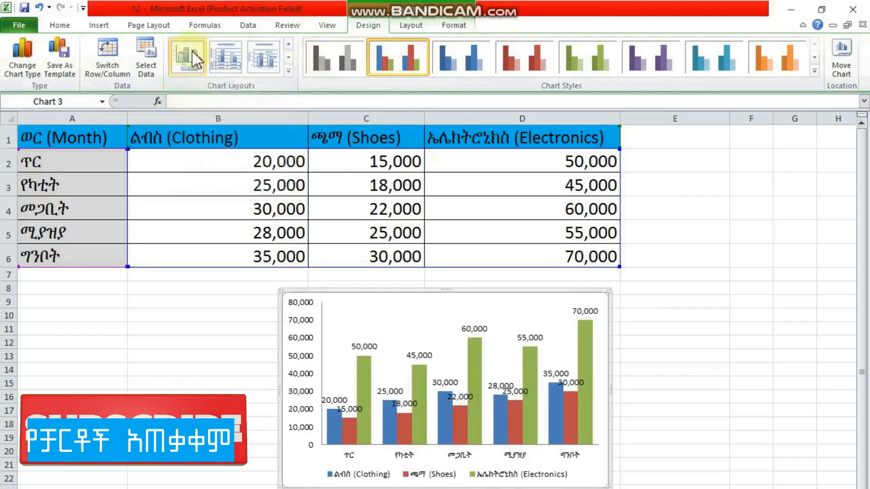
pyautogui.click(226, 63)
pyautogui.click(275, 59)
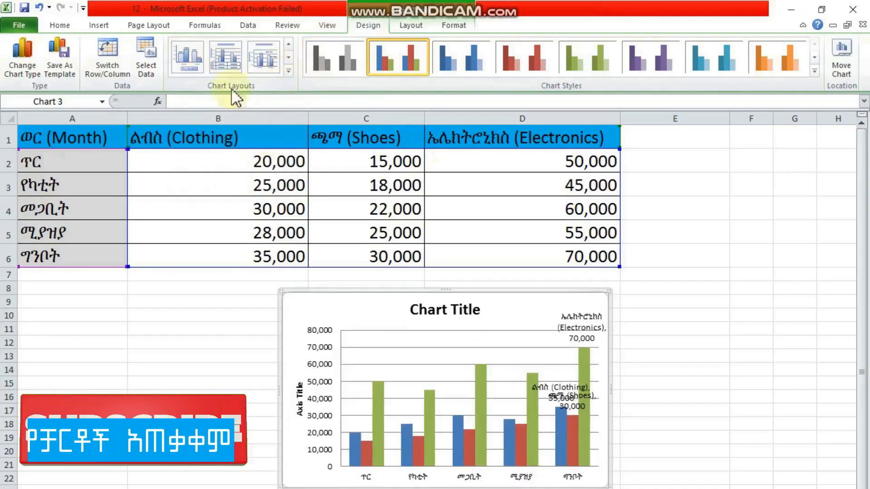
pyautogui.click(289, 71)
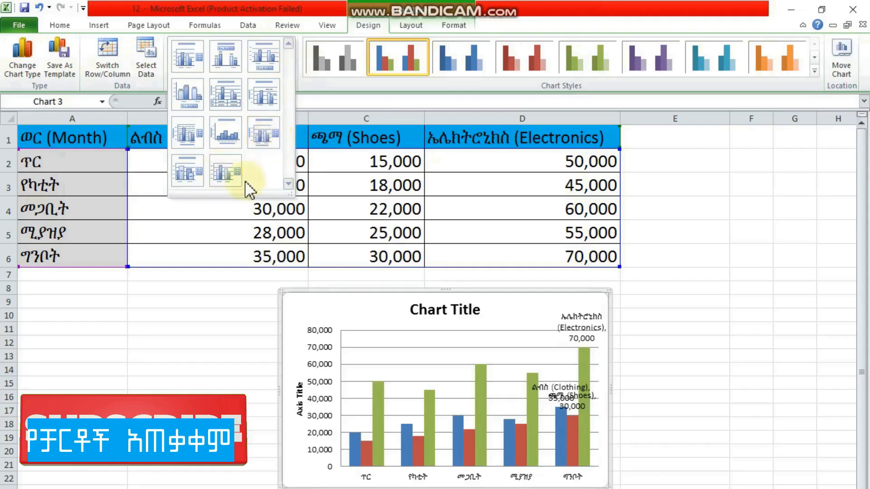
pyautogui.click(218, 171)
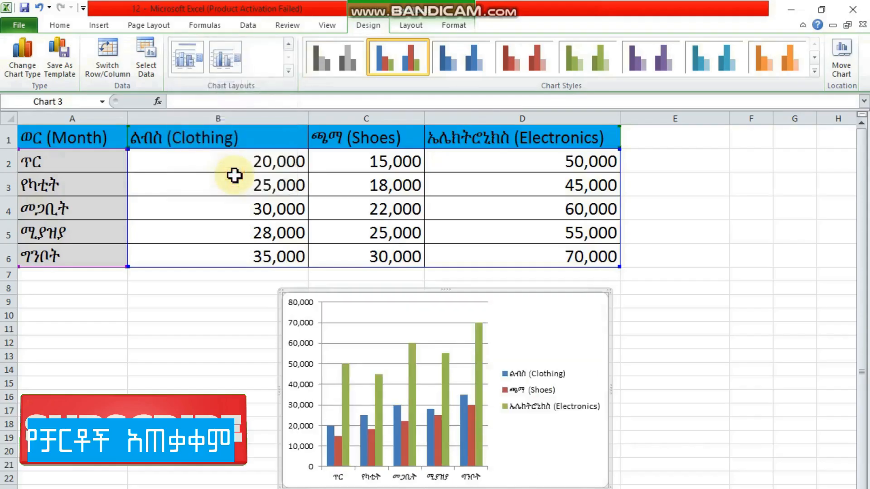
pyautogui.click(198, 63)
pyautogui.click(288, 71)
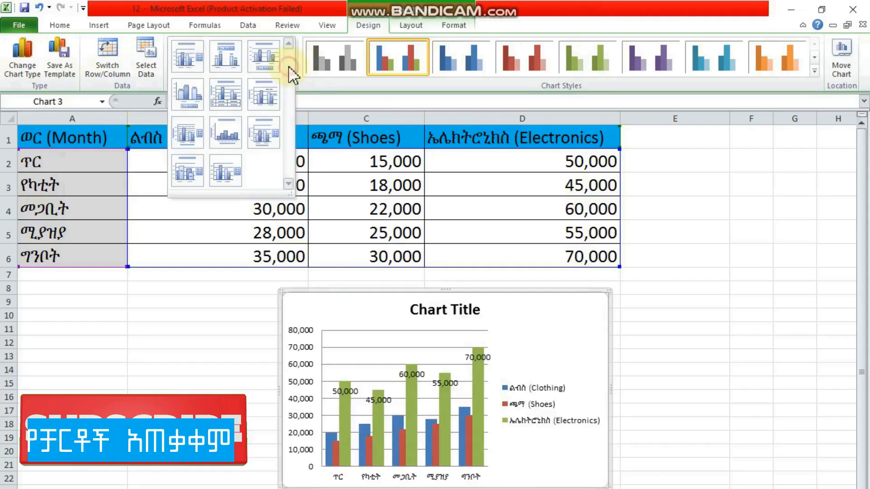
pyautogui.click(252, 78)
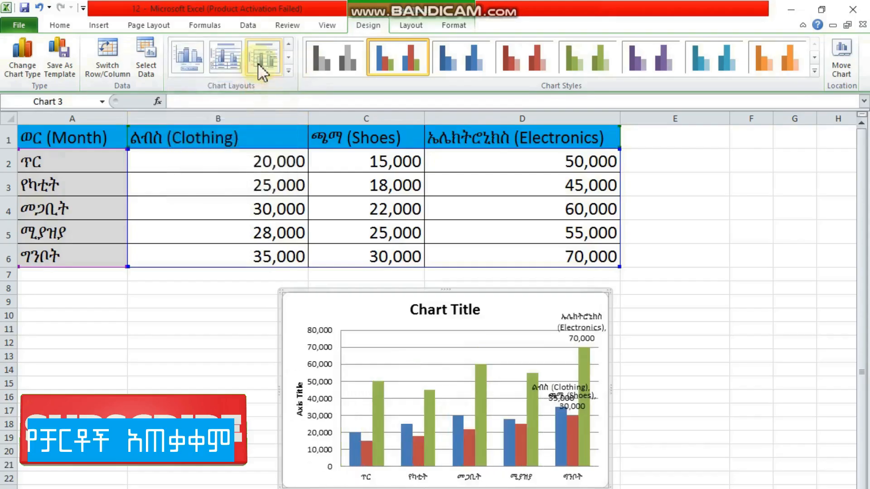
# Try the greyscale, blue, red, green and purple flat styles on the column chart
pyautogui.click(346, 45)
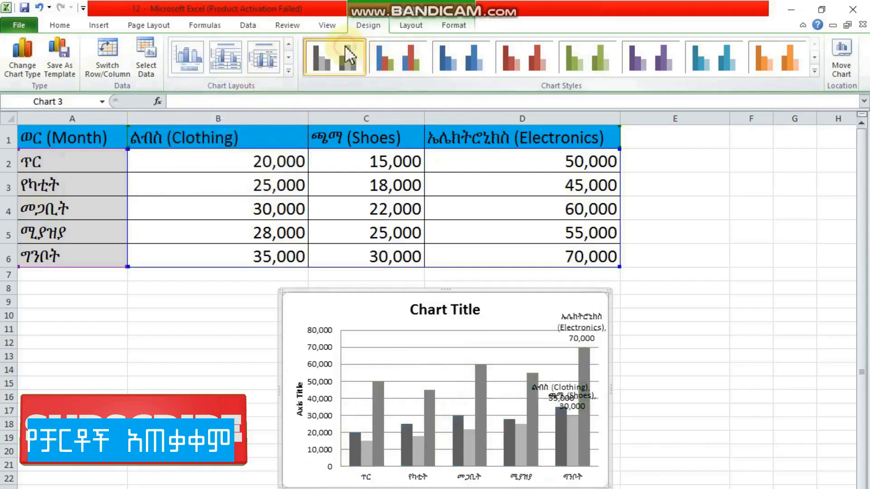
pyautogui.click(478, 61)
pyautogui.click(527, 61)
pyautogui.click(583, 61)
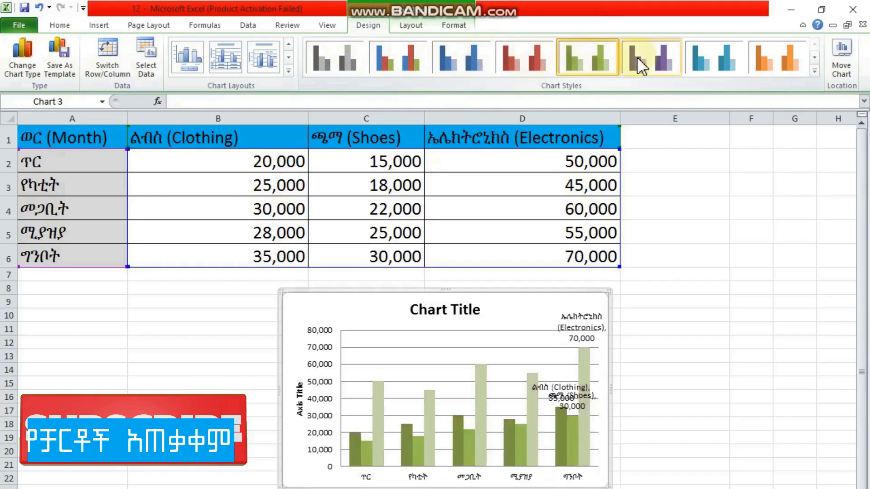
pyautogui.click(641, 66)
# Try the black-background greyscale style and the matching red style on the column chart
pyautogui.click(814, 71)
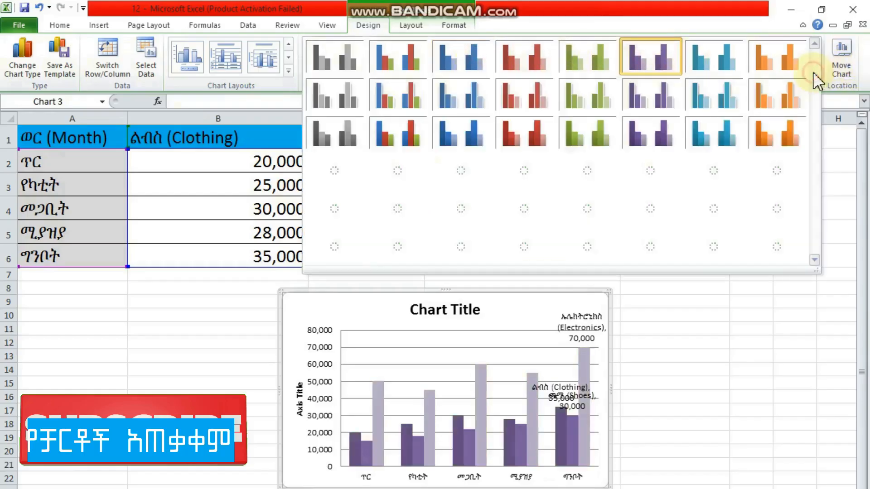
pyautogui.click(336, 252)
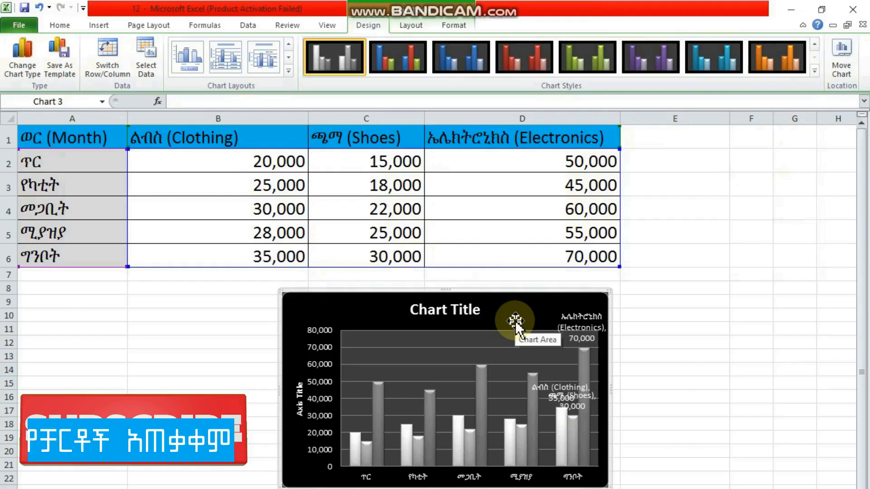
pyautogui.click(510, 55)
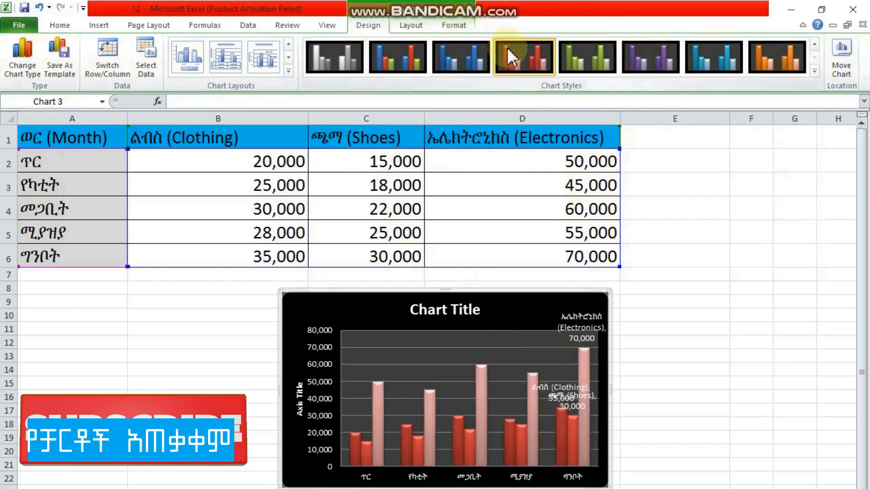
# Undo the recent style changes on the column chart one after another
pyautogui.click(37, 8)
pyautogui.click(39, 8)
pyautogui.click(40, 8)
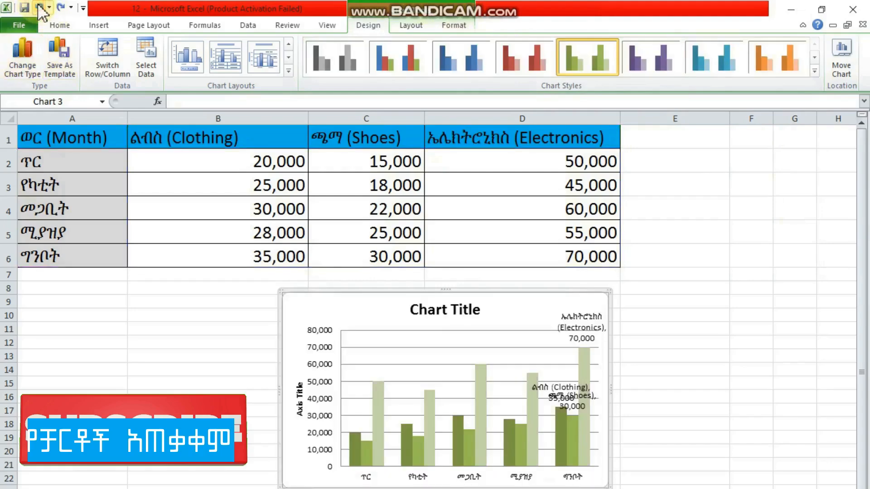
pyautogui.click(39, 8)
pyautogui.click(38, 8)
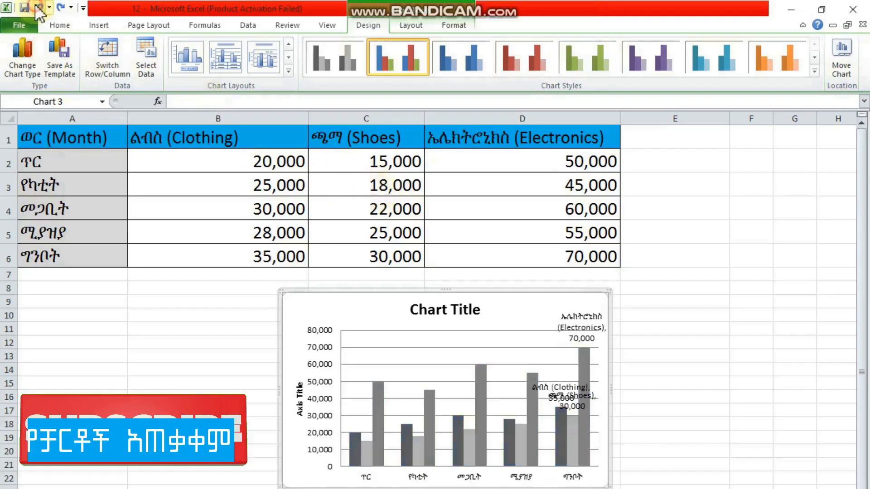
# Insert a basic 2-D line chart from the month and sales table in A1:D6
pyautogui.click(55, 25)
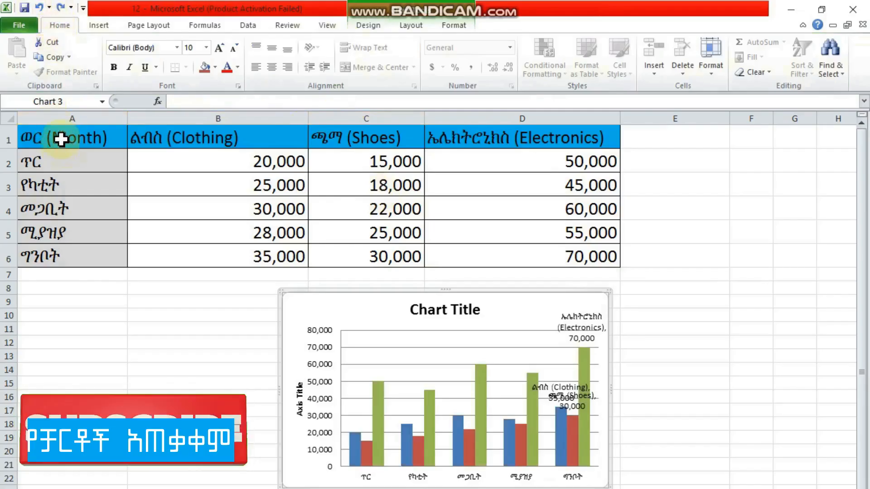
pyautogui.moveTo(61, 139); pyautogui.dragTo(508, 255)
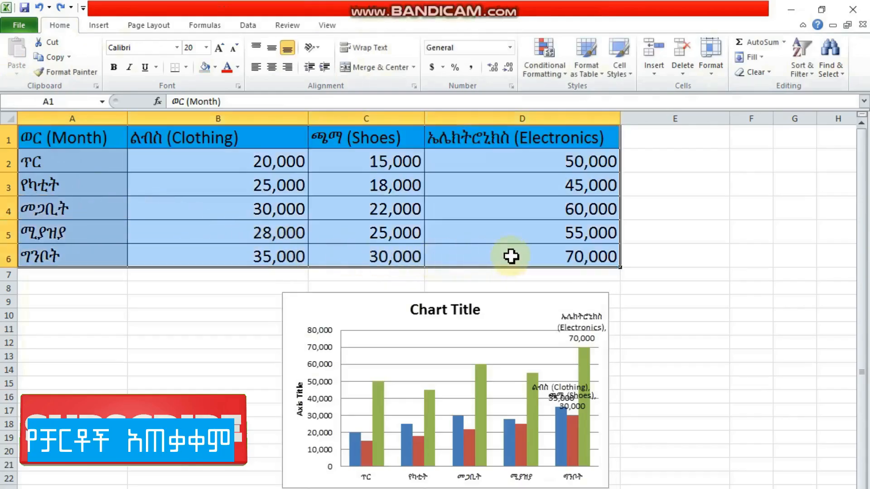
pyautogui.click(104, 26)
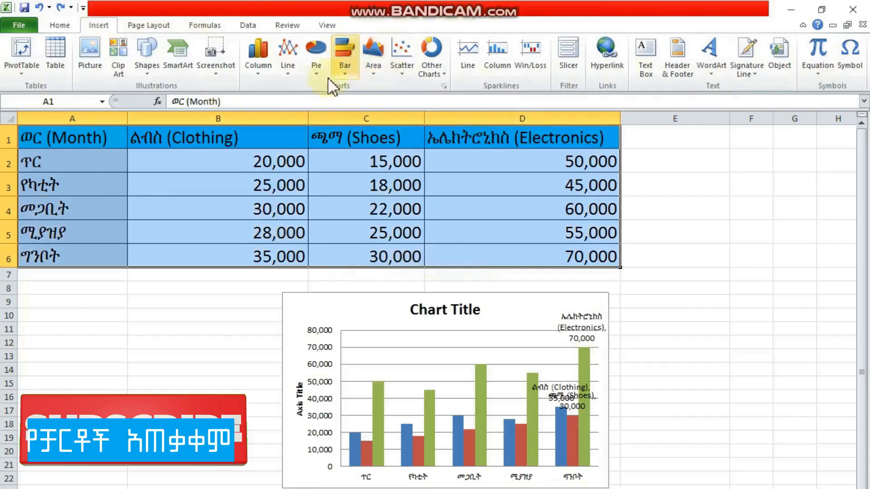
pyautogui.click(292, 78)
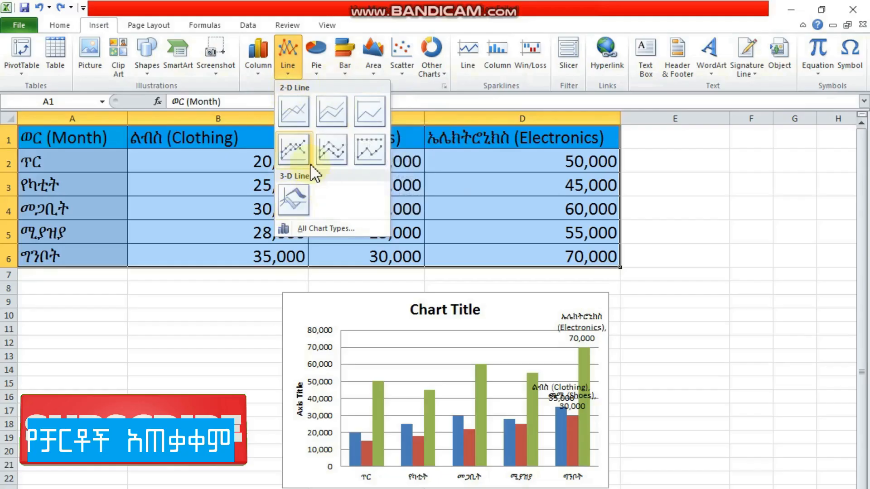
pyautogui.click(298, 113)
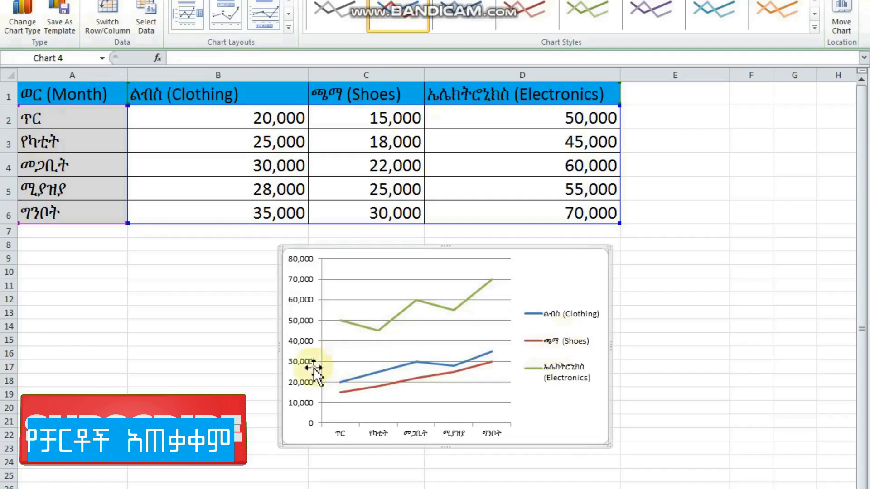
# Compare the line chart's plotted months and series with the month and Clothing cells in the table
pyautogui.moveTo(343, 388); pyautogui.dragTo(358, 389)
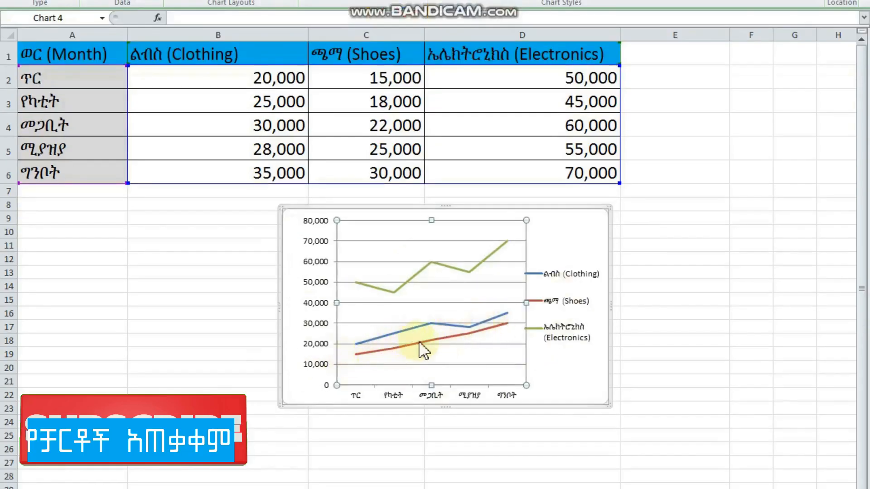
pyautogui.moveTo(426, 341)
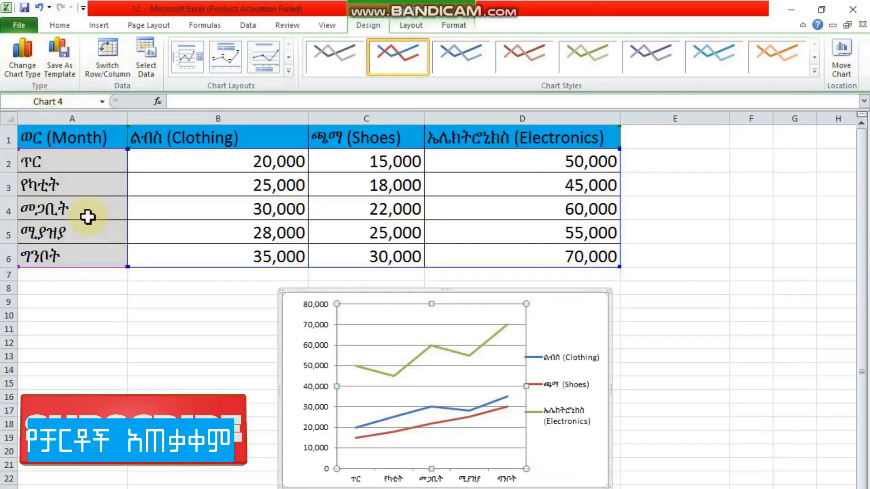
pyautogui.click(222, 217)
pyautogui.click(97, 216)
pyautogui.click(153, 213)
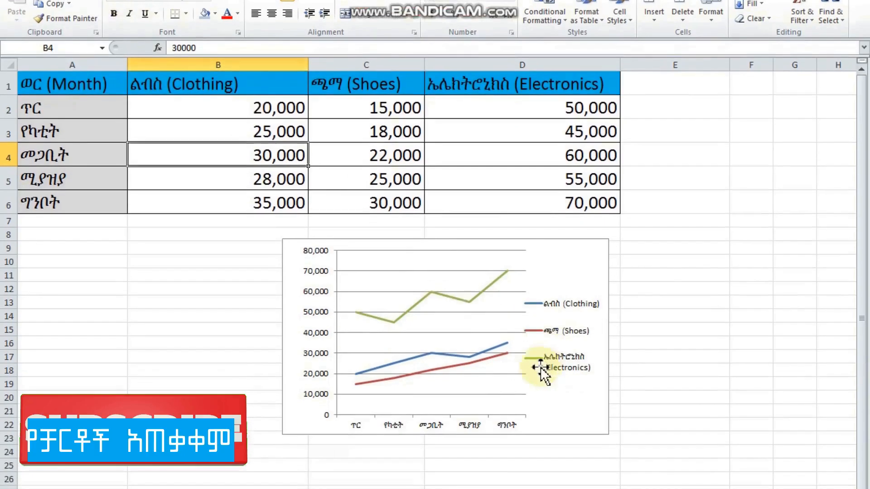
# Apply the layout with a chart title, vertical axis title and data table to the line chart
pyautogui.click(524, 384)
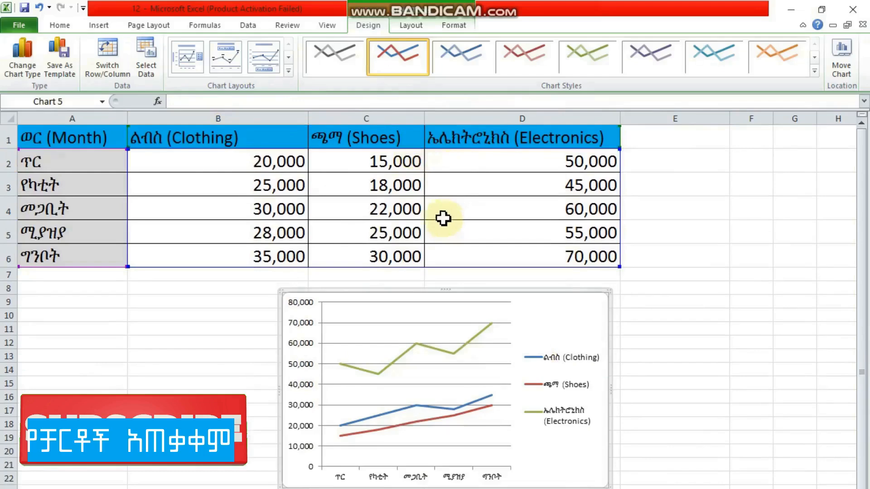
pyautogui.click(287, 71)
pyautogui.click(240, 111)
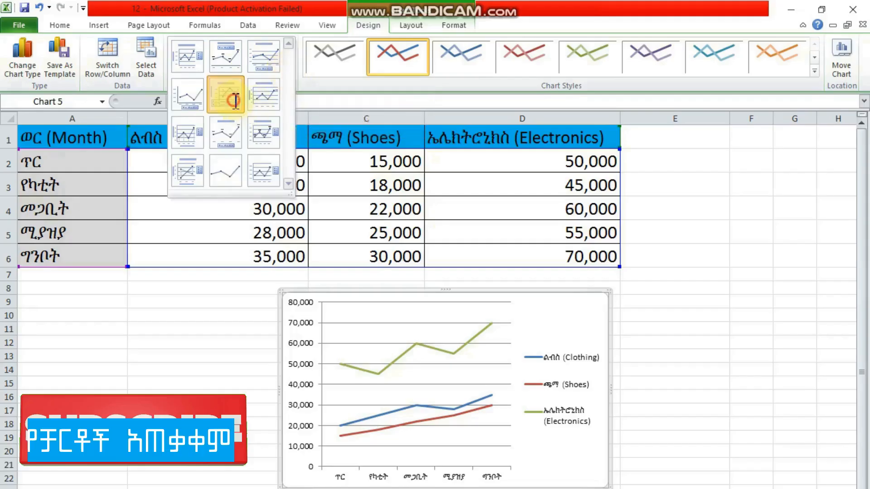
pyautogui.click(288, 70)
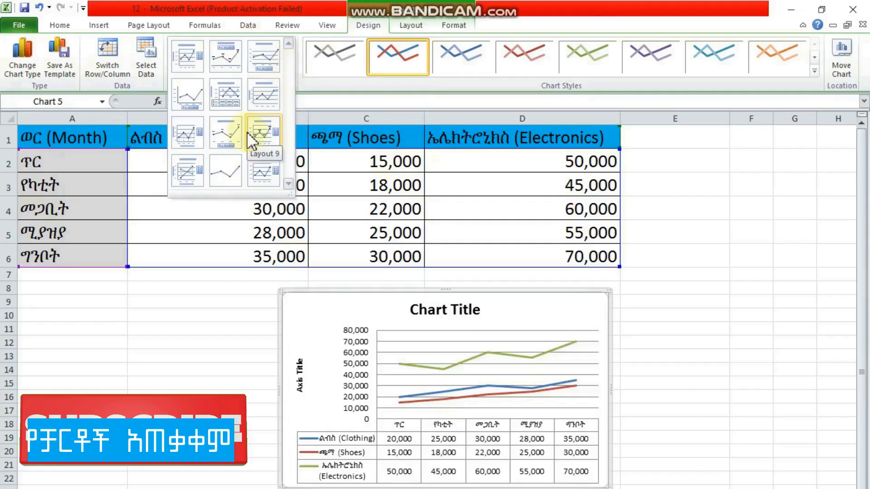
# Try the blue, red, purple and teal styles on the line chart, settling on the multicolour style with a black background
pyautogui.click(482, 53)
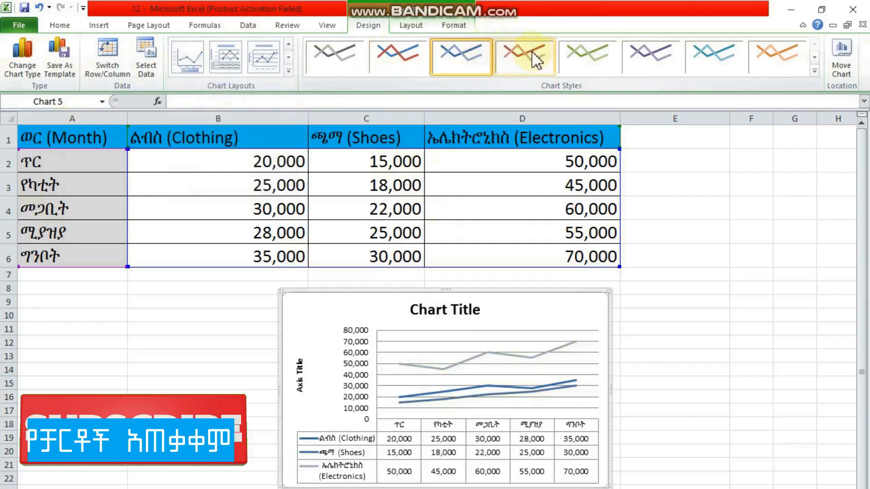
pyautogui.click(528, 57)
pyautogui.click(649, 56)
pyautogui.click(688, 59)
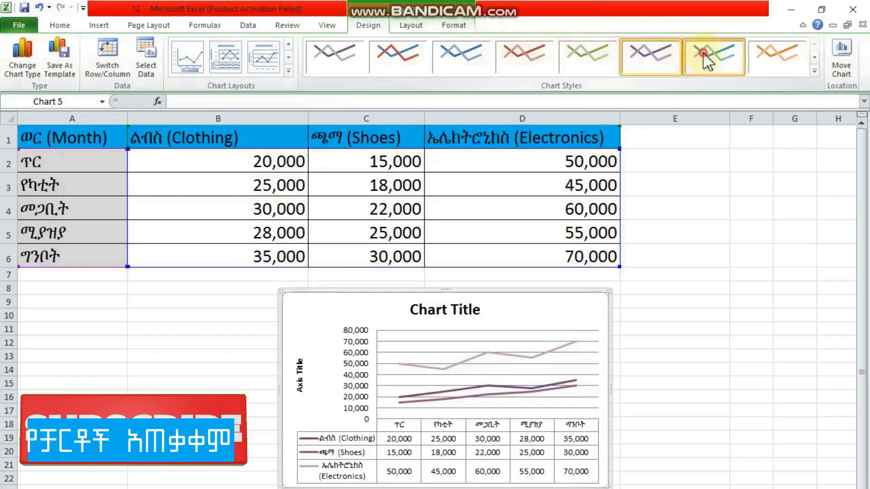
pyautogui.click(814, 70)
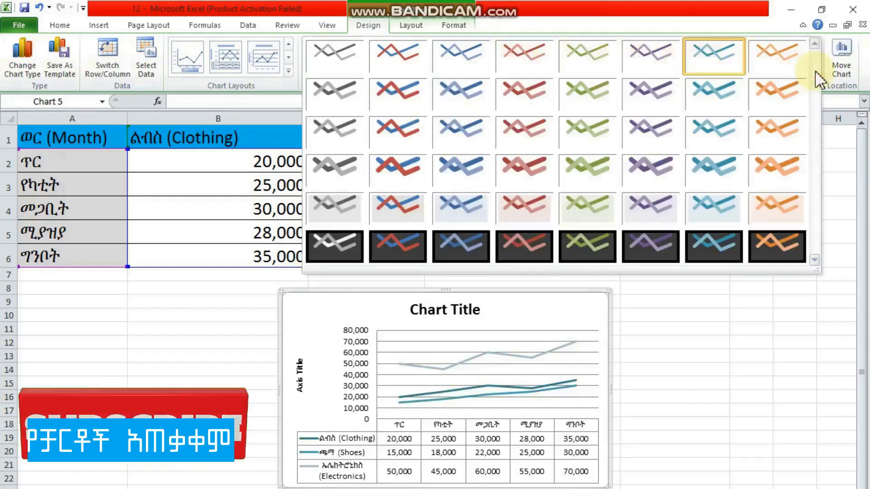
pyautogui.click(386, 246)
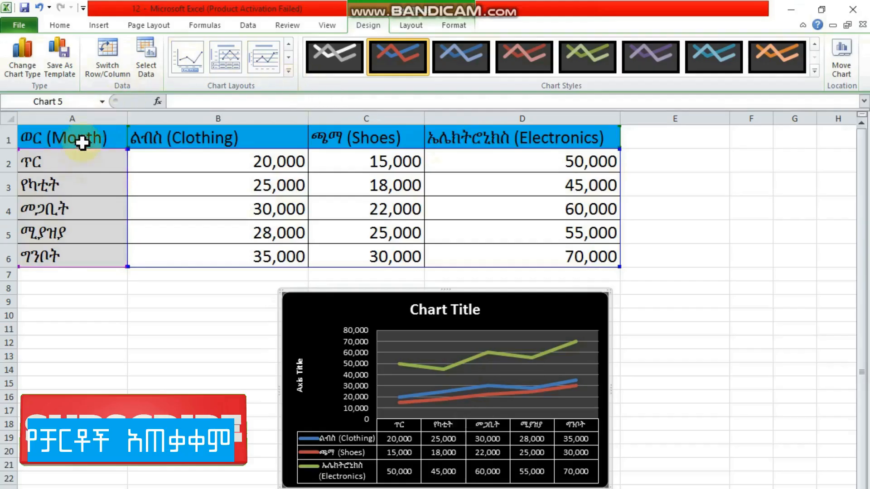
# Insert a basic 2-D pie chart from the month and sales table in A1:D6
pyautogui.click(81, 142)
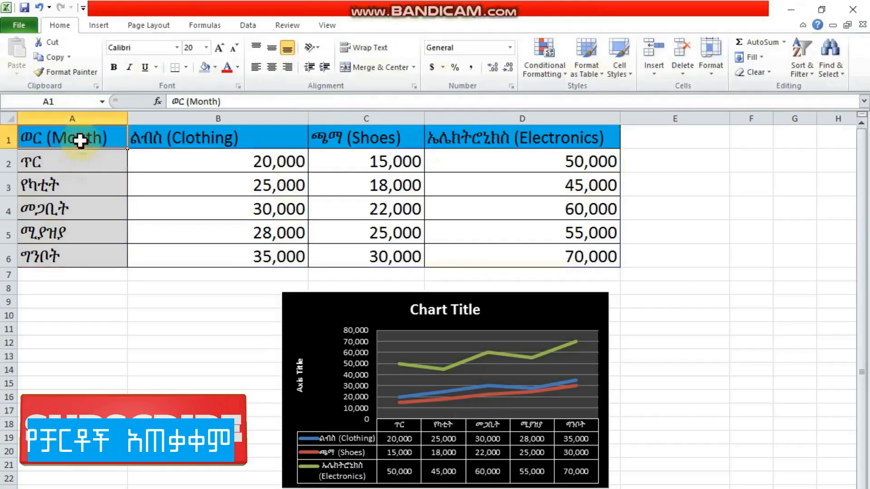
pyautogui.moveTo(64, 142); pyautogui.dragTo(531, 249)
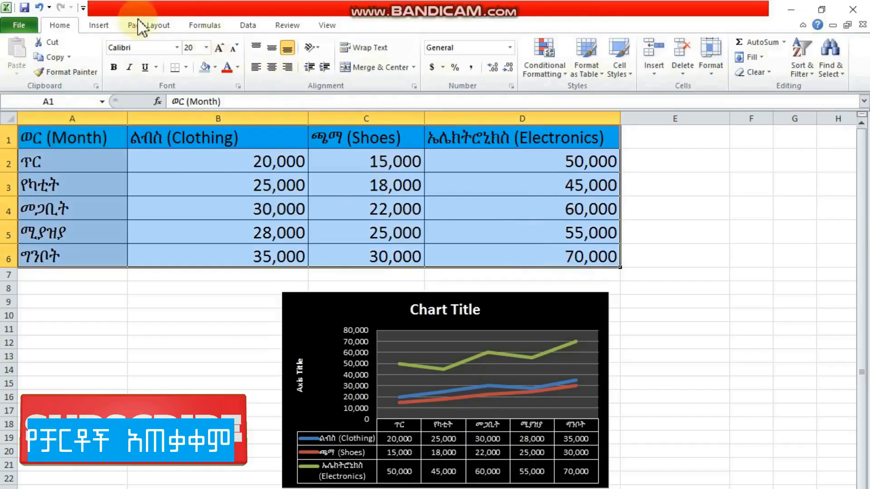
pyautogui.click(100, 26)
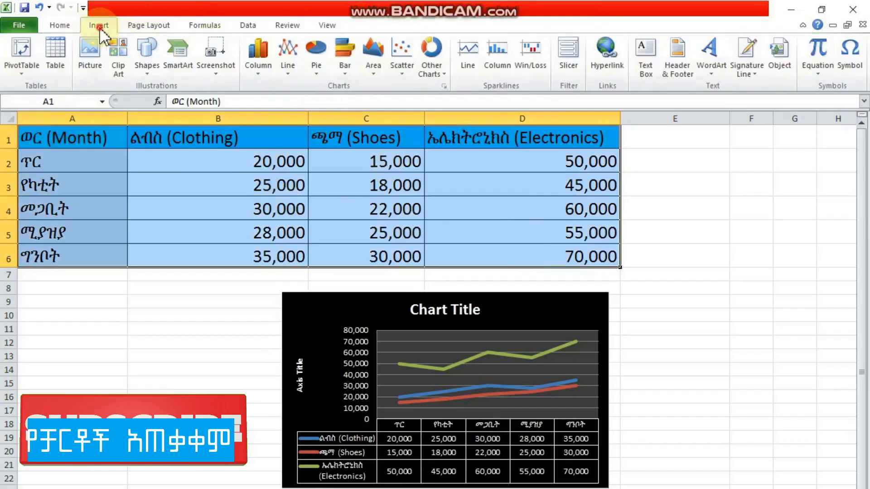
pyautogui.click(315, 72)
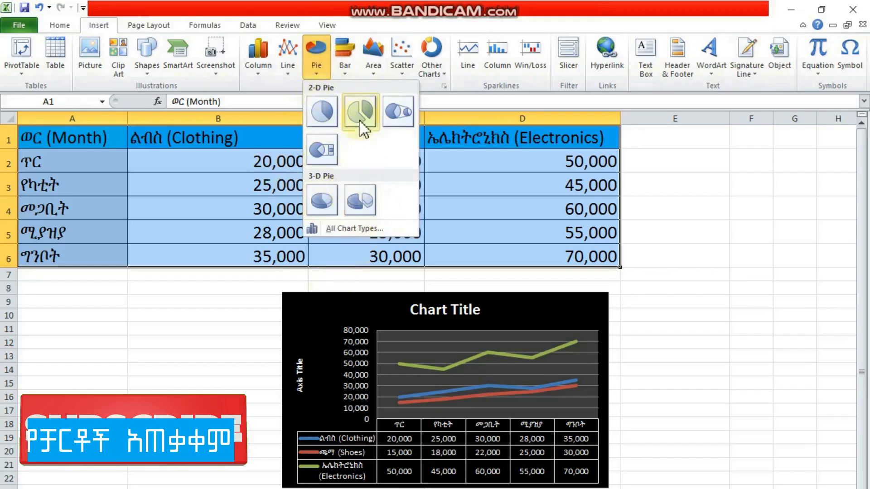
pyautogui.click(322, 111)
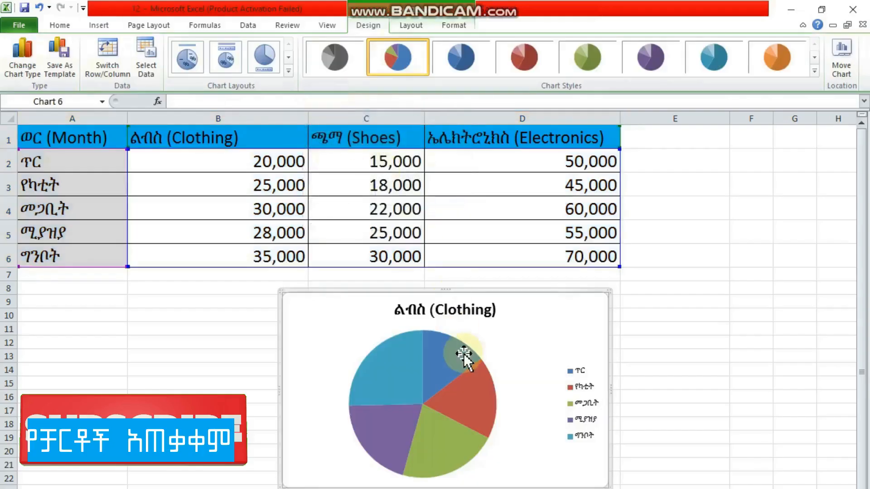
# Examine the pie chart's monthly slices against the Clothing values in the table
pyautogui.moveTo(465, 359)
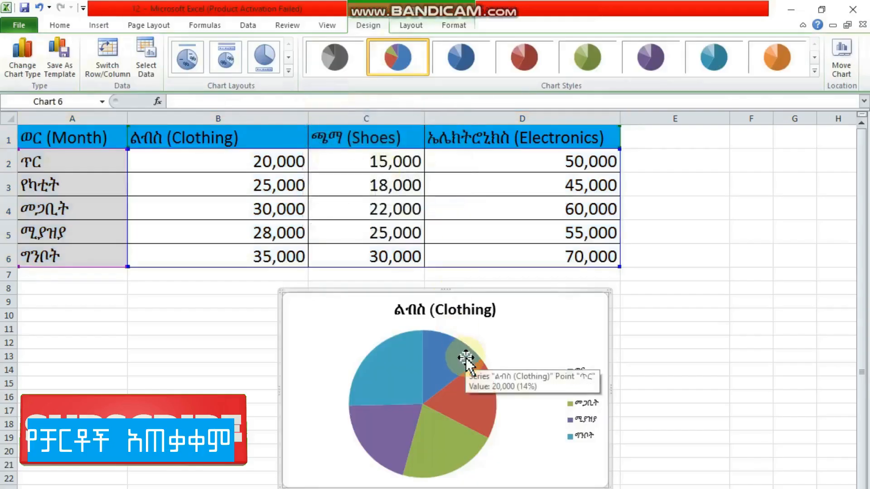
pyautogui.click(473, 352)
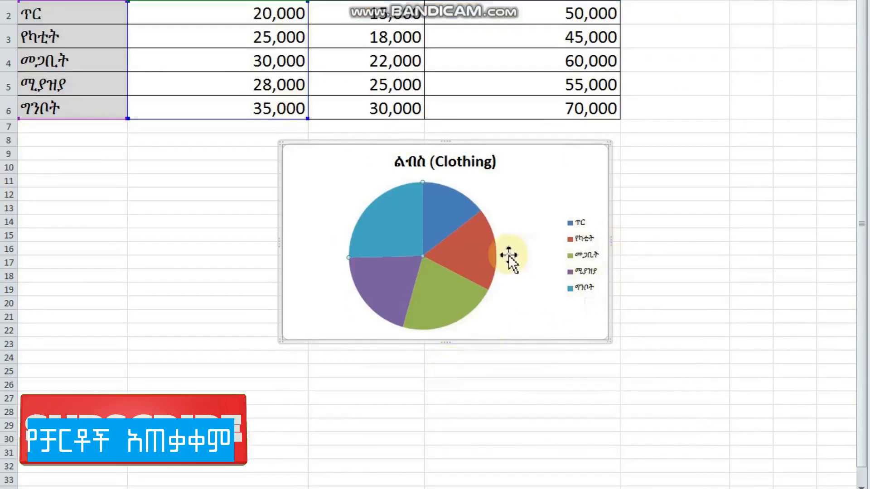
pyautogui.click(493, 329)
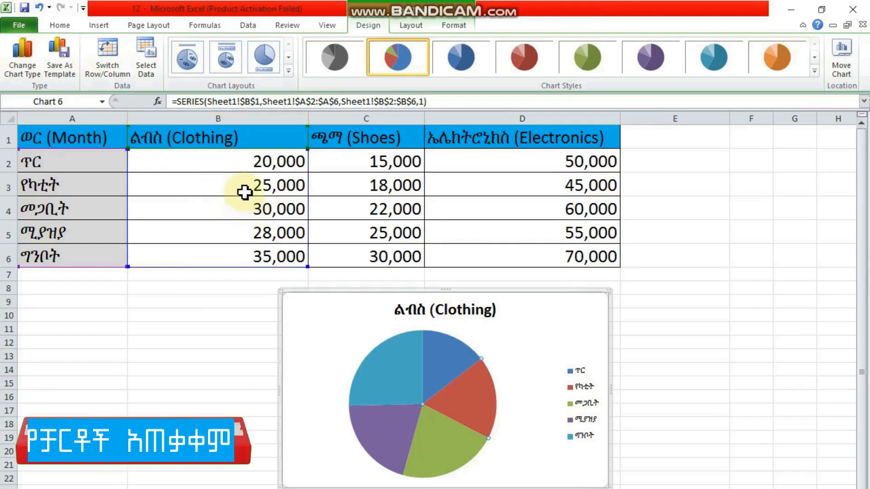
pyautogui.click(246, 42)
pyautogui.click(389, 193)
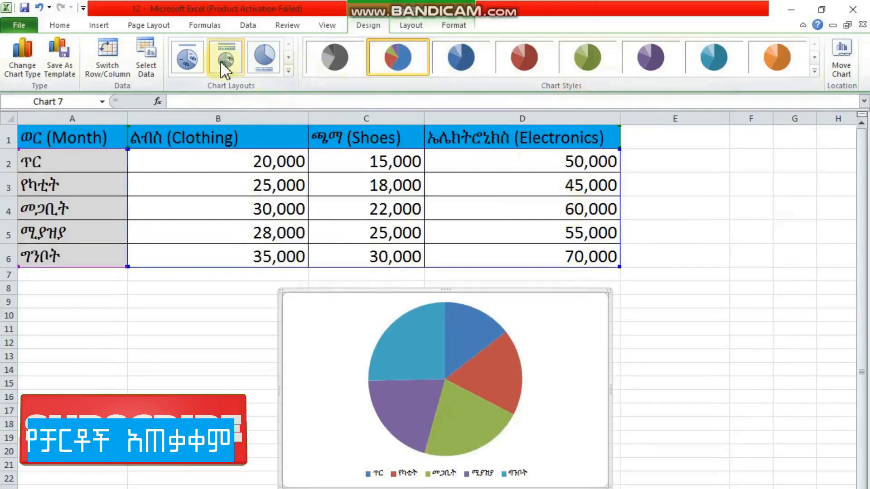
# Try several layouts on the pie chart, settling on title, percentage labels and a legend beside the pie, in the flat blue style
pyautogui.click(288, 71)
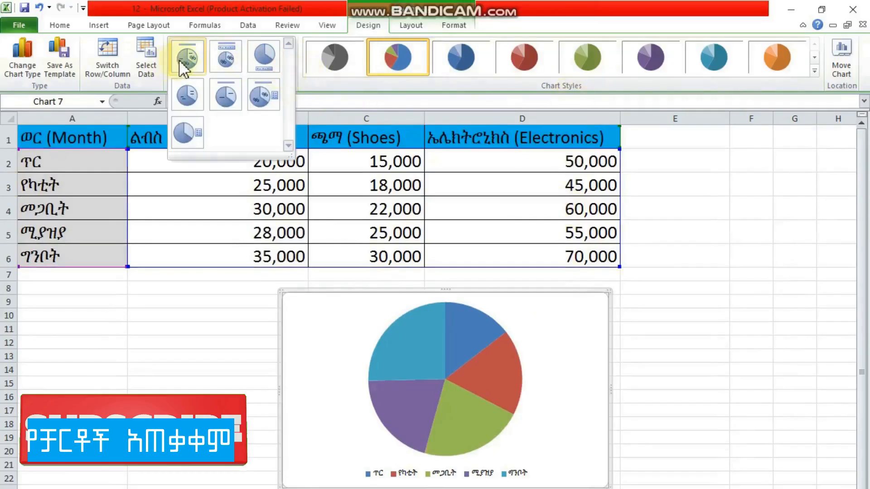
pyautogui.click(187, 61)
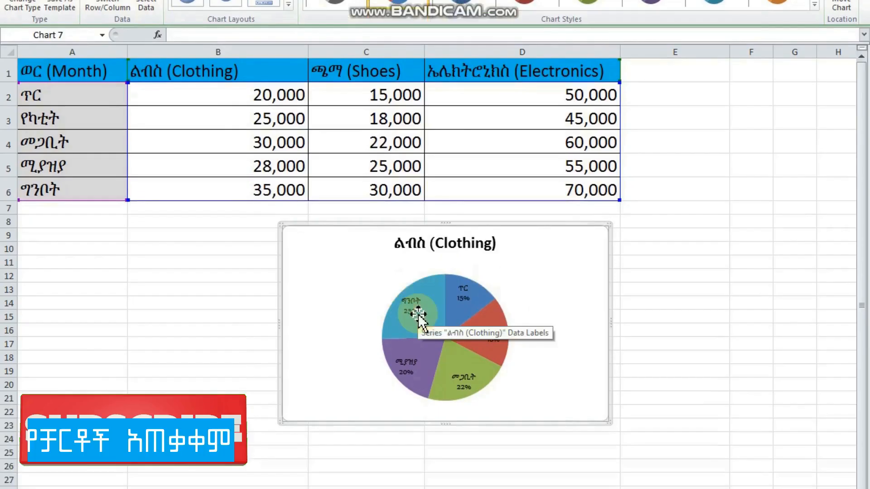
pyautogui.click(467, 300)
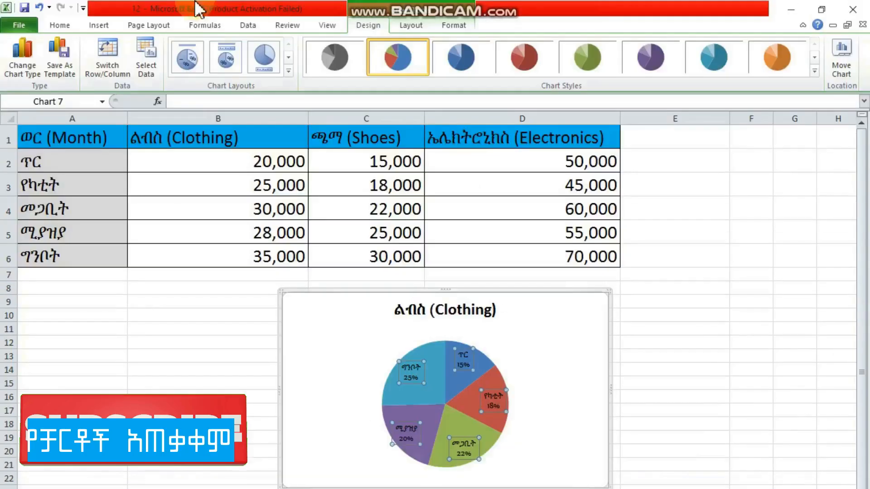
pyautogui.click(221, 61)
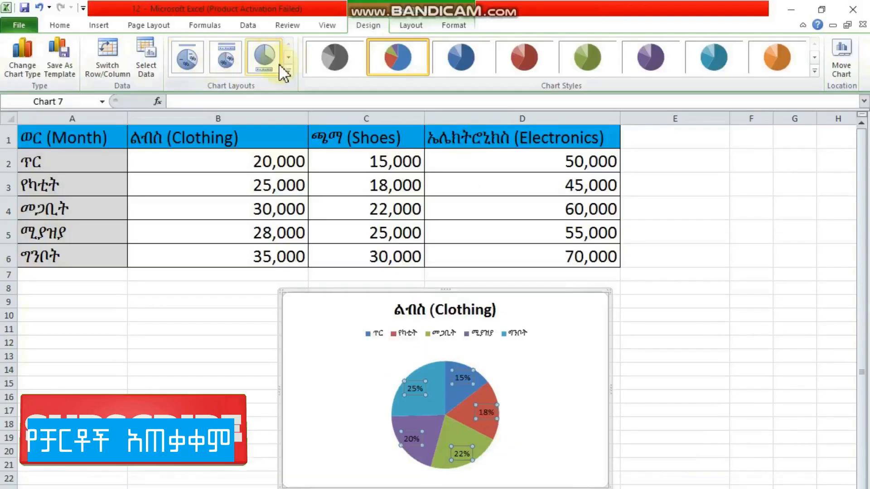
pyautogui.click(288, 70)
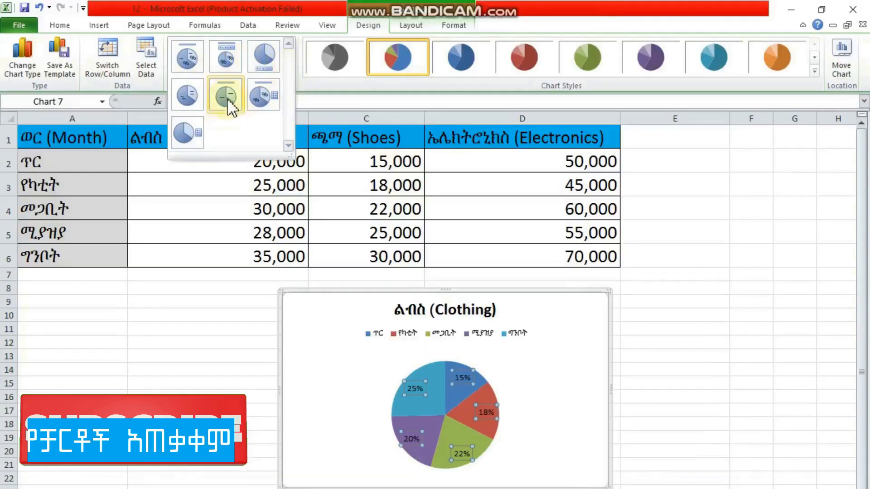
pyautogui.click(186, 131)
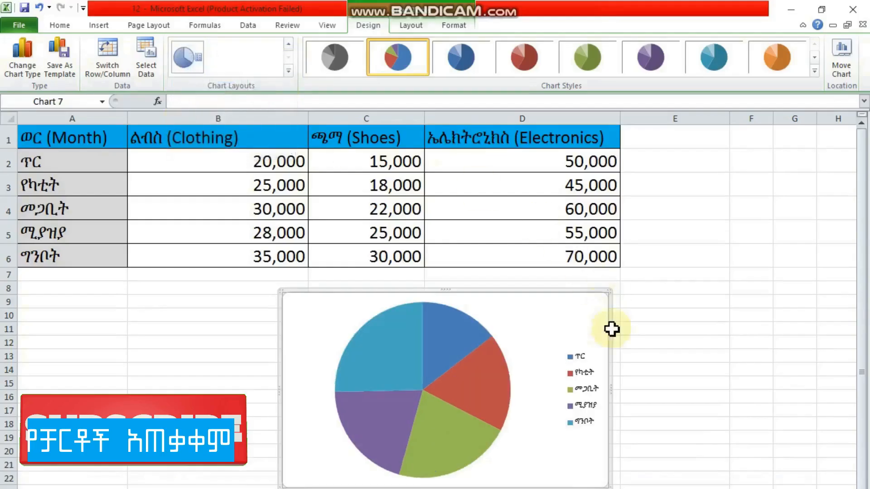
pyautogui.click(470, 53)
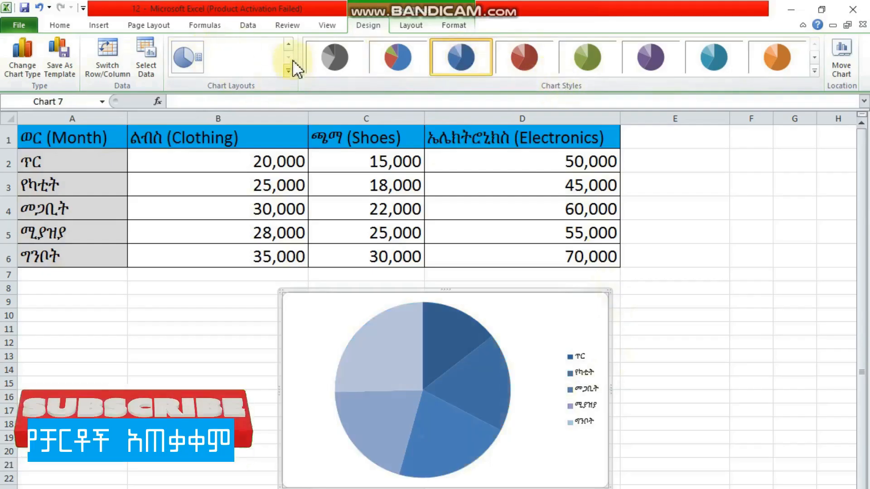
pyautogui.click(226, 59)
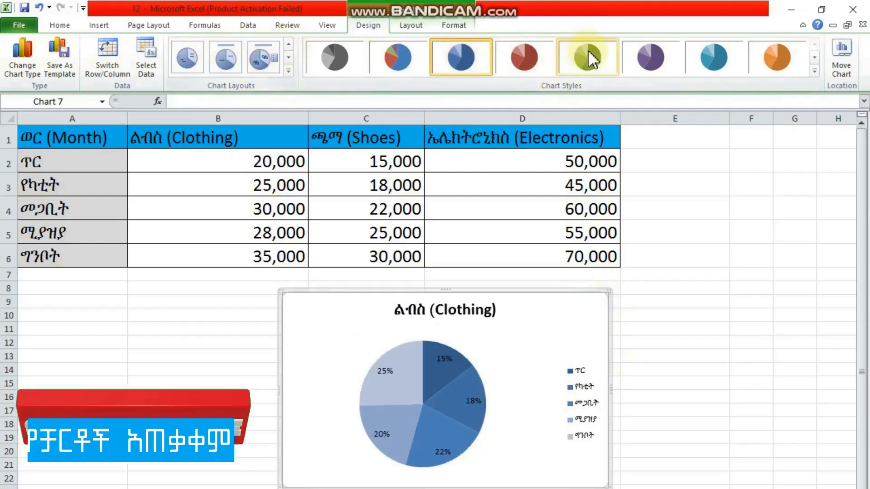
# Try the black-background blue and green styles on the pie chart, settling on the purple one
pyautogui.click(814, 71)
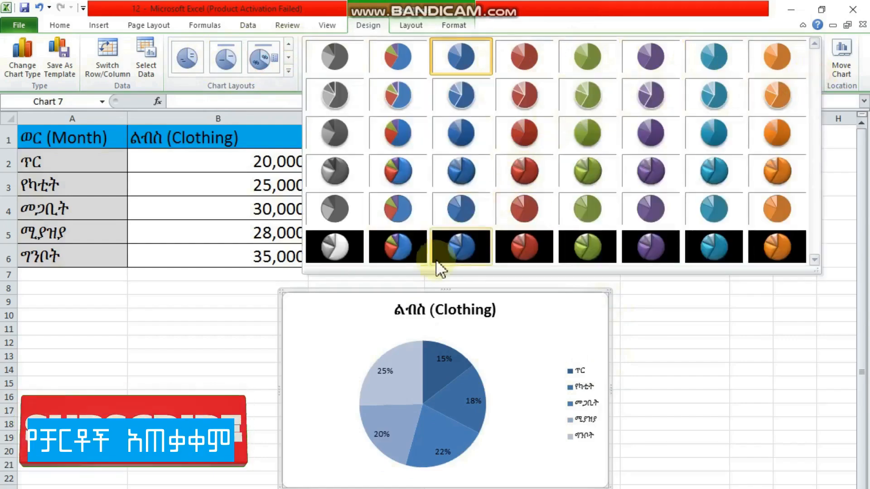
pyautogui.click(457, 245)
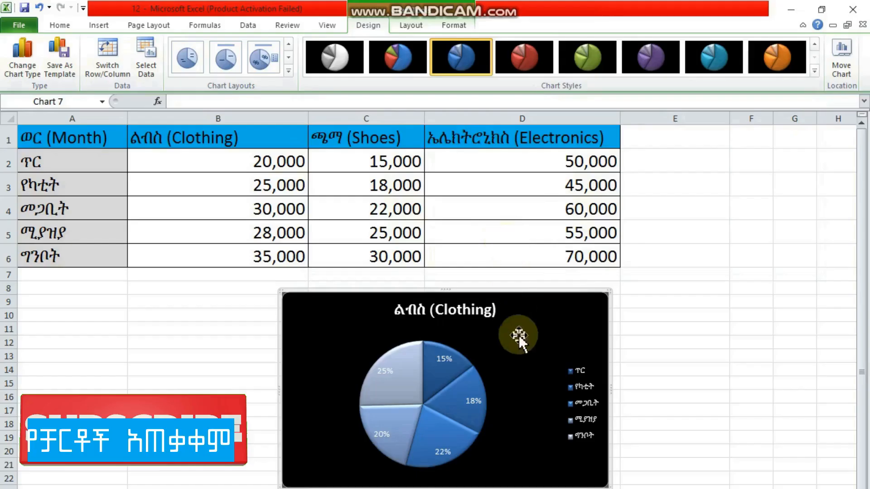
pyautogui.click(601, 42)
pyautogui.click(643, 60)
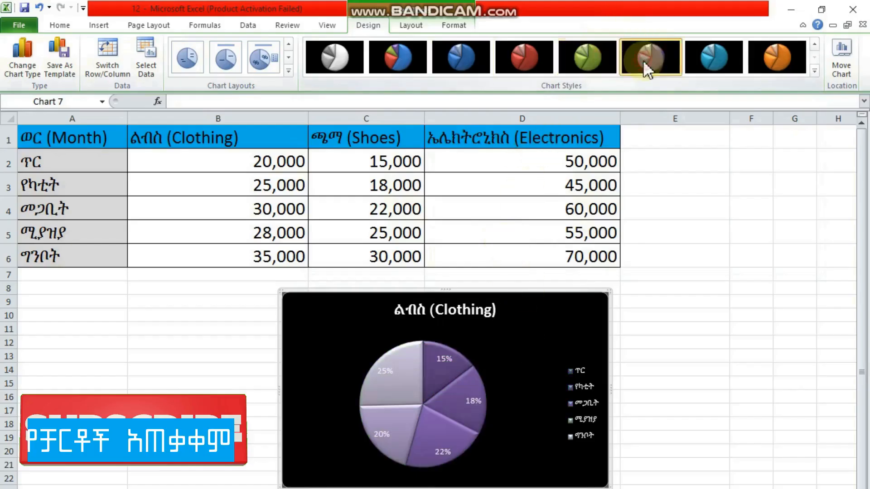